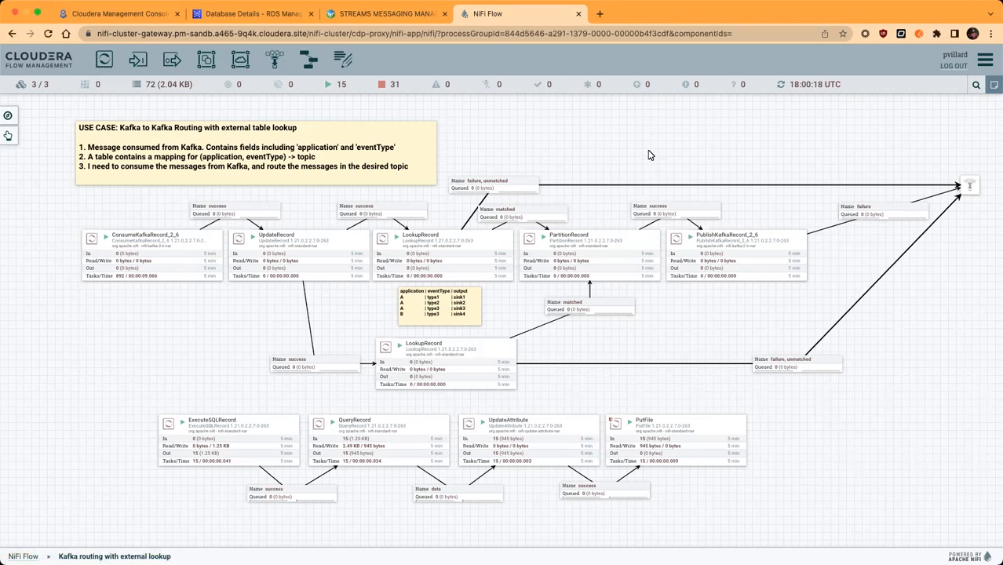
Review the sample JSON in the Custom Text property of the GenerateFlowFile processor that feeds MergeRecord
drag(679, 321, 701, 458)
drag(445, 316, 462, 396)
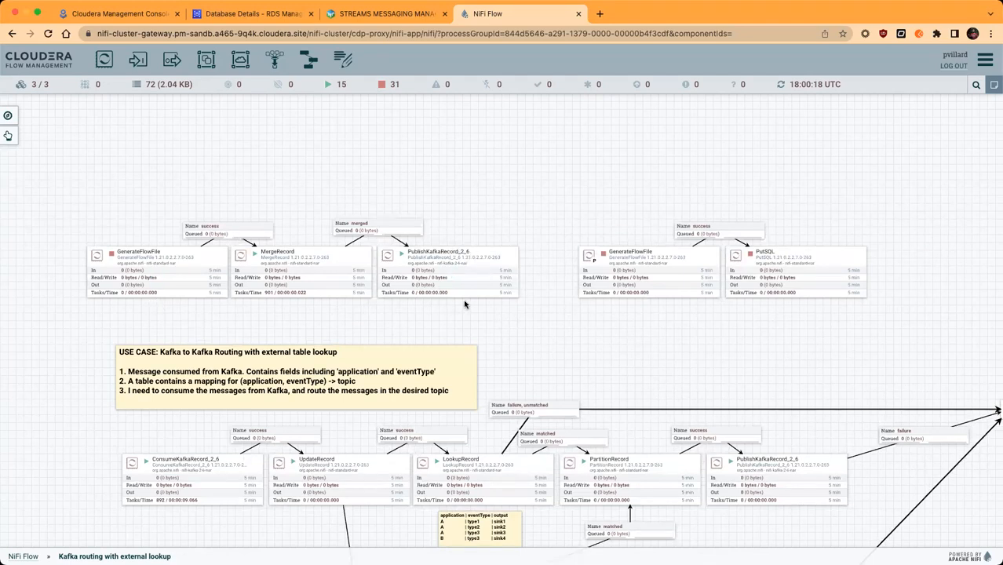
drag(369, 317, 463, 309)
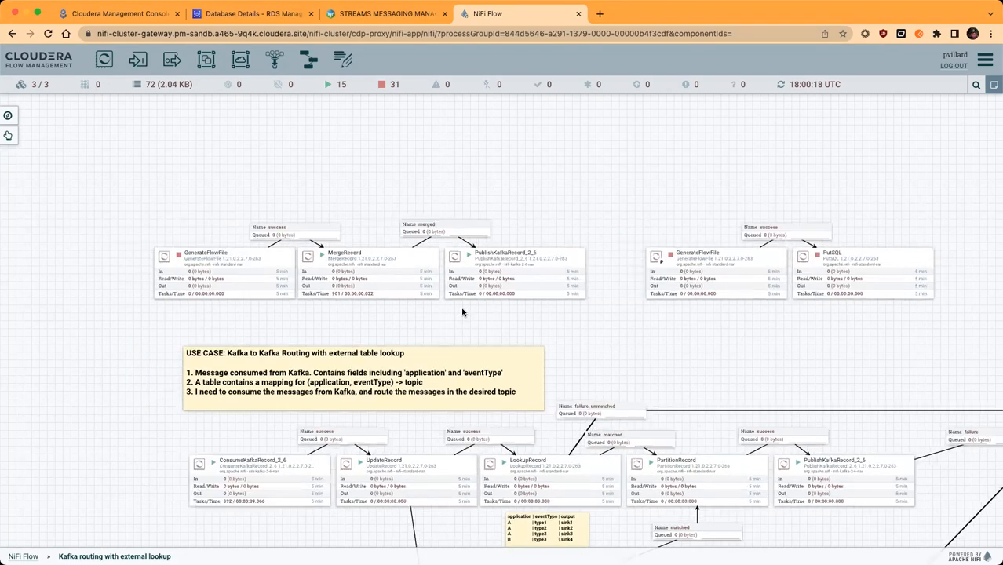
double_click(281, 263)
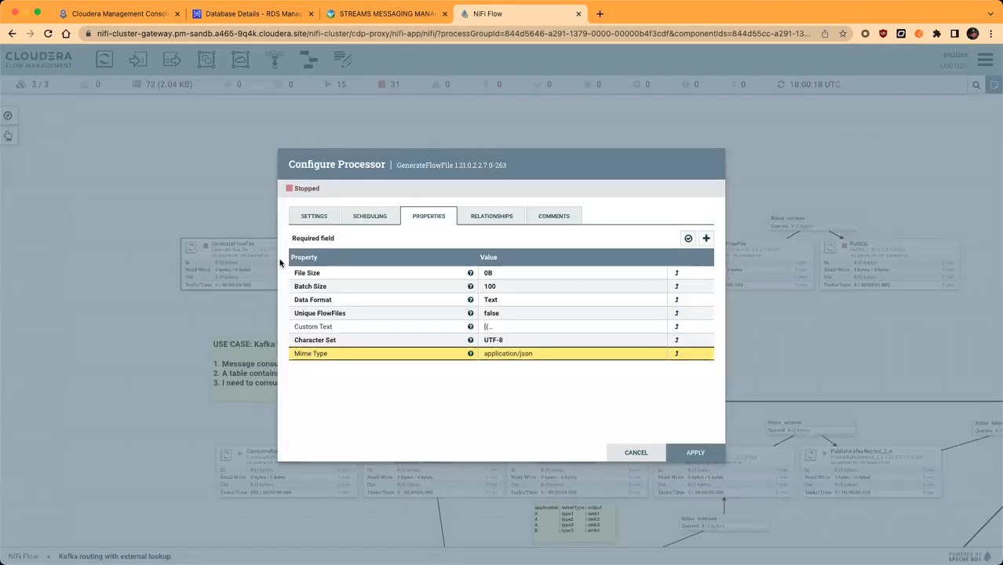
click(502, 329)
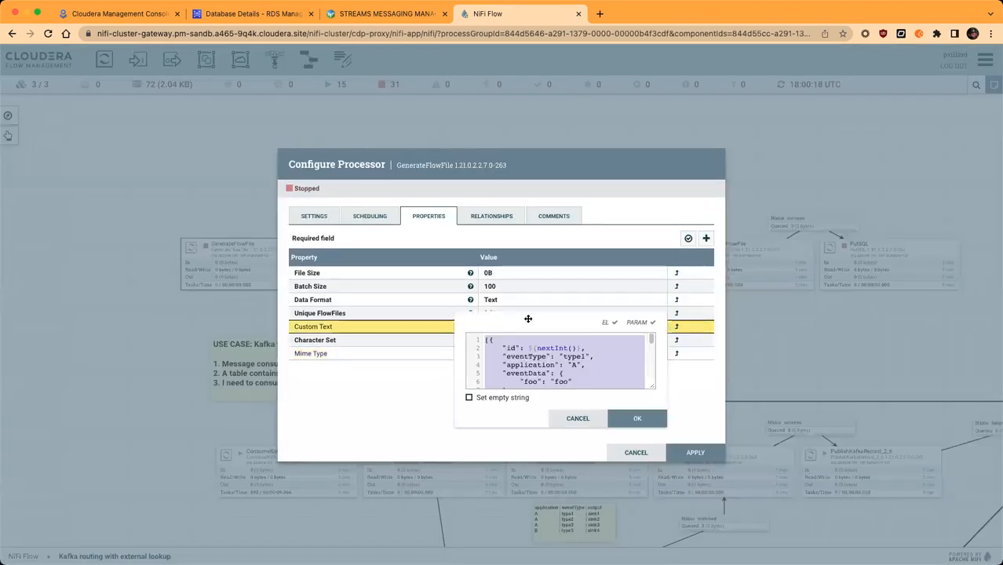
drag(602, 149, 794, 378)
click(610, 255)
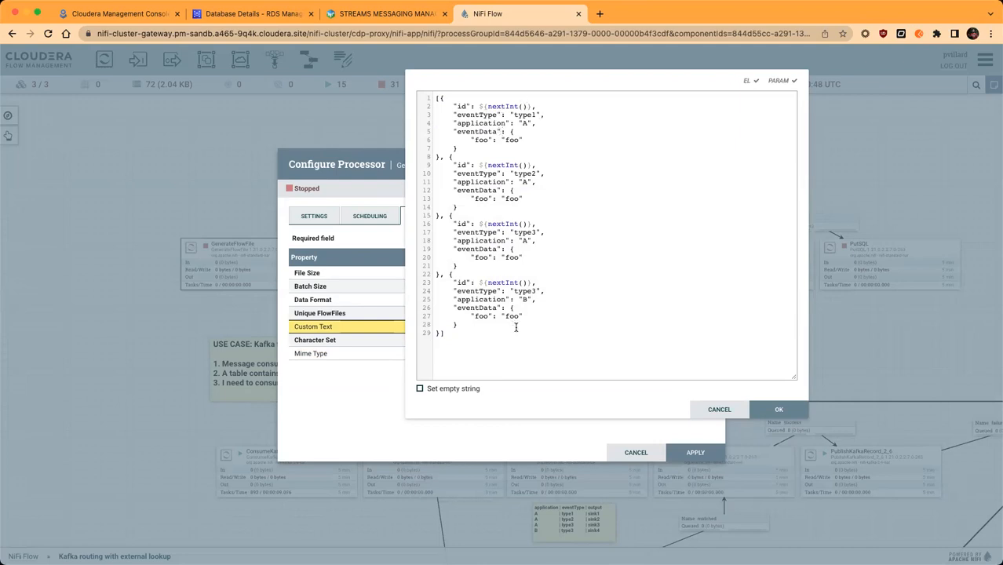
click(778, 408)
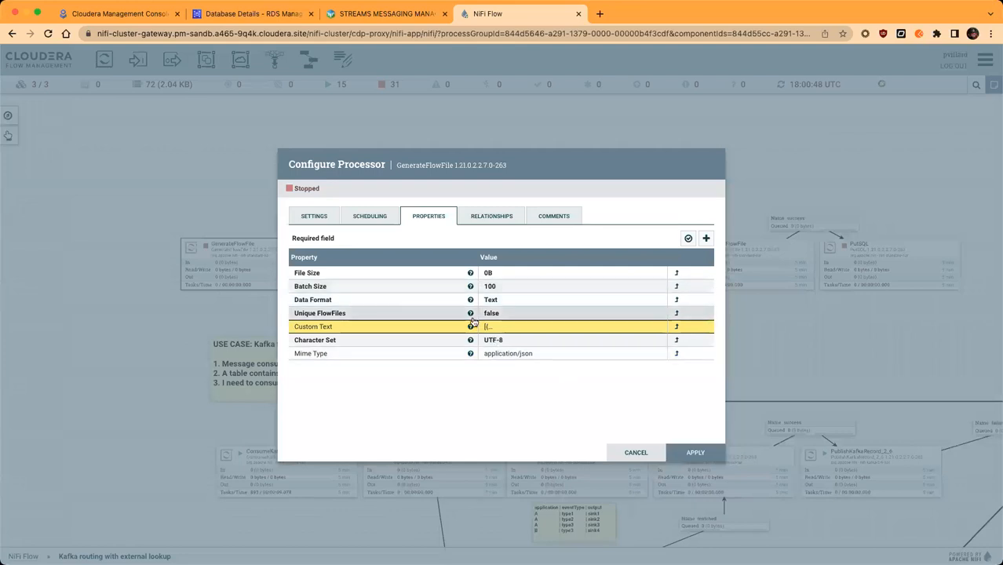
key(Escape)
Inspect the properties of the PublishKafkaRecord_2_6 processor after MergeRecord and the Source Topic Name parameter it references
drag(446, 319, 384, 310)
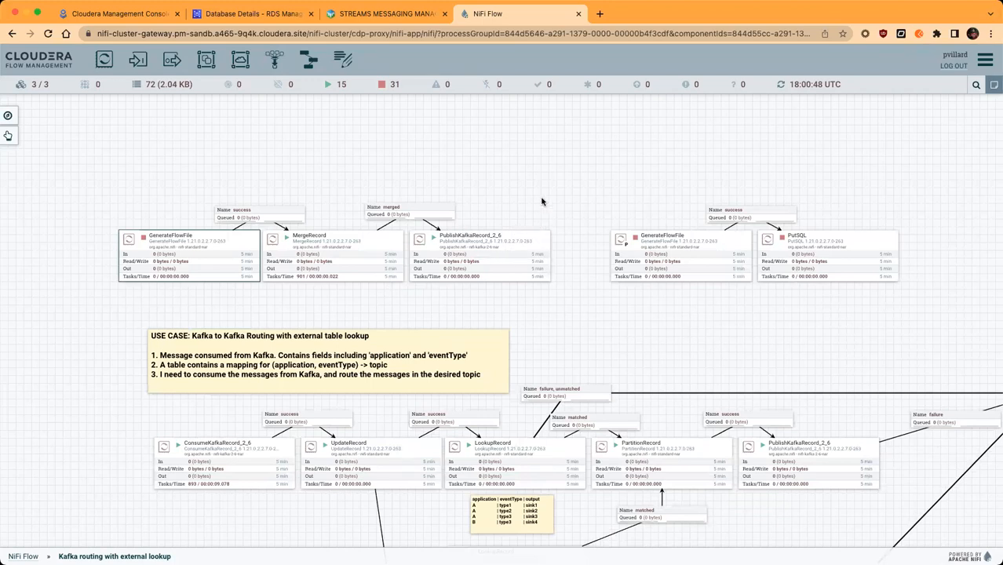
double_click(511, 252)
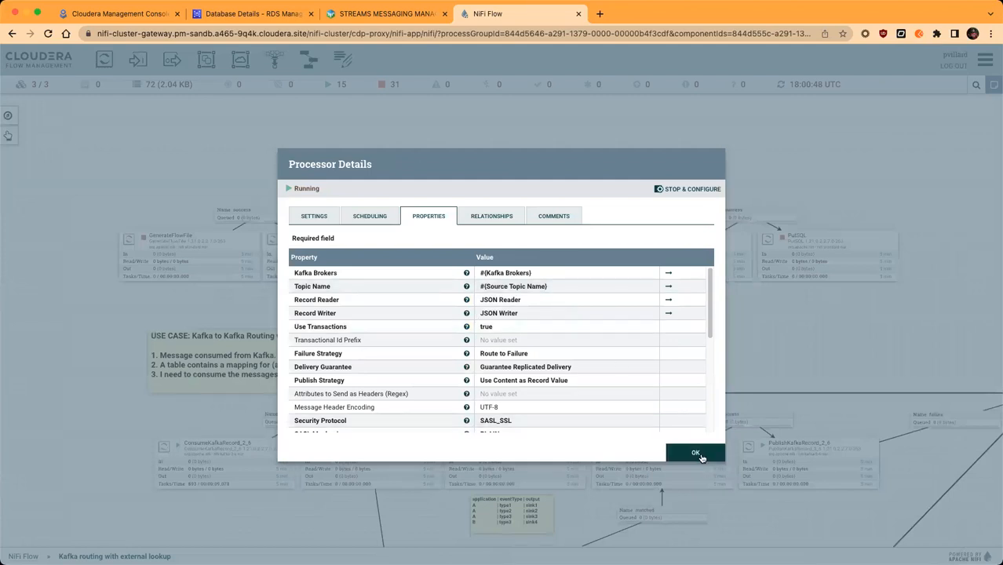
click(698, 454)
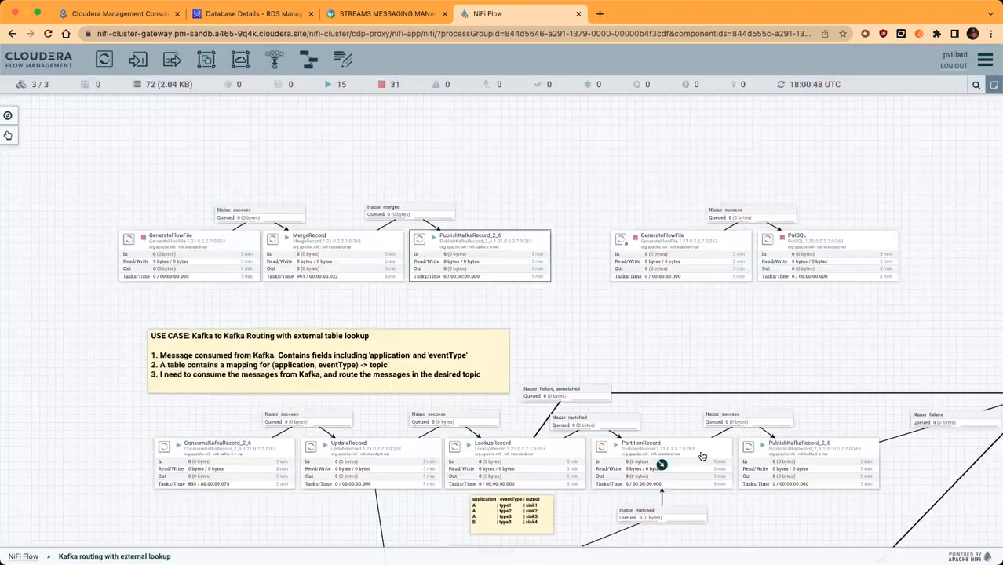
double_click(511, 248)
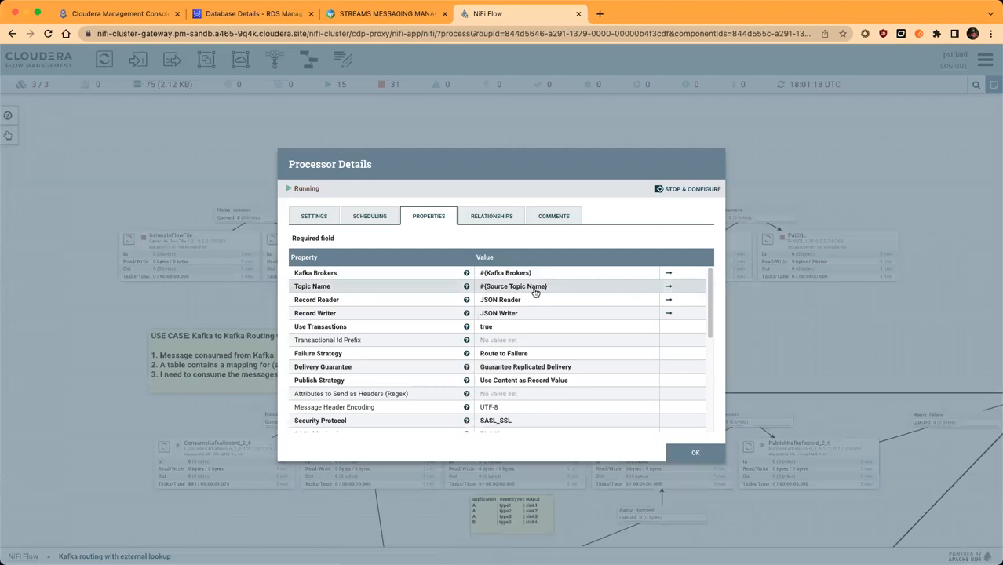
click(668, 286)
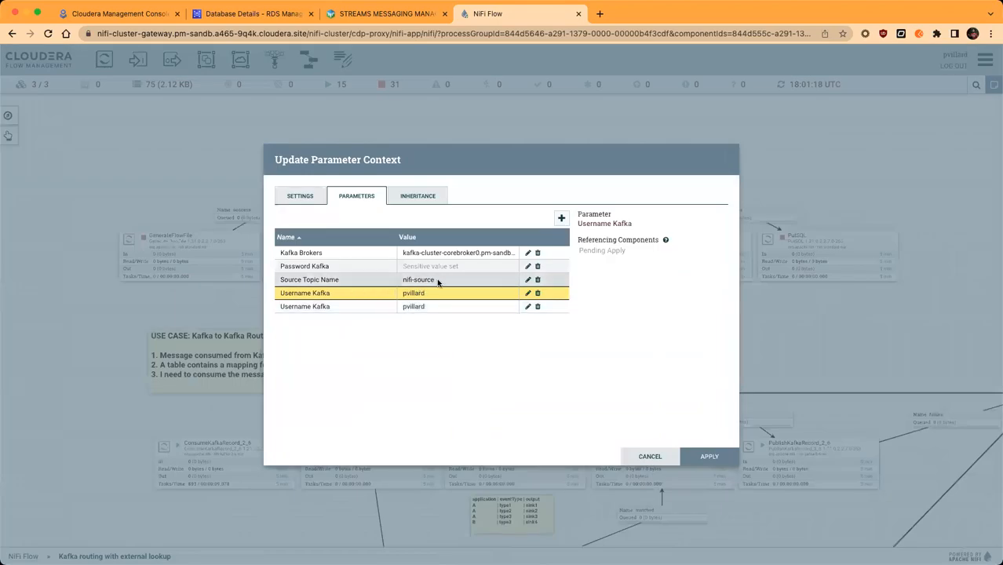
click(409, 282)
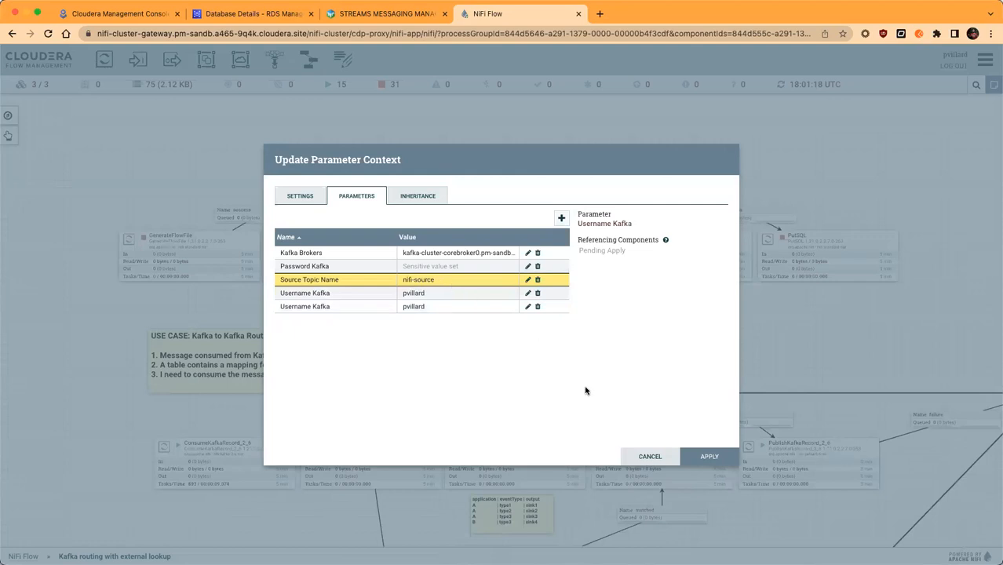
click(648, 457)
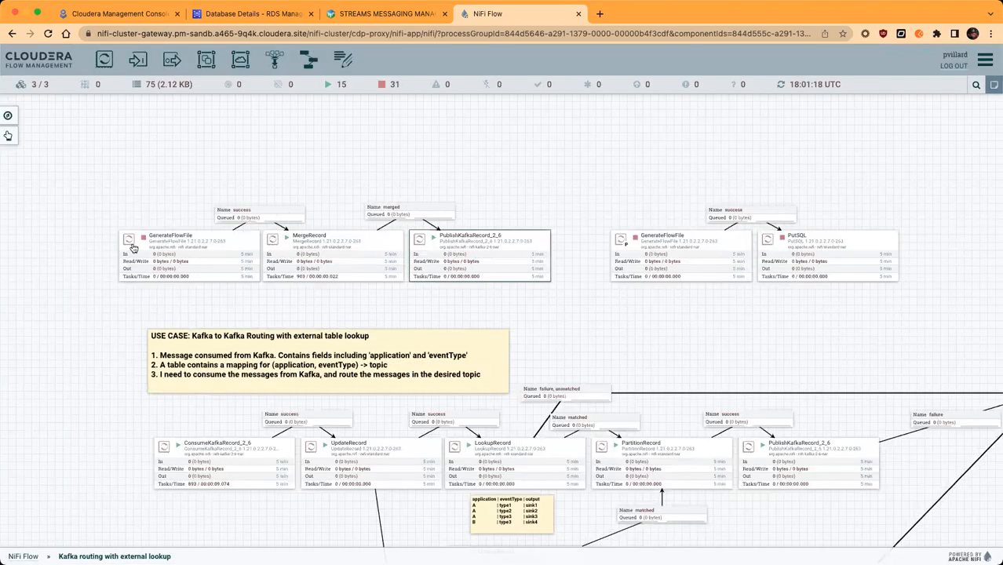
scroll(484, 295, right, 5)
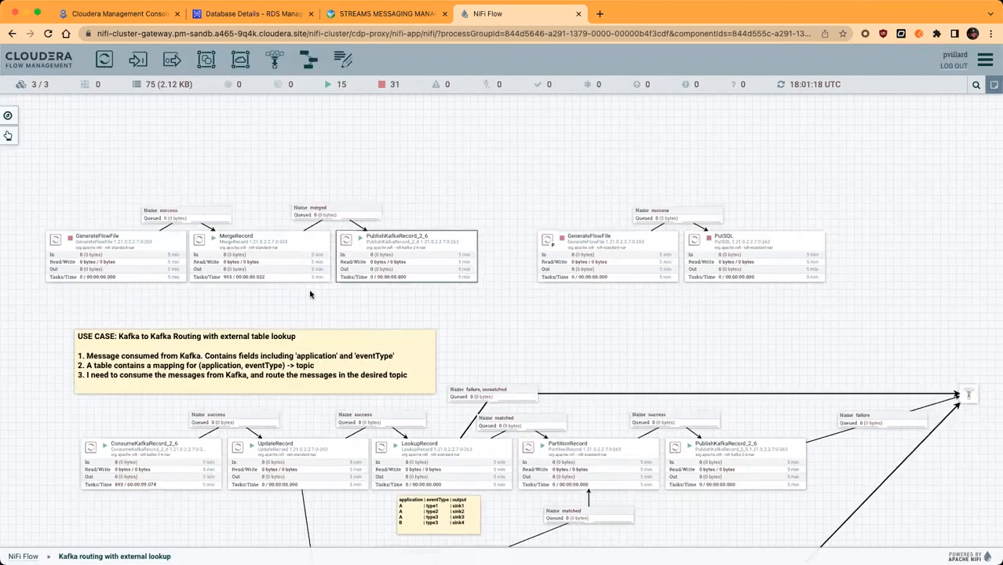
scroll(530, 298, left, 3)
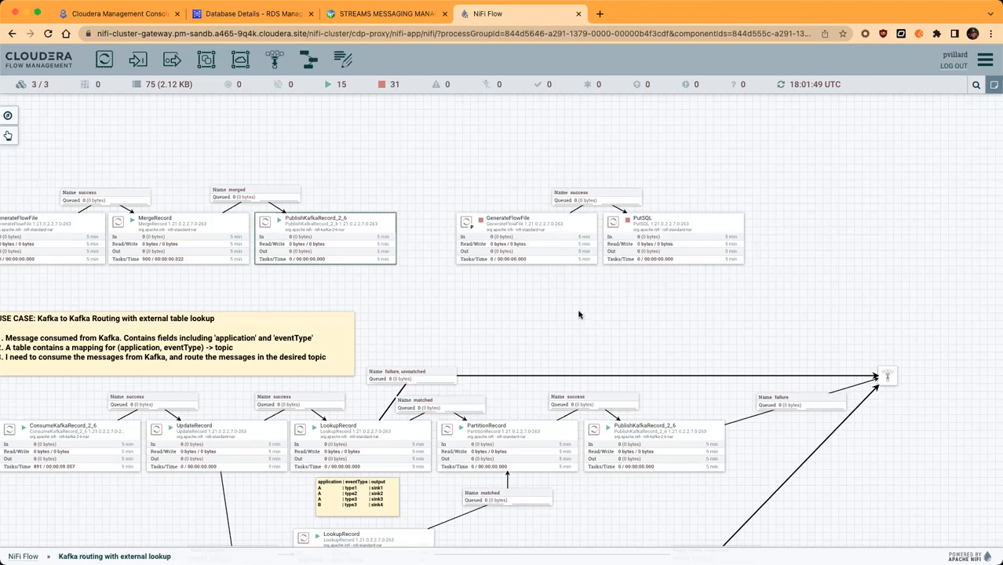
drag(548, 310, 626, 236)
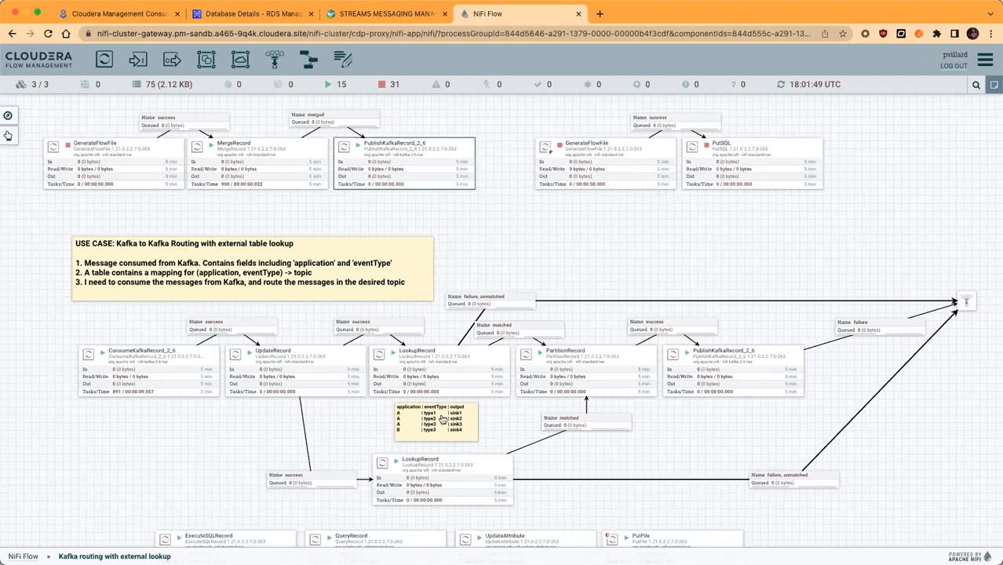
drag(641, 268, 620, 153)
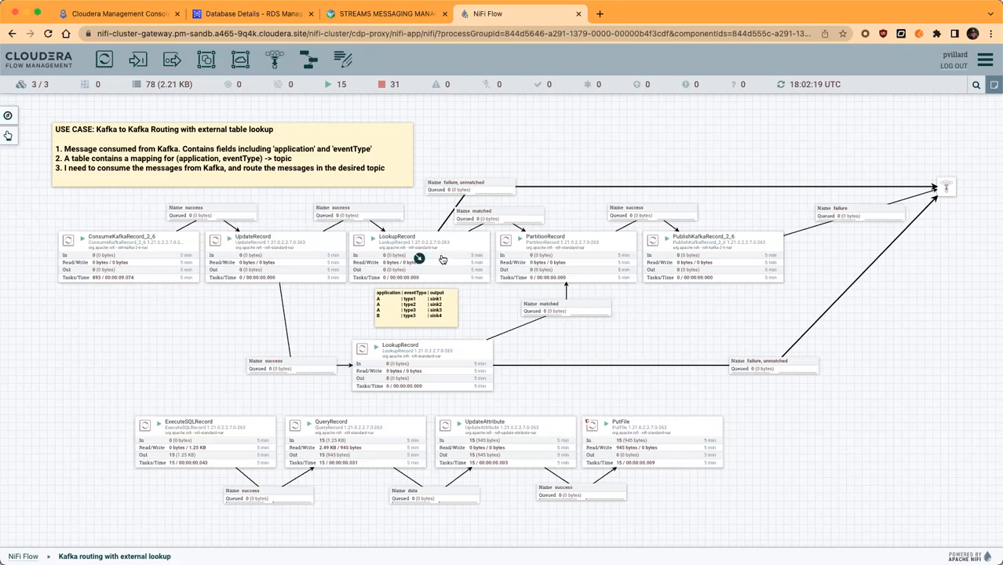
drag(581, 147, 610, 145)
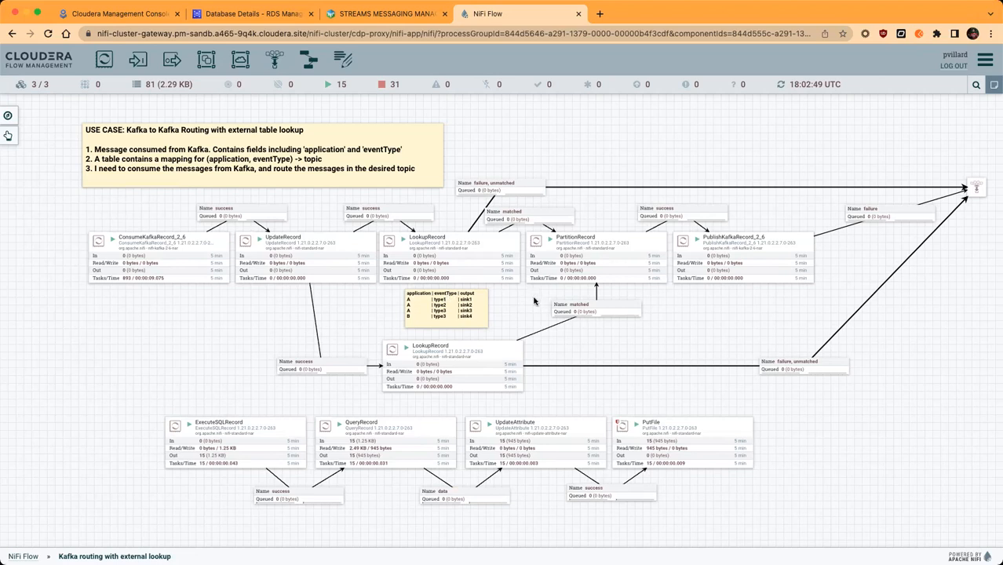
Stop the LookupRecord processor above the mapping note and open its configuration
double_click(448, 257)
click(529, 303)
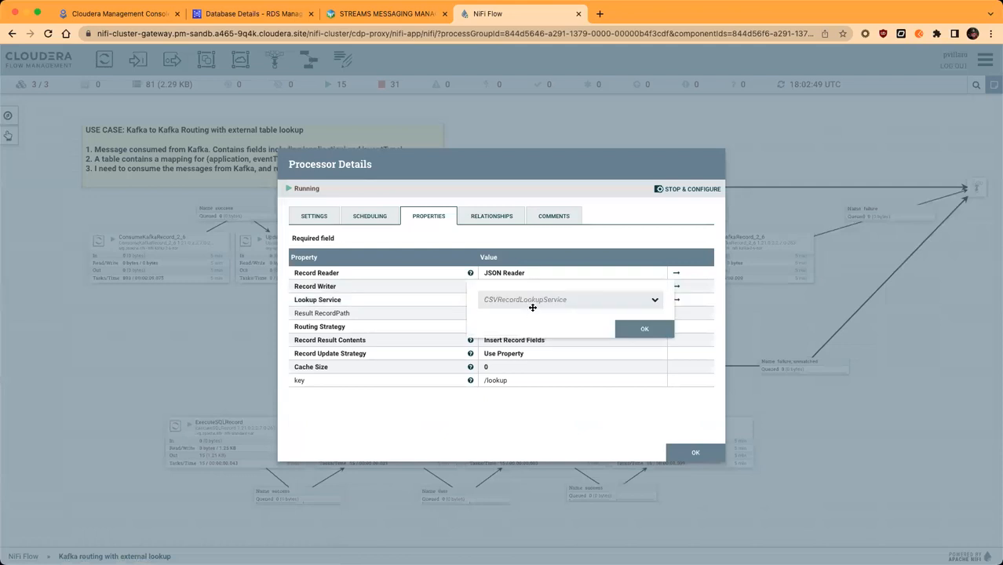
click(694, 189)
Examine the compatible controller services offered when creating a new Lookup Service for LookupRecord, then leave without creating one
click(571, 303)
click(572, 303)
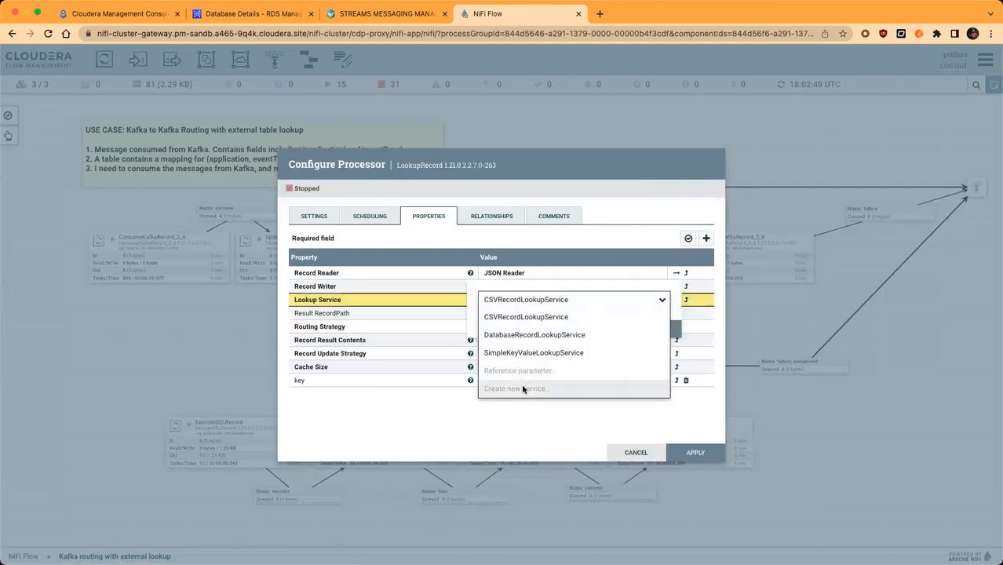
click(532, 391)
click(547, 282)
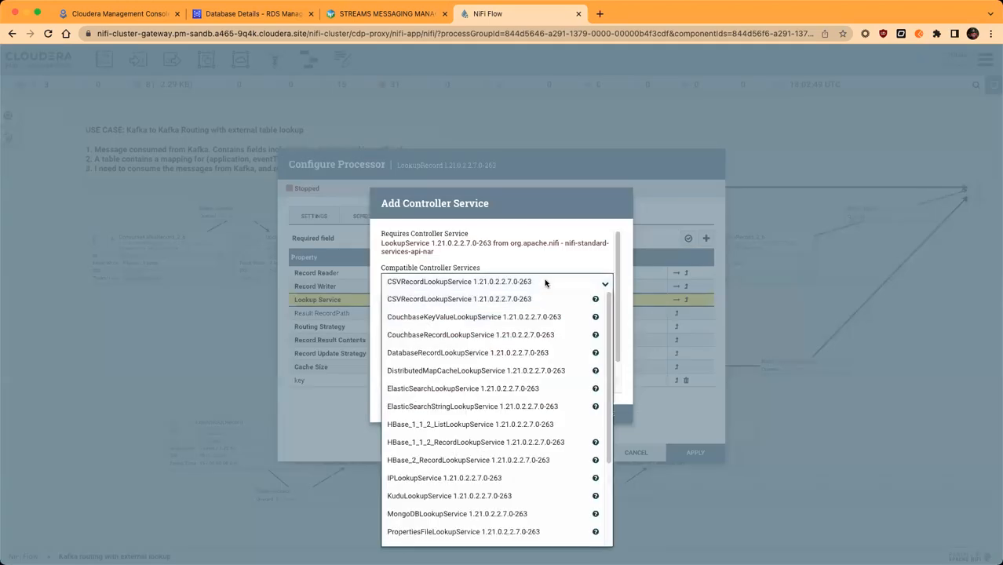
scroll(514, 431, down, 2)
scroll(522, 383, down, 1)
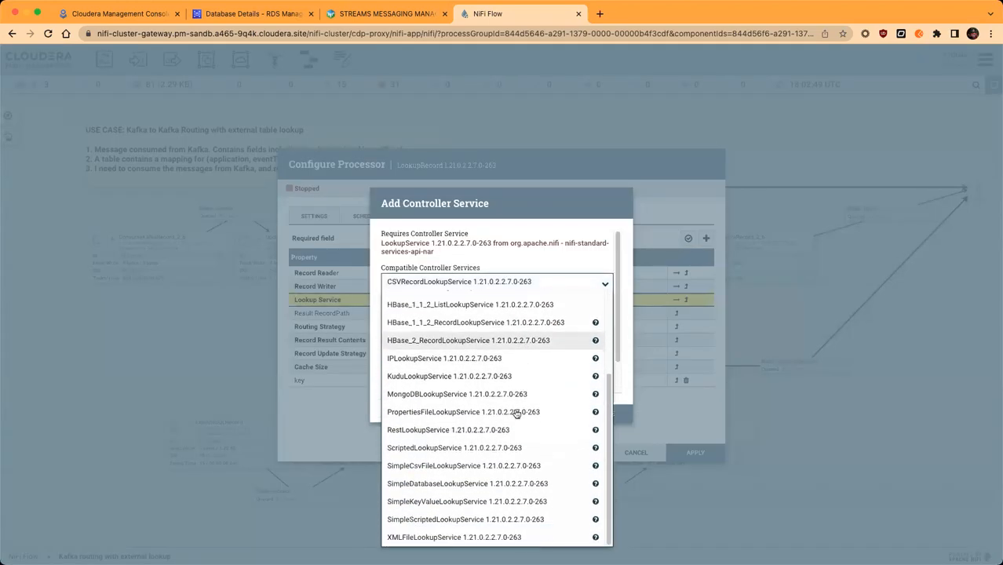
scroll(518, 397, up, 3)
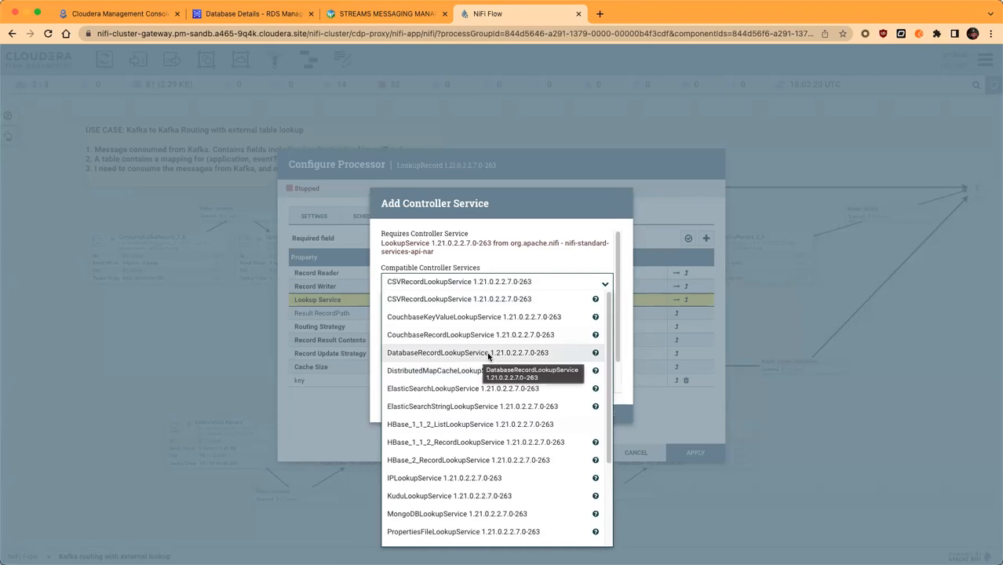
click(527, 231)
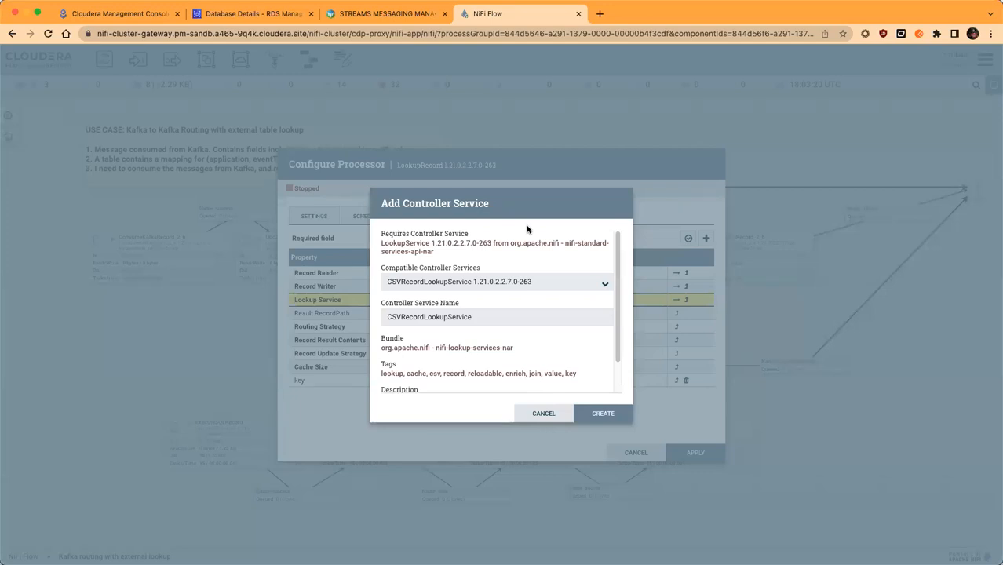
click(559, 414)
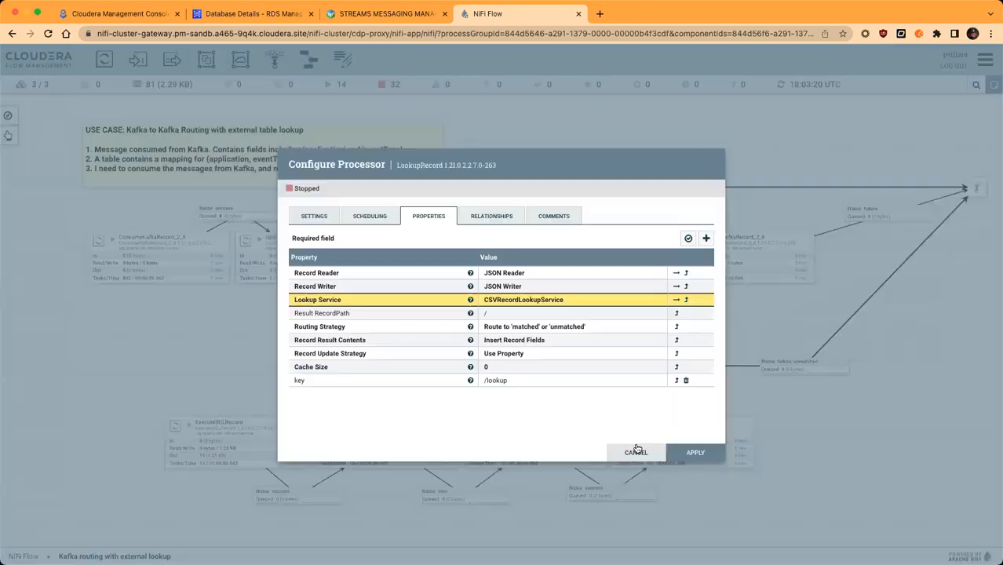
click(635, 453)
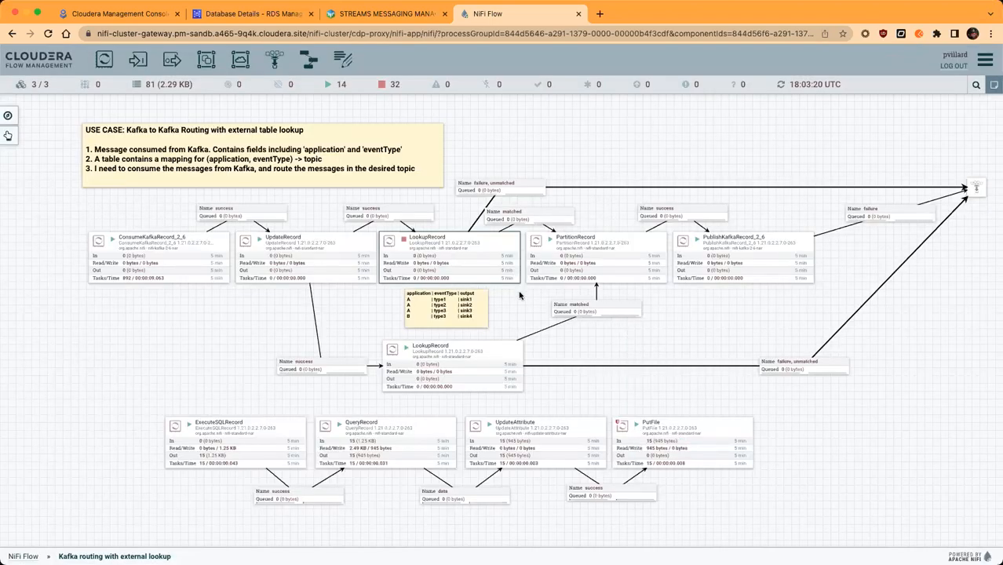
click(680, 309)
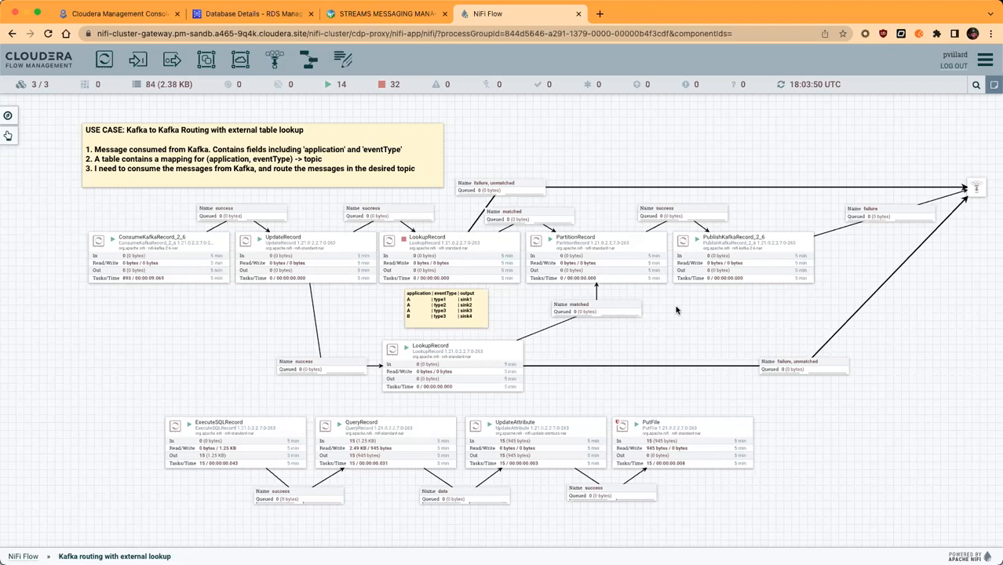
Inspect the ExecuteSQLRecord processor's properties, including its connection pool, SQL select query and record writer
scroll(679, 329, down, 2)
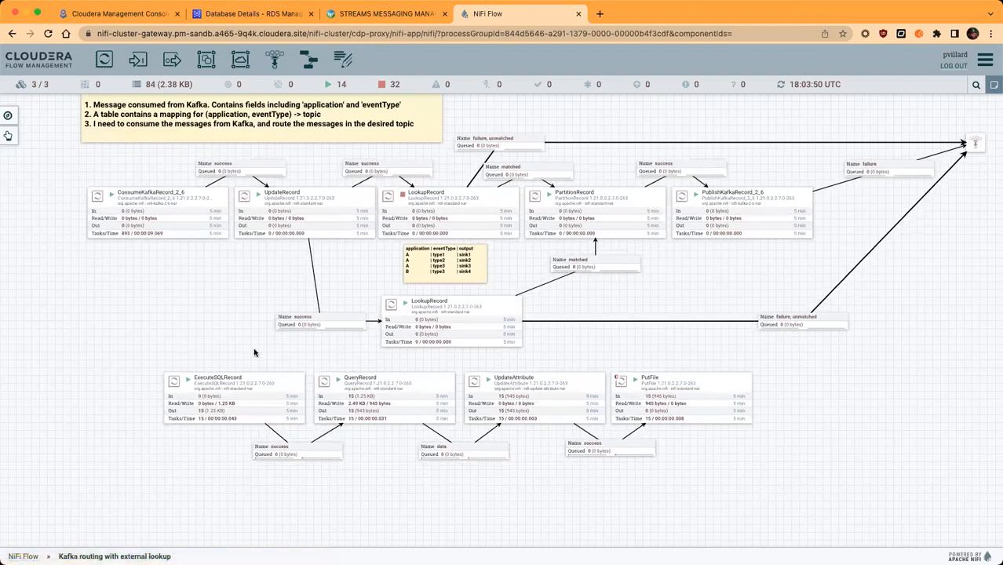
double_click(180, 402)
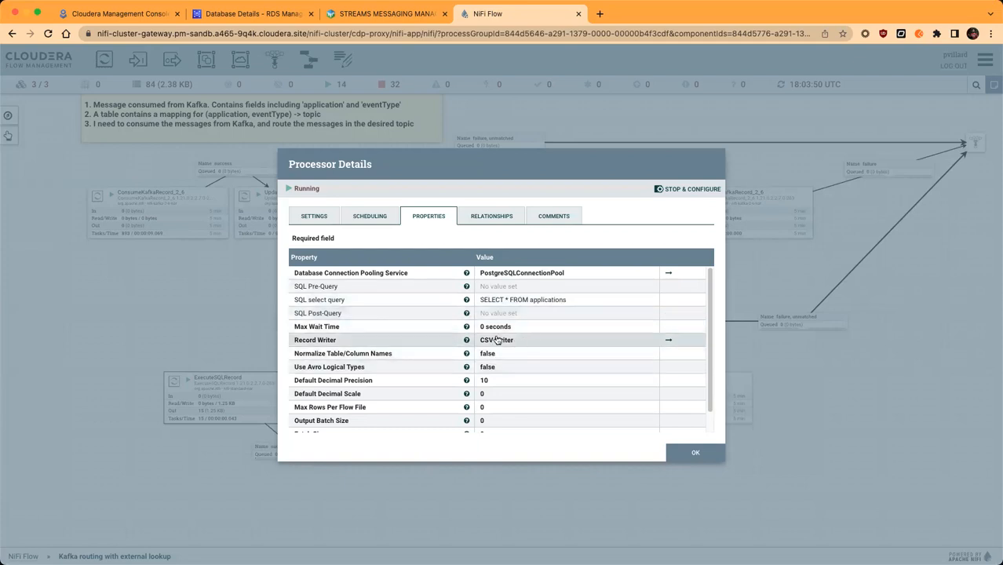
click(698, 453)
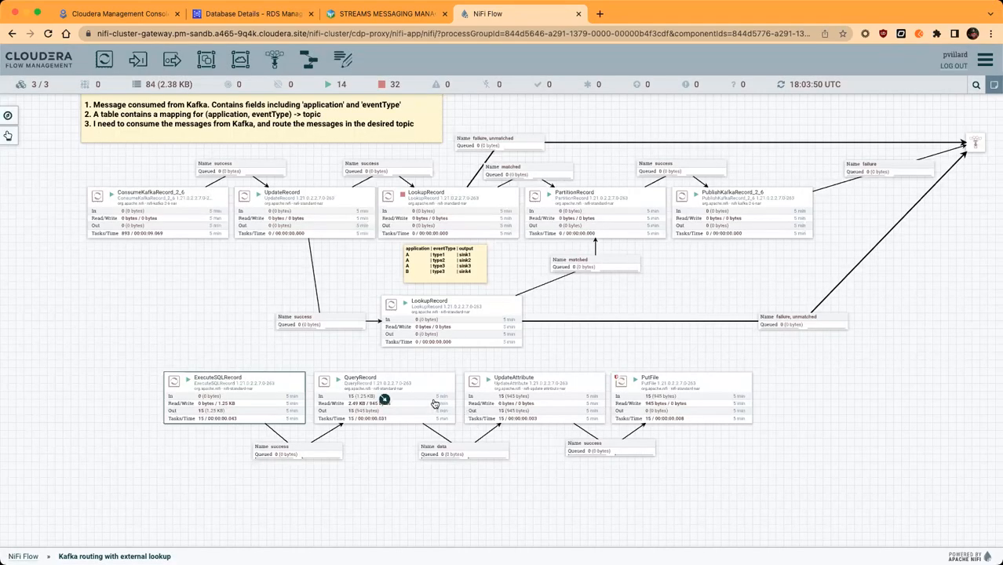
Stop the QueryRecord, UpdateAttribute, PutFile and ExecuteSQLRecord processors in the database-to-file flow
right_click(432, 402)
click(452, 381)
right_click(532, 398)
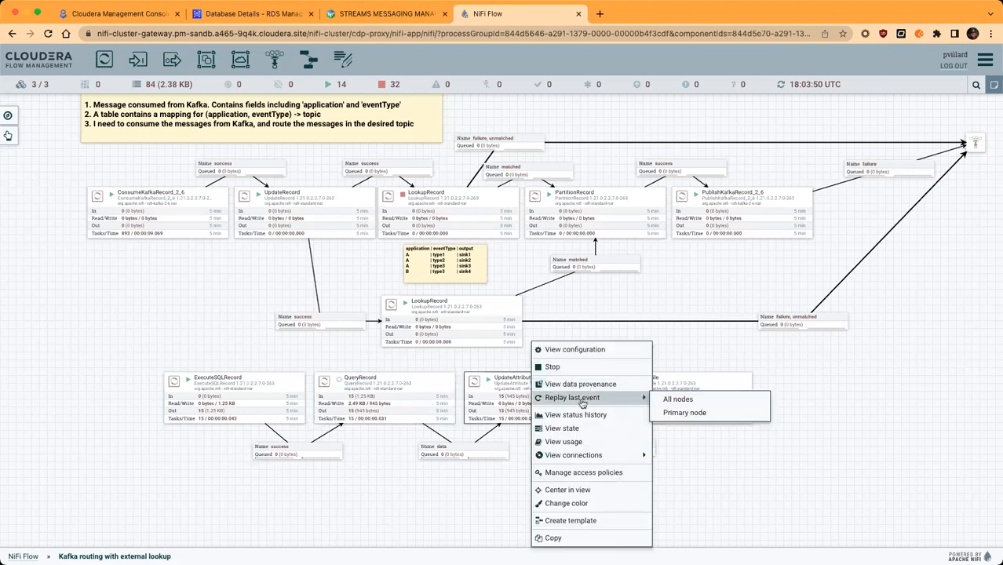
click(581, 365)
right_click(679, 399)
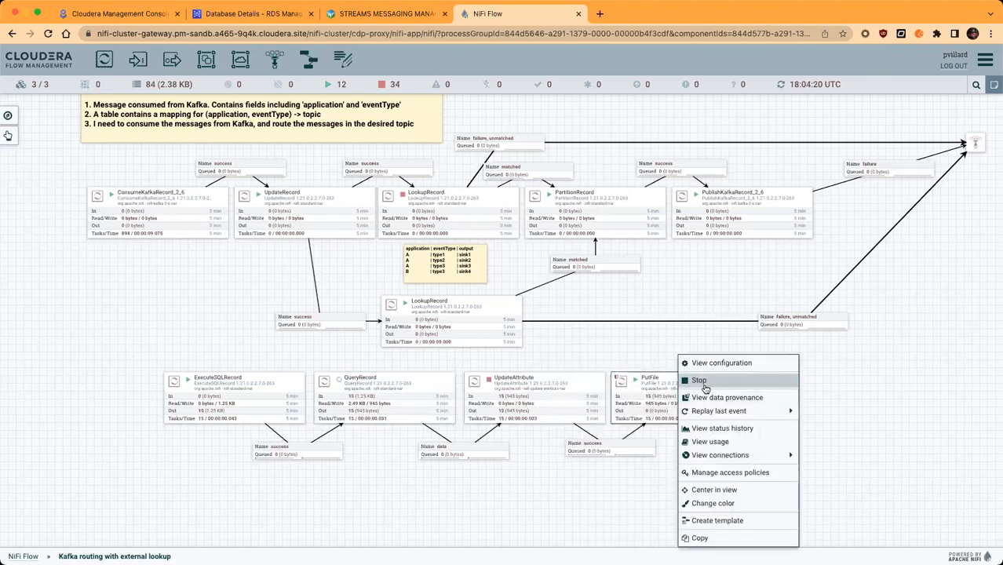
click(698, 380)
right_click(247, 386)
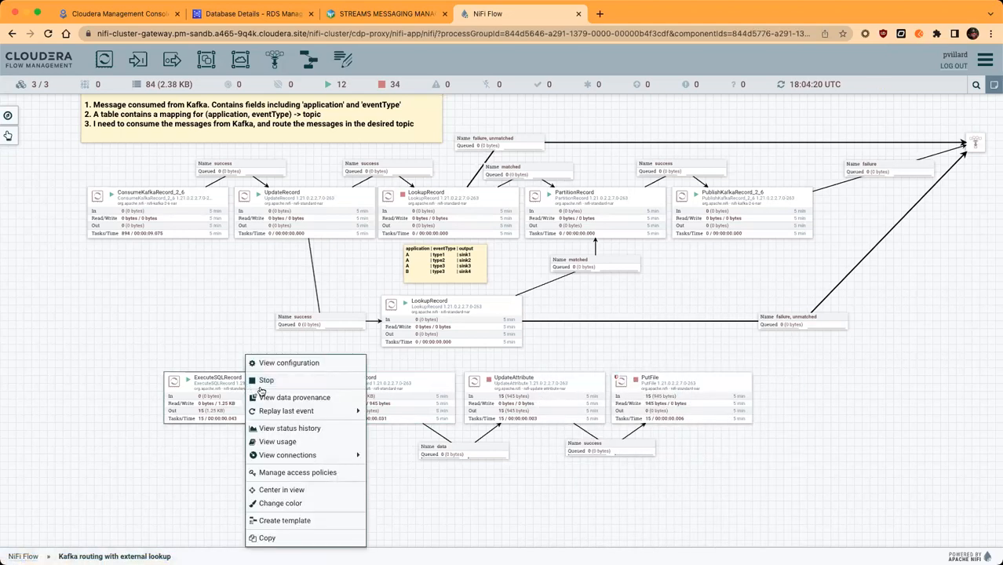
click(251, 381)
Run the ExecuteSQLRecord processor once and refresh the canvas
right_click(263, 387)
click(306, 361)
right_click(256, 346)
click(281, 292)
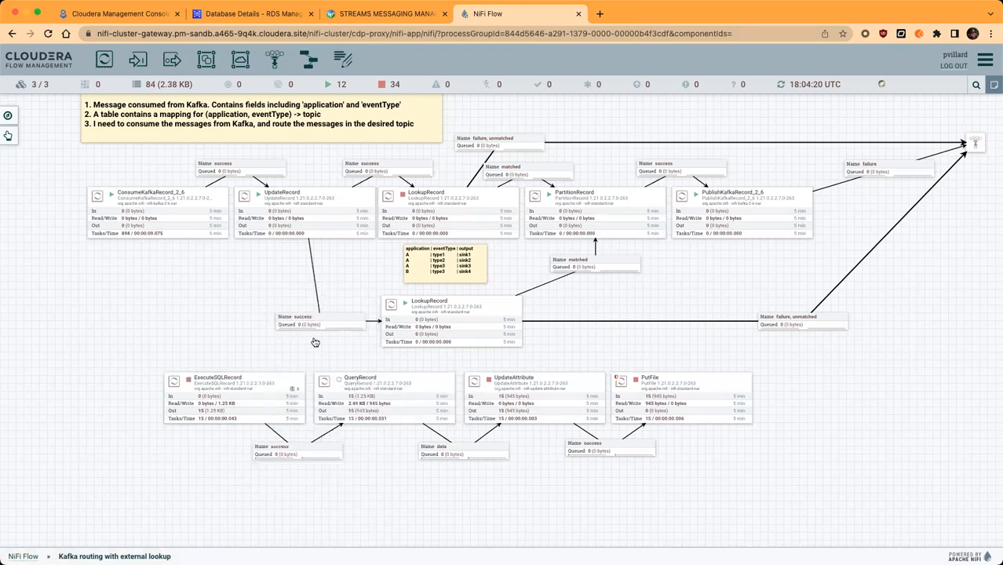
List the success queue between ExecuteSQLRecord and QueryRecord and examine the content of its first flow file
right_click(298, 450)
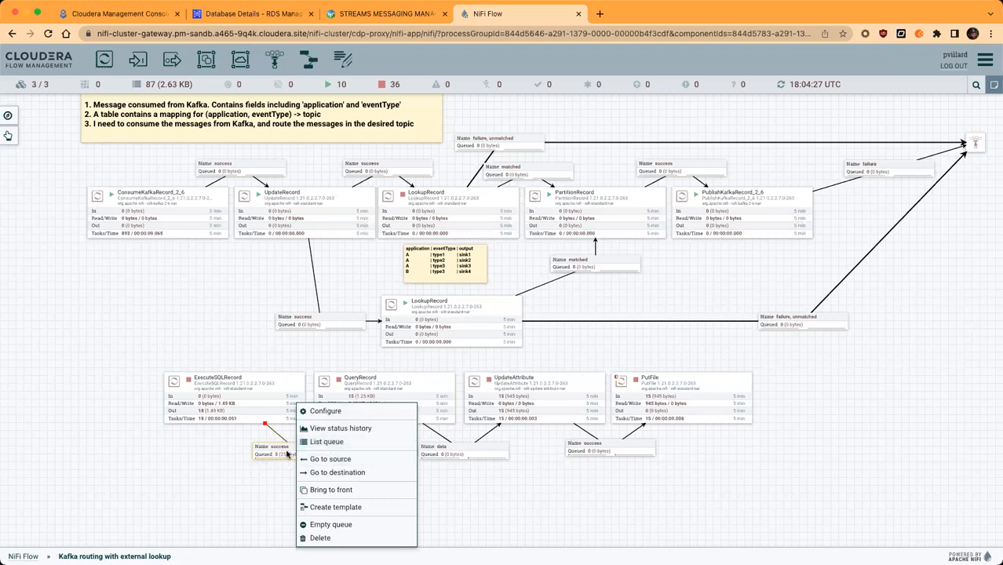
click(328, 442)
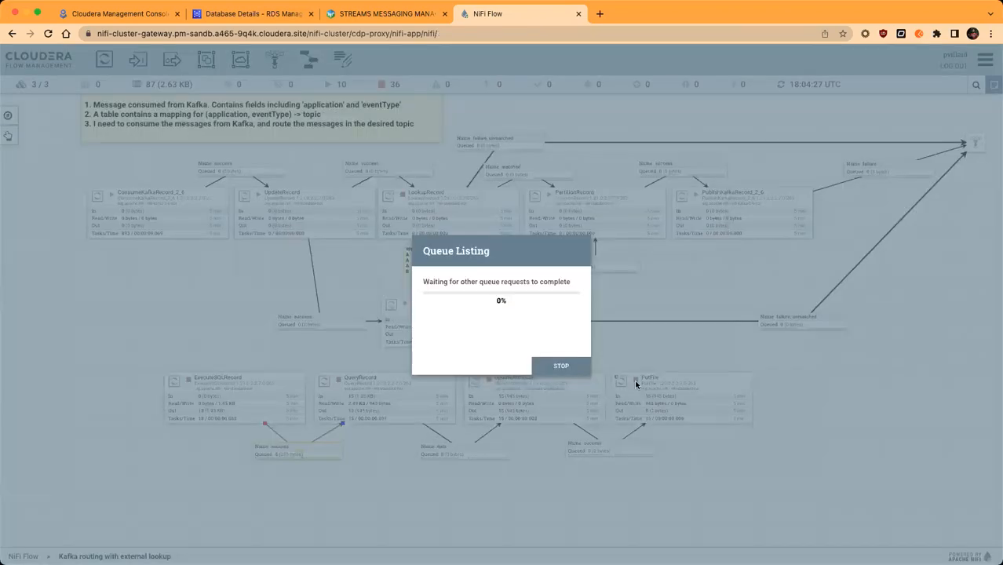
click(957, 137)
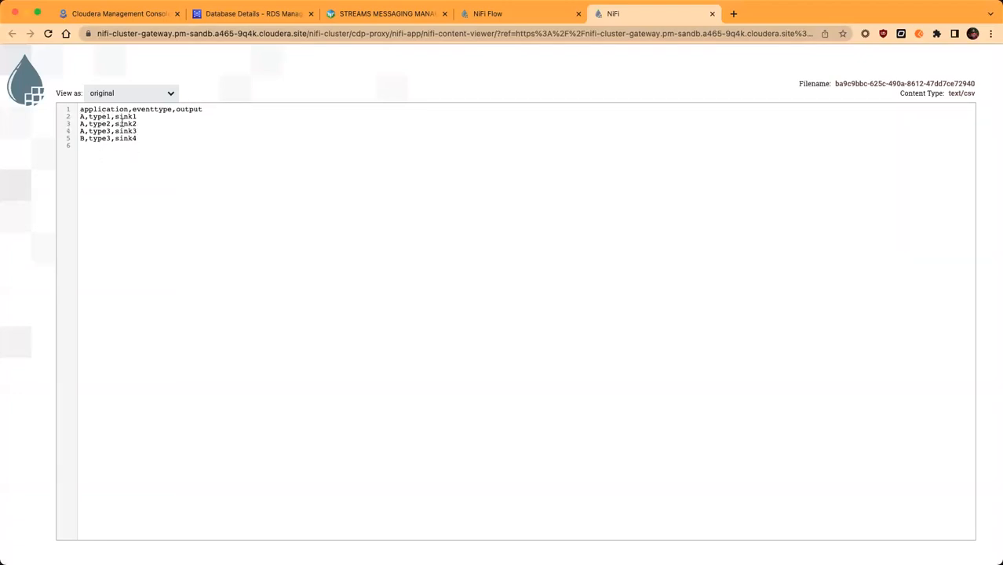
click(712, 13)
click(973, 75)
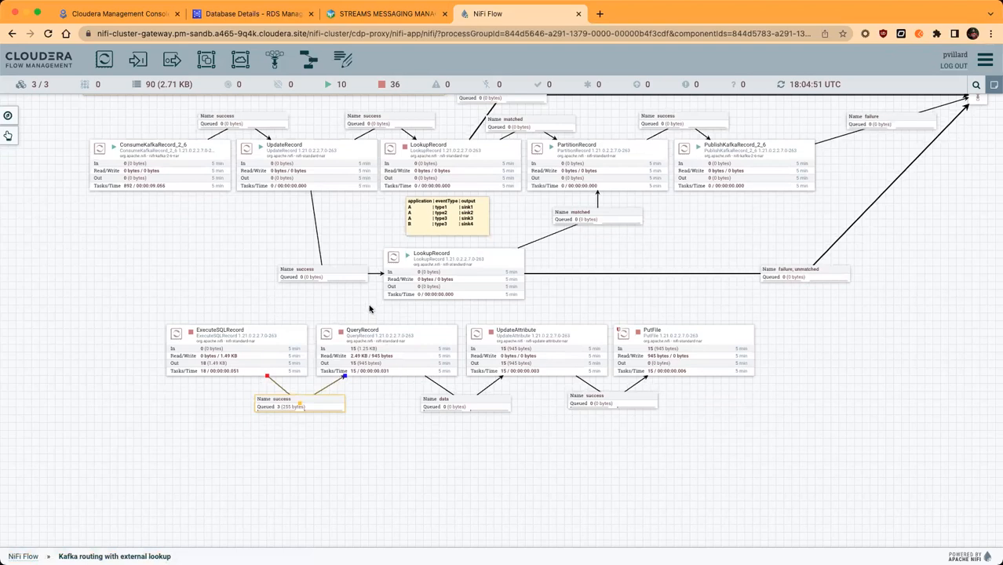
Inspect the QueryRecord processor's properties, expanding the full SQL statement in its data property
drag(357, 314, 300, 404)
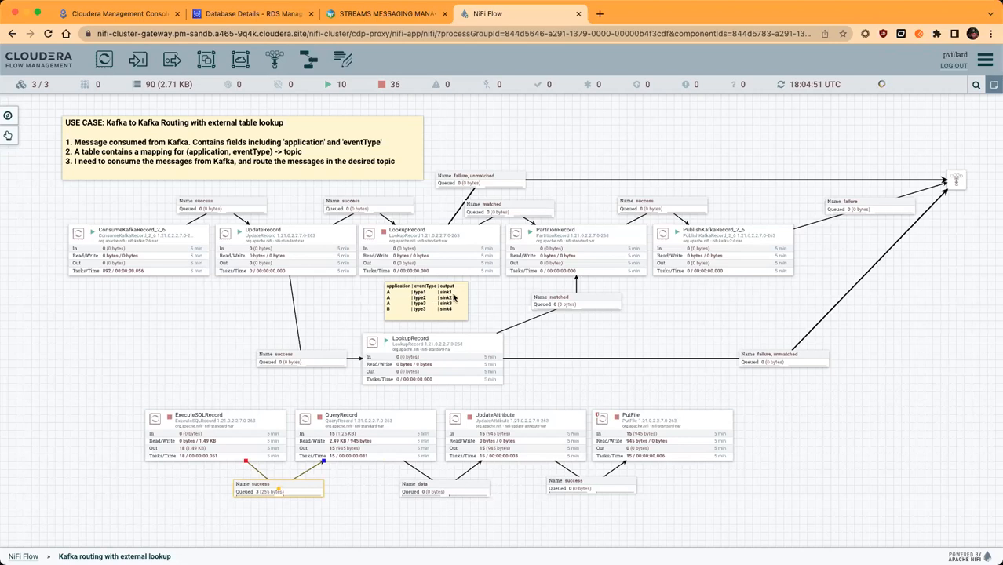
click(499, 293)
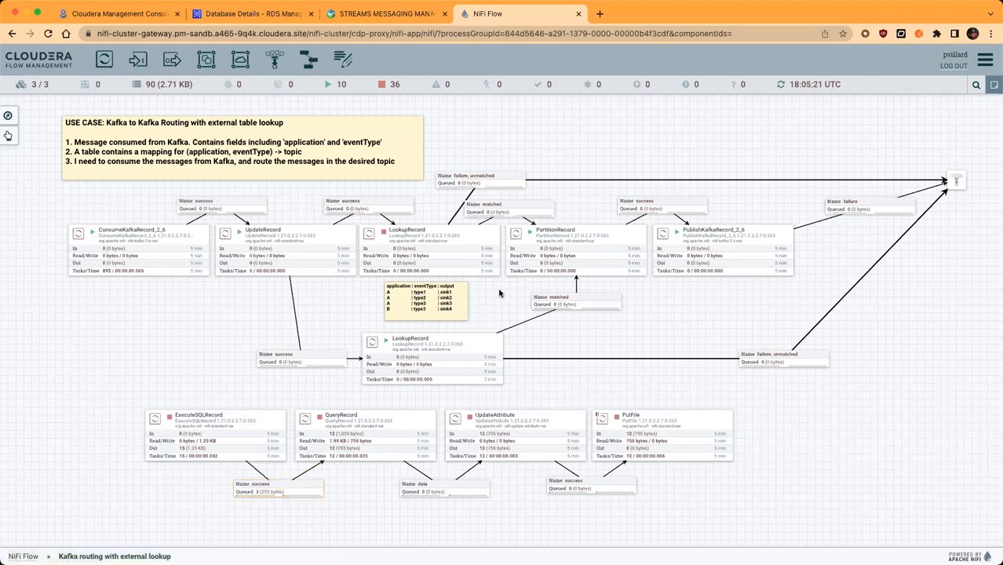
double_click(404, 428)
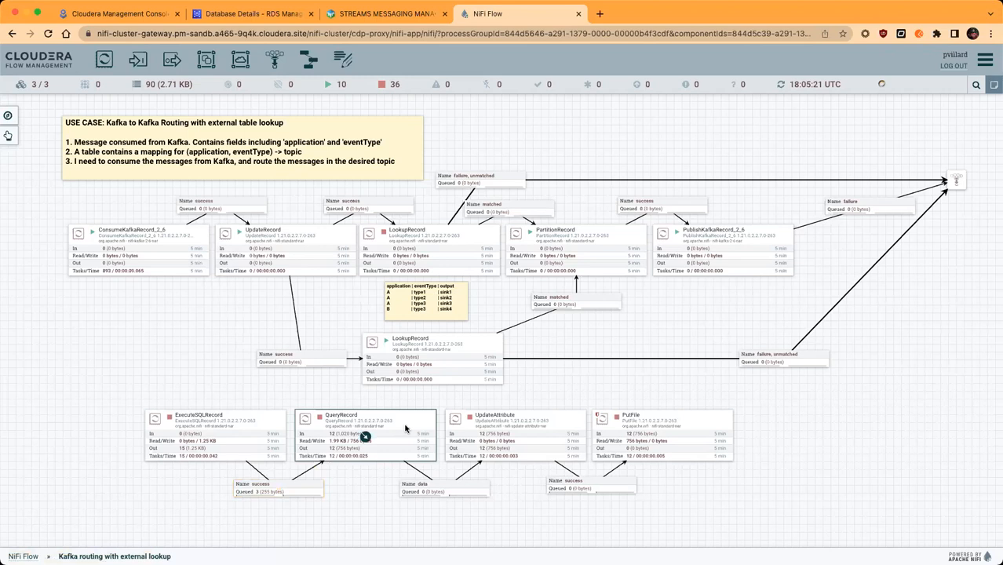
click(577, 357)
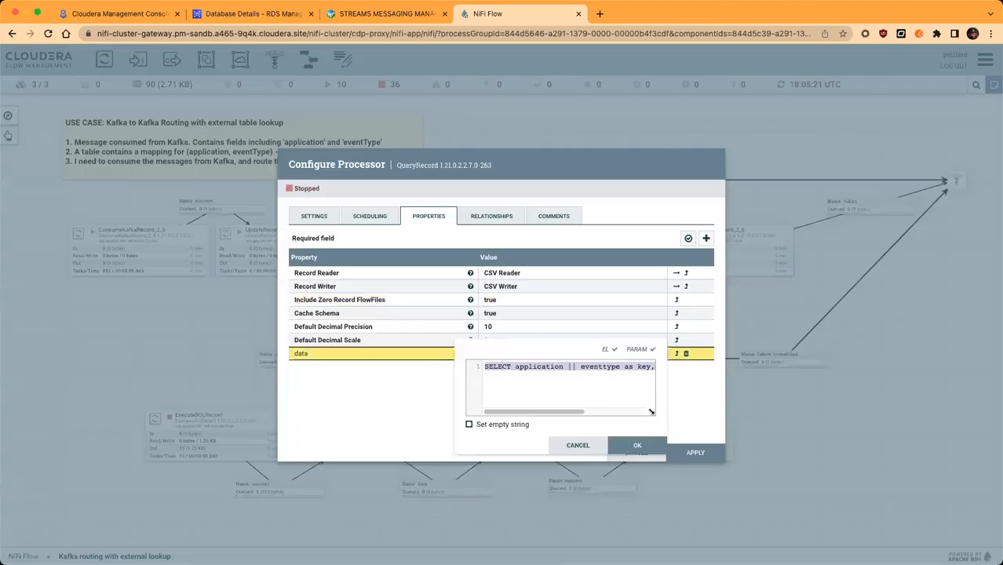
drag(651, 412, 877, 468)
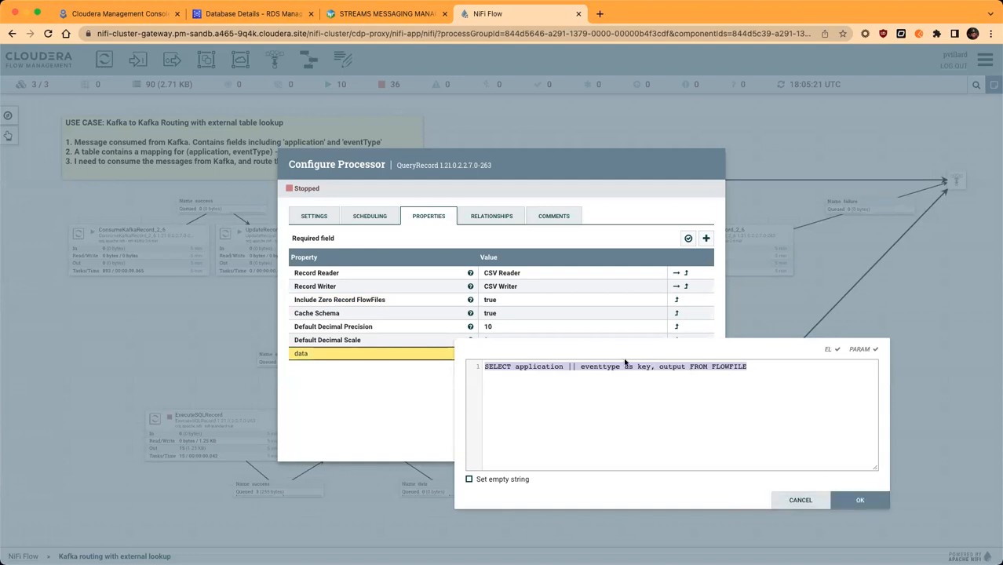
click(861, 503)
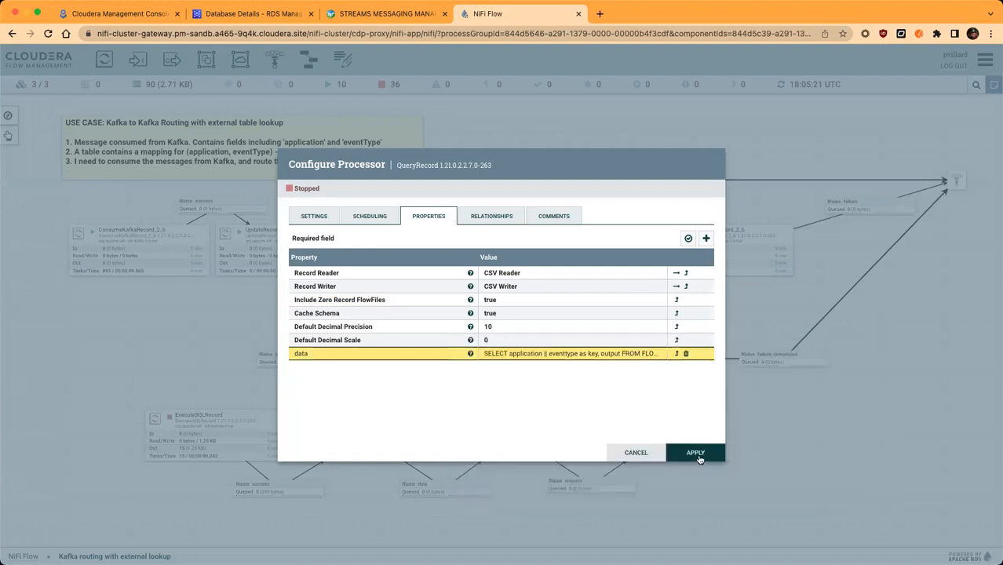
click(696, 453)
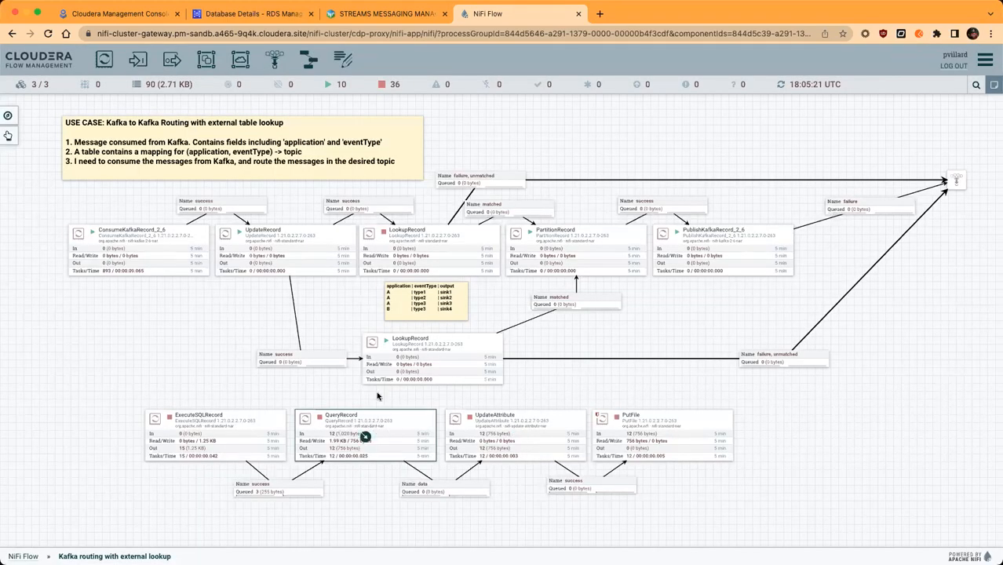
Start the QueryRecord processor and refresh the canvas
drag(377, 396, 365, 353)
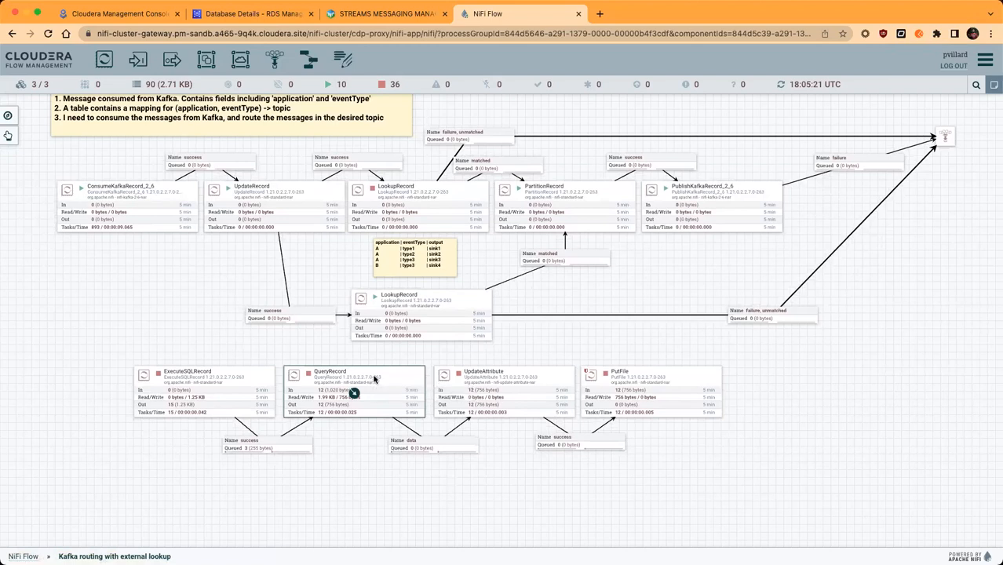
right_click(373, 378)
click(418, 340)
right_click(414, 348)
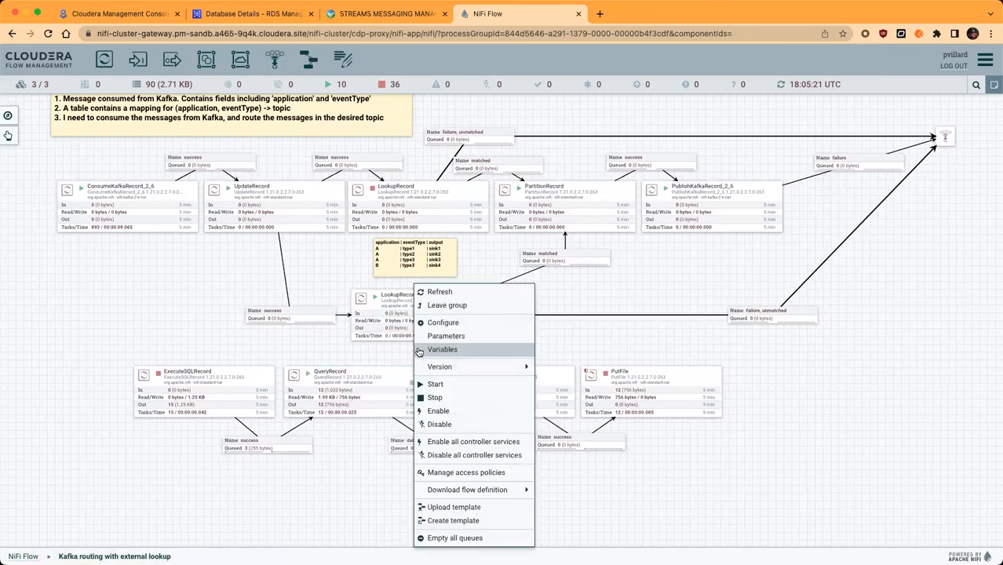
click(442, 294)
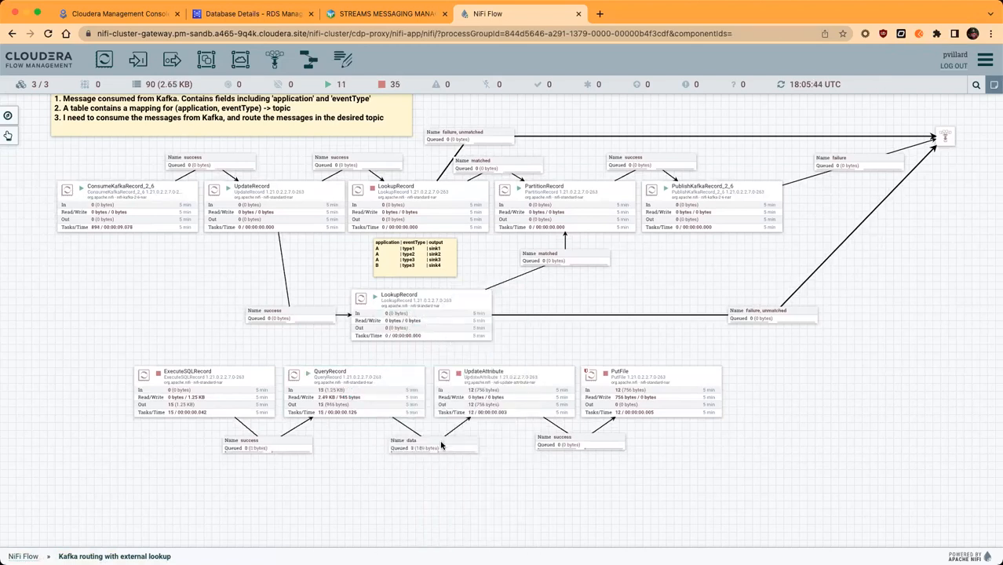
List the data queue after QueryRecord and examine the content of its first flow file
right_click(441, 445)
click(492, 460)
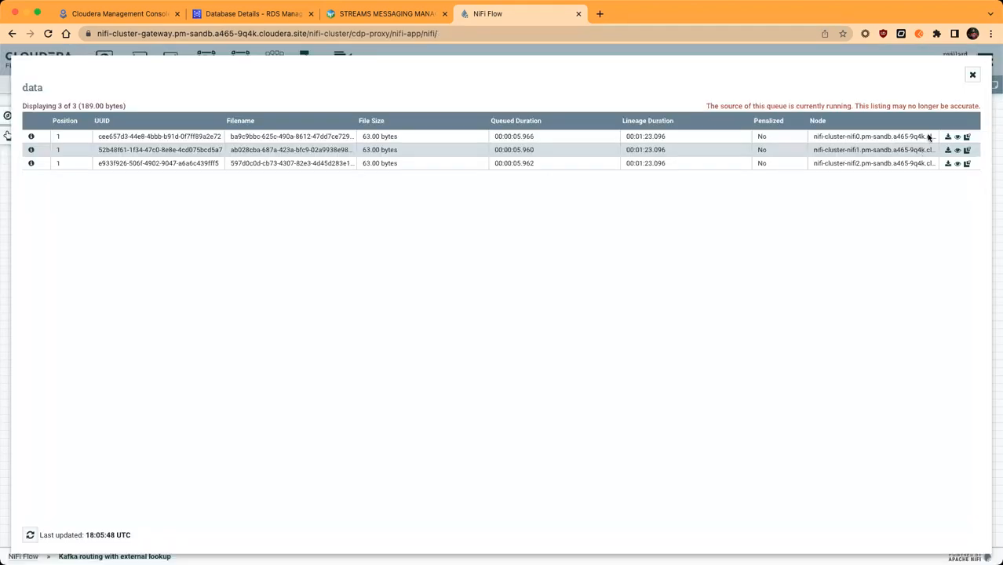
click(955, 138)
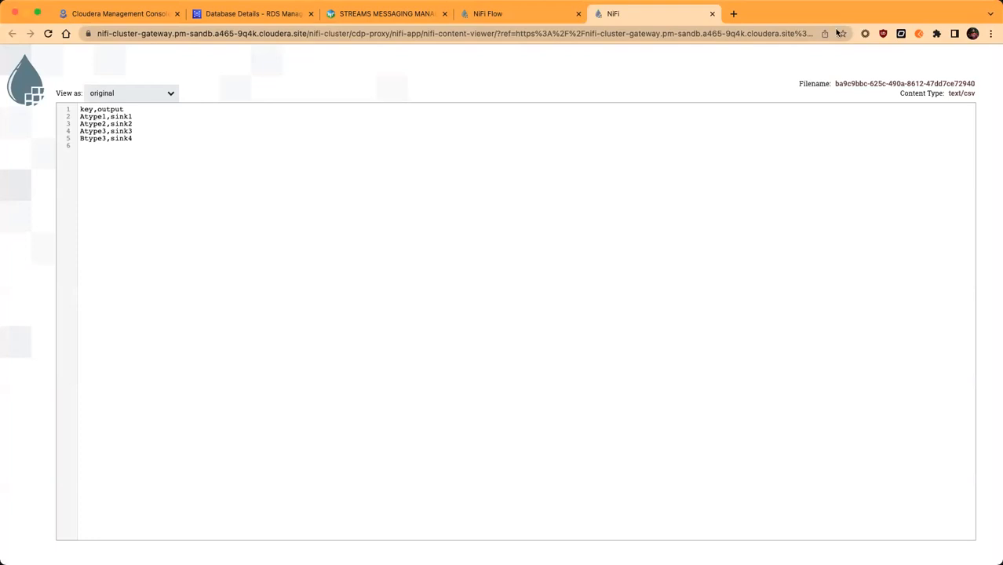
click(712, 14)
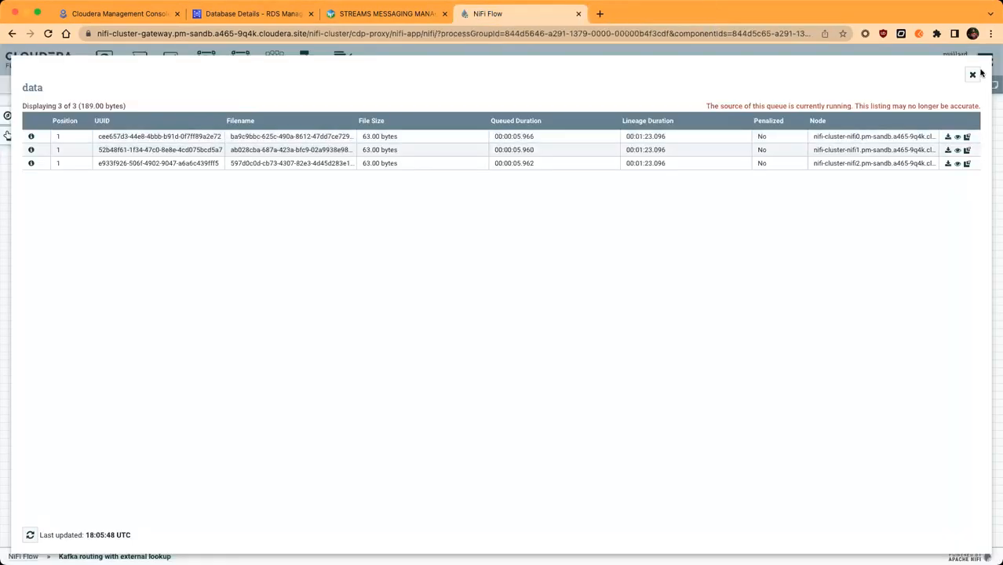
click(972, 75)
Inspect the filename property of UpdateAttribute and the directory and conflict resolution strategy of PutFile
click(505, 392)
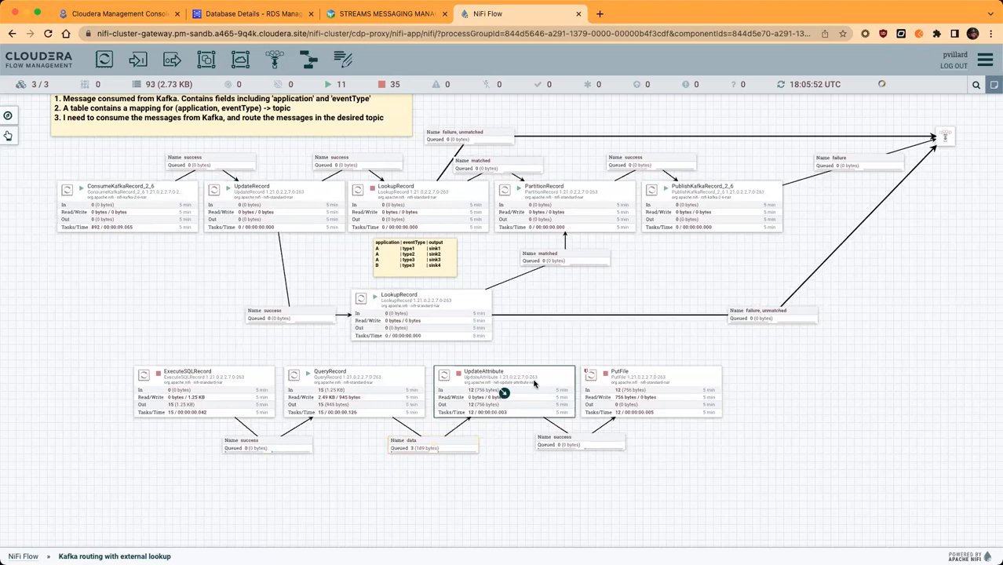
double_click(534, 383)
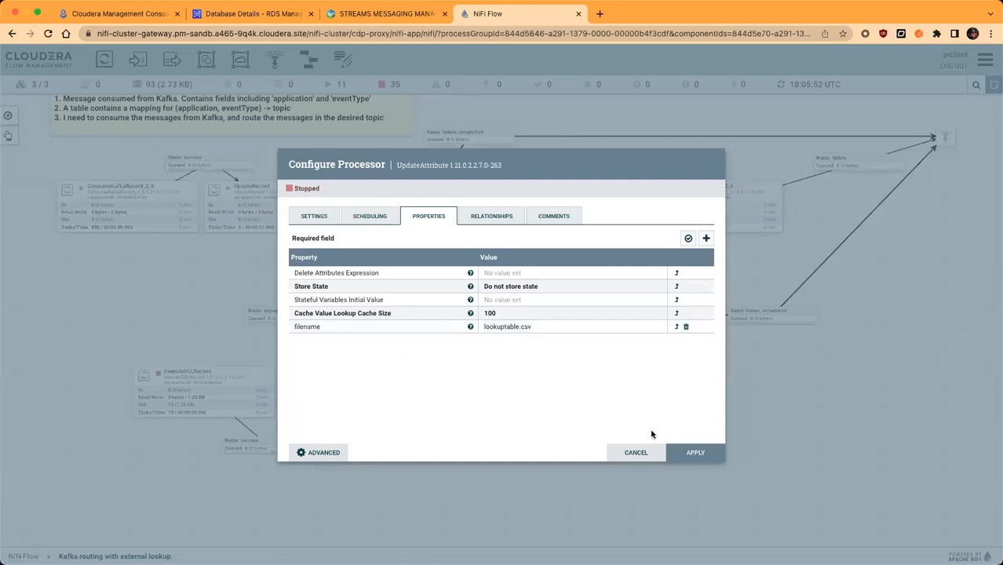
click(695, 453)
double_click(614, 385)
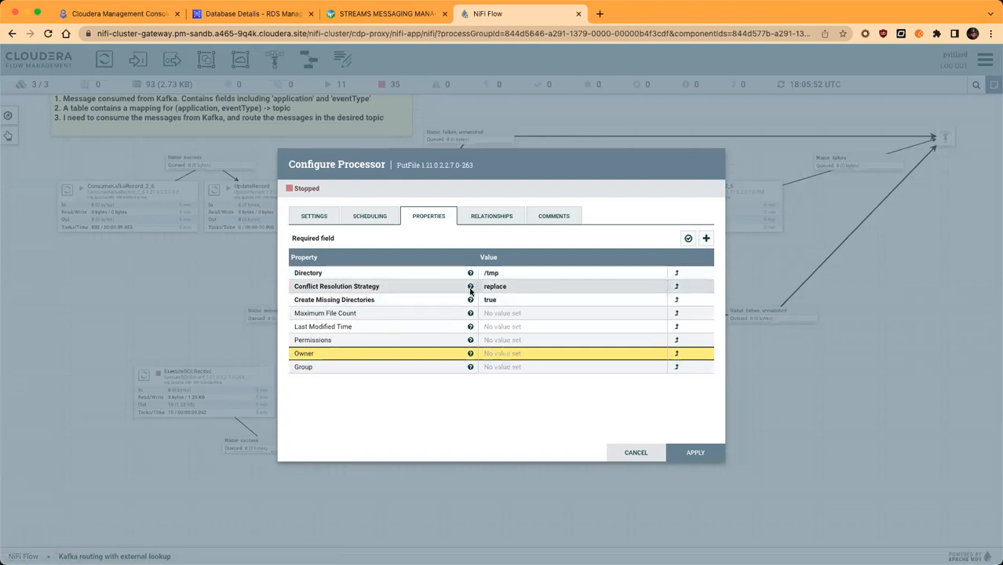
click(695, 452)
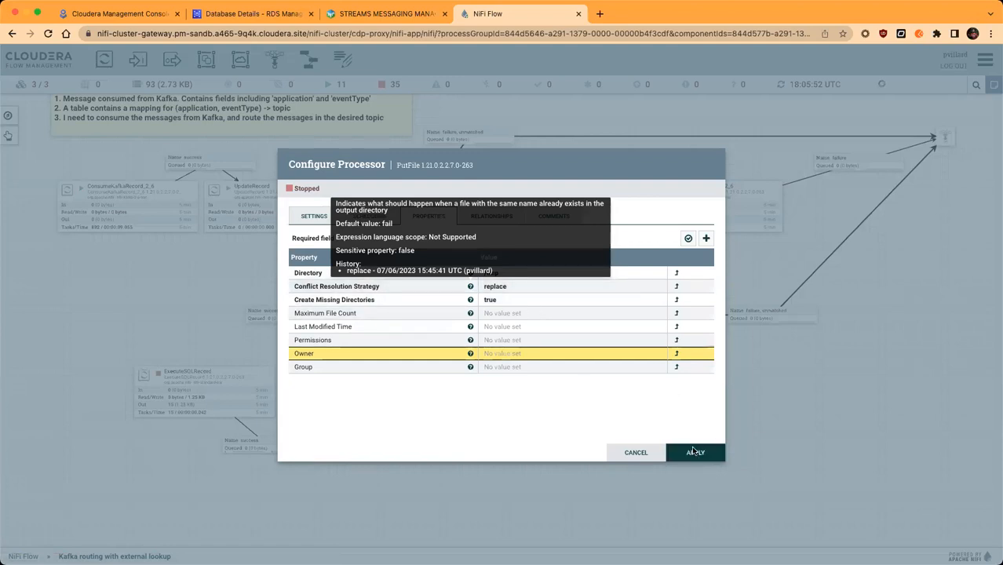
Inspect the ExecuteSQLRecord processor's scheduling settings, including its run schedule
double_click(238, 398)
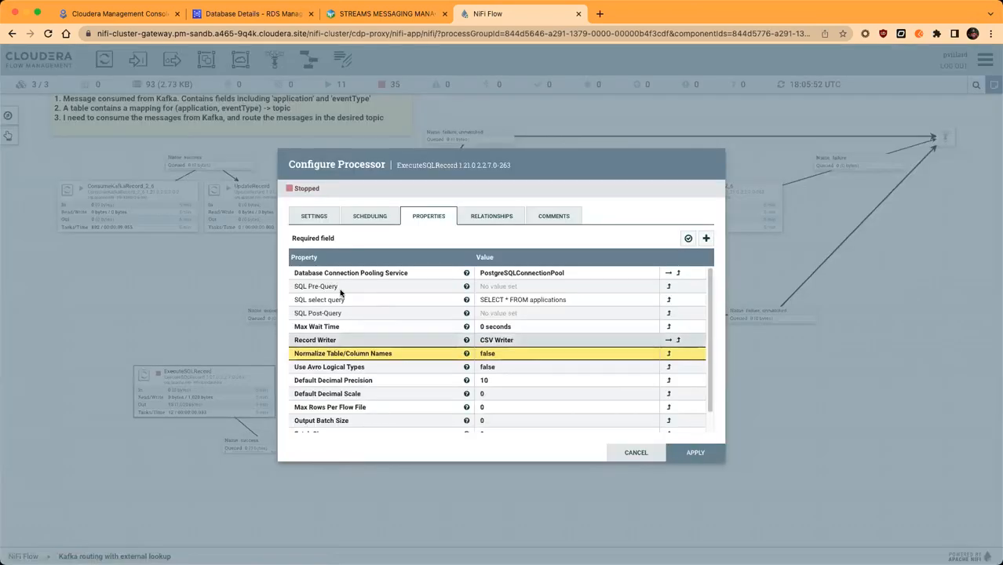
click(317, 217)
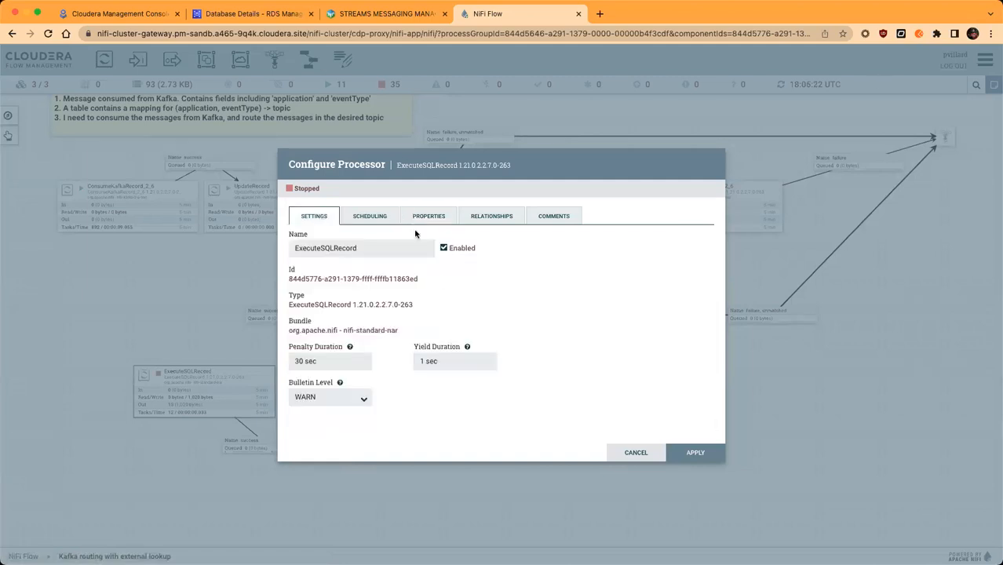
click(388, 221)
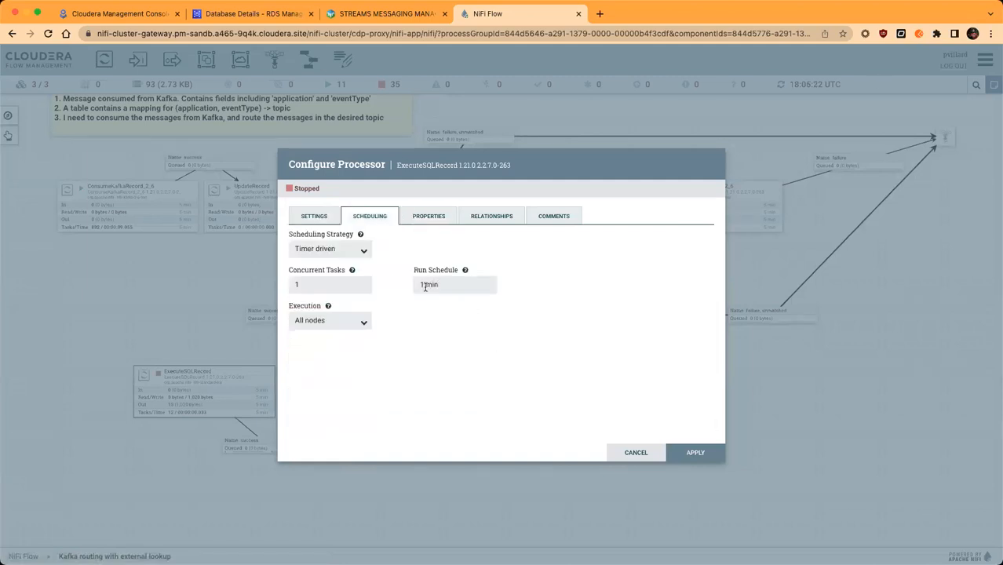
click(689, 455)
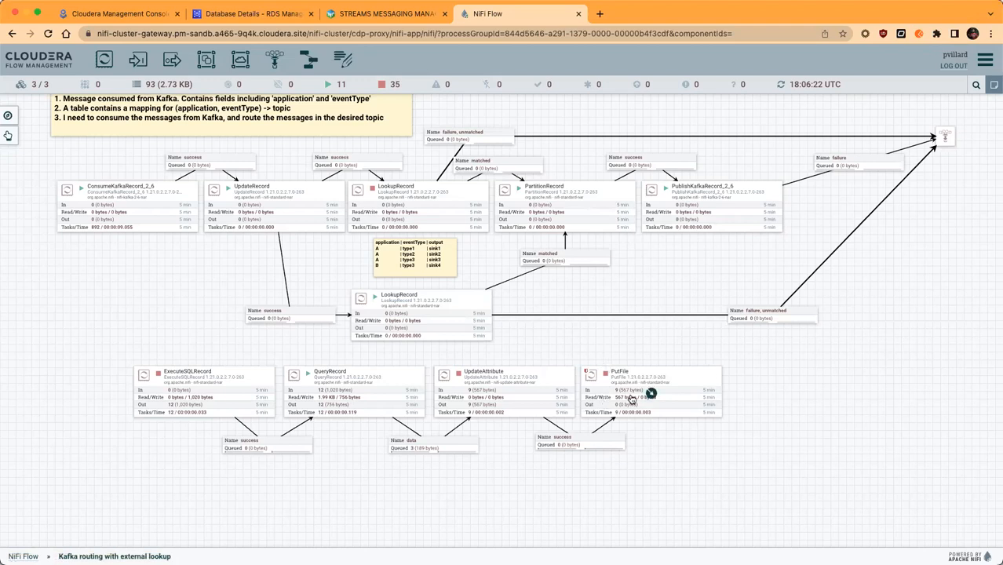
Start the ExecuteSQLRecord, UpdateAttribute and PutFile processors in the database-to-file flow
right_click(203, 390)
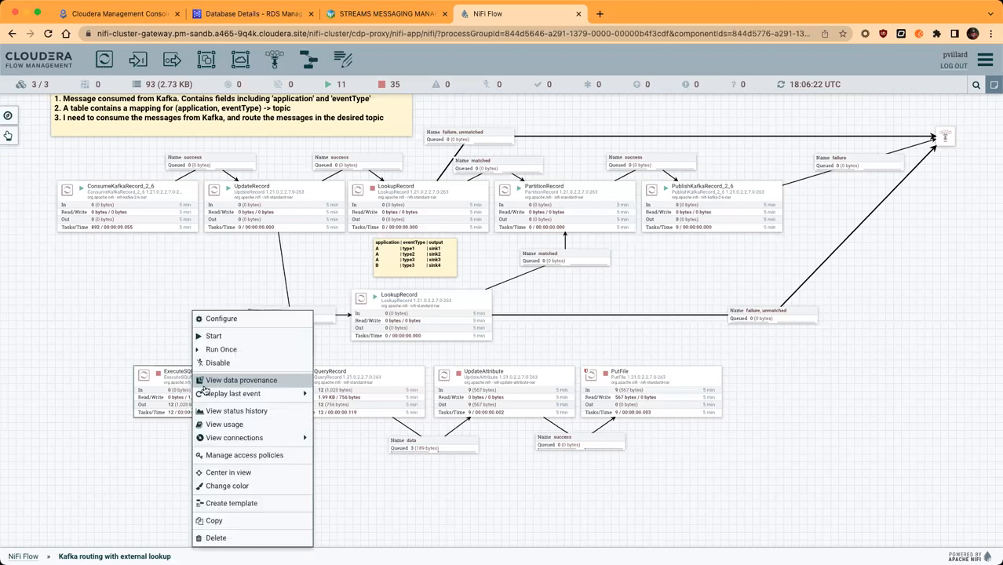
click(254, 336)
right_click(477, 385)
click(502, 336)
right_click(608, 370)
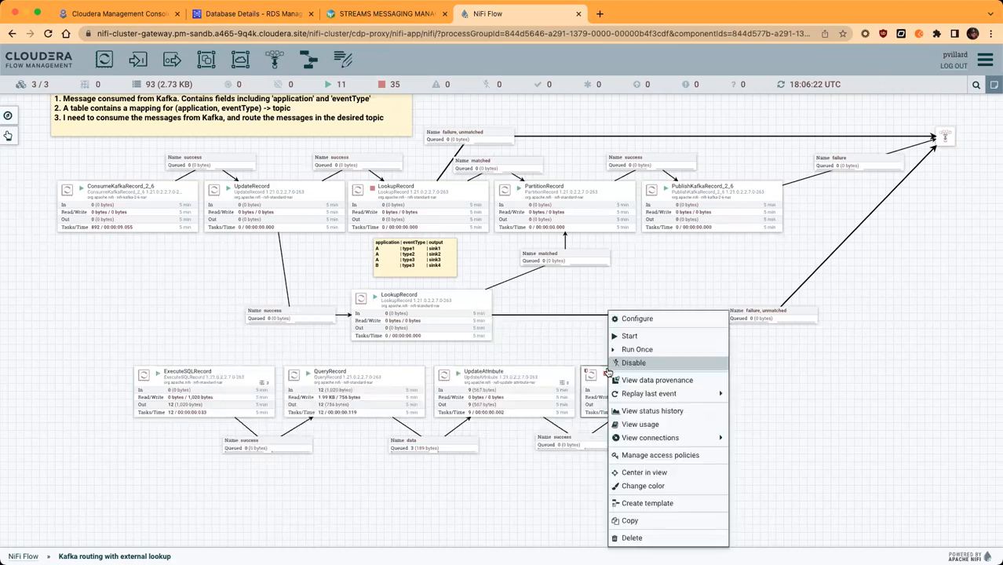
click(629, 336)
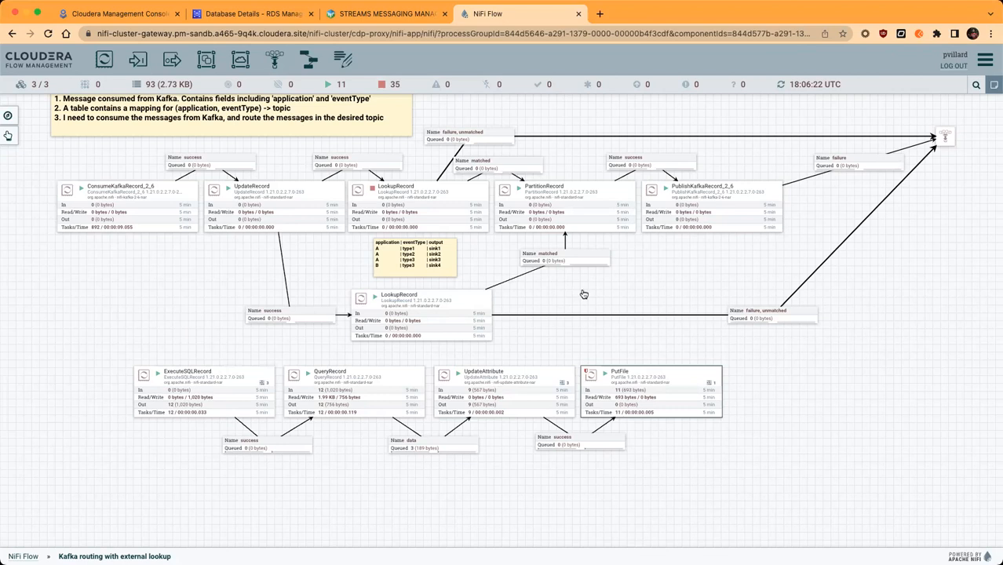
click(747, 438)
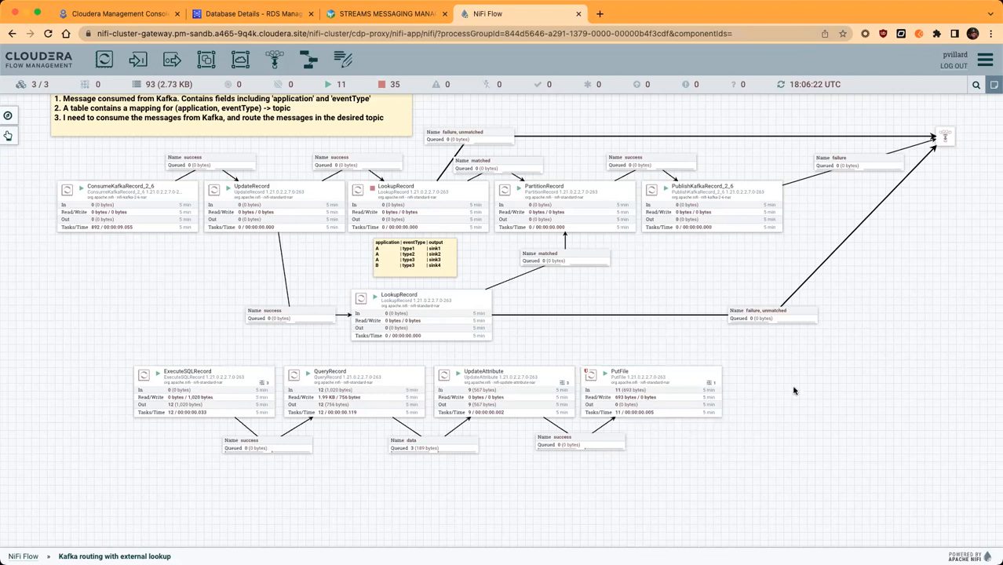
Stop the UpdateRecord processor that follows ConsumeKafkaRecord_2_6 in the Kafka routing flow
drag(795, 390, 866, 444)
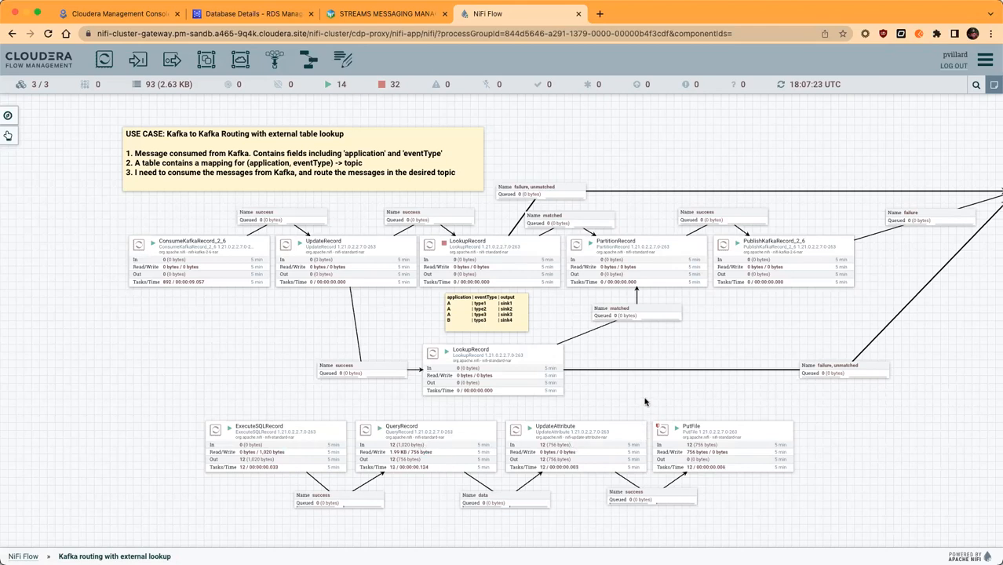
drag(644, 402, 617, 405)
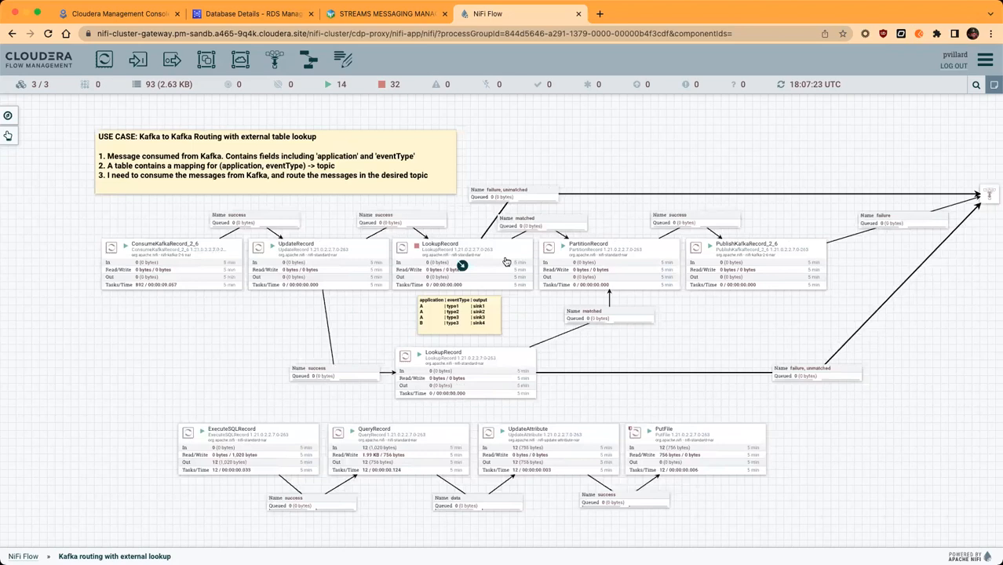
mouse_move(194, 341)
mouse_down()
mouse_move(145, 334)
mouse_move(195, 355)
mouse_up()
right_click(267, 271)
click(291, 291)
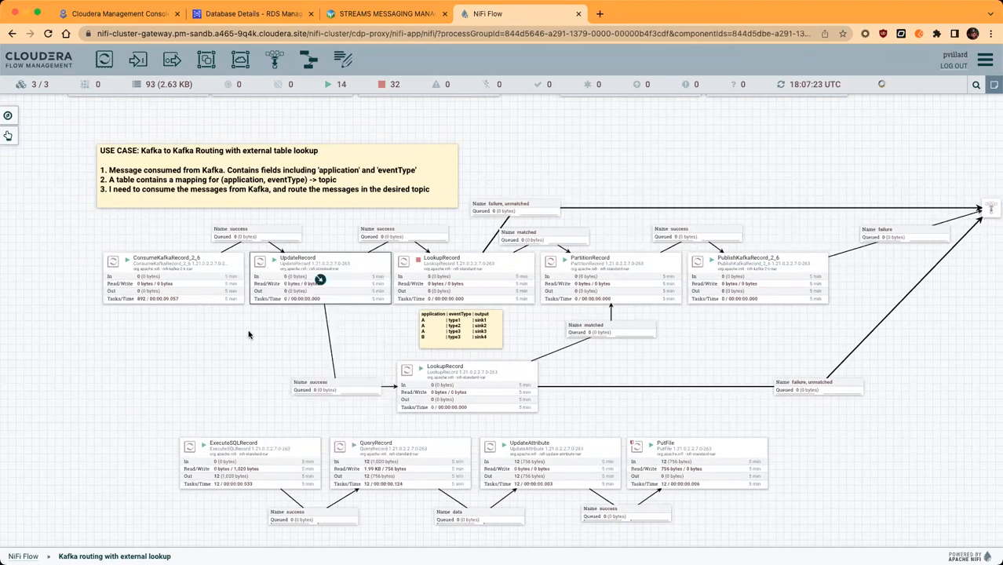
Run the GenerateFlowFile processor feeding MergeRecord once and refresh the canvas
drag(254, 388, 314, 535)
right_click(234, 219)
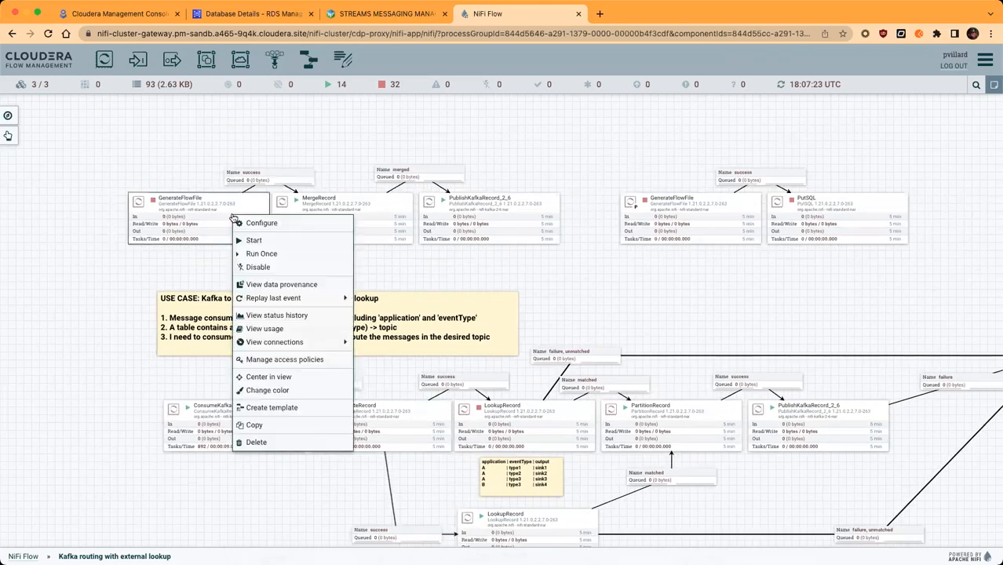
click(264, 253)
right_click(268, 256)
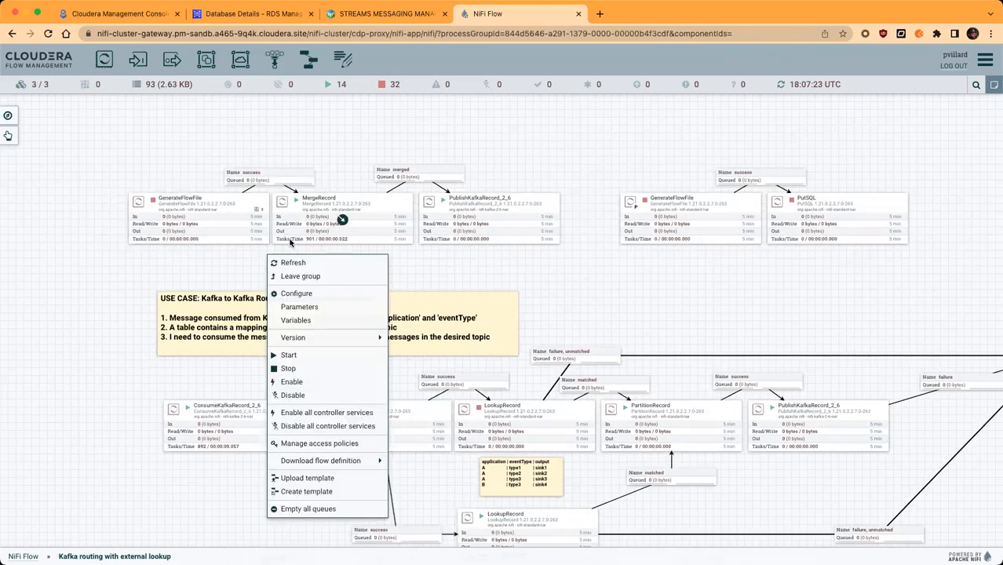
click(290, 262)
drag(272, 366, 189, 263)
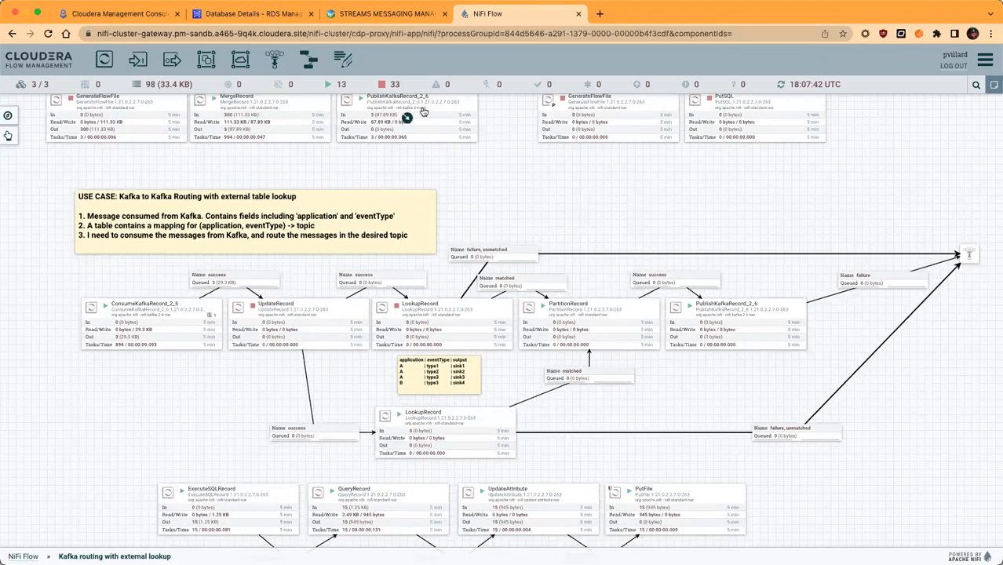
List the flowfiles queued between ConsumeKafkaRecord_2_6 and UpdateRecord and view the first one's content as formatted JSON
drag(291, 262, 253, 206)
right_click(219, 239)
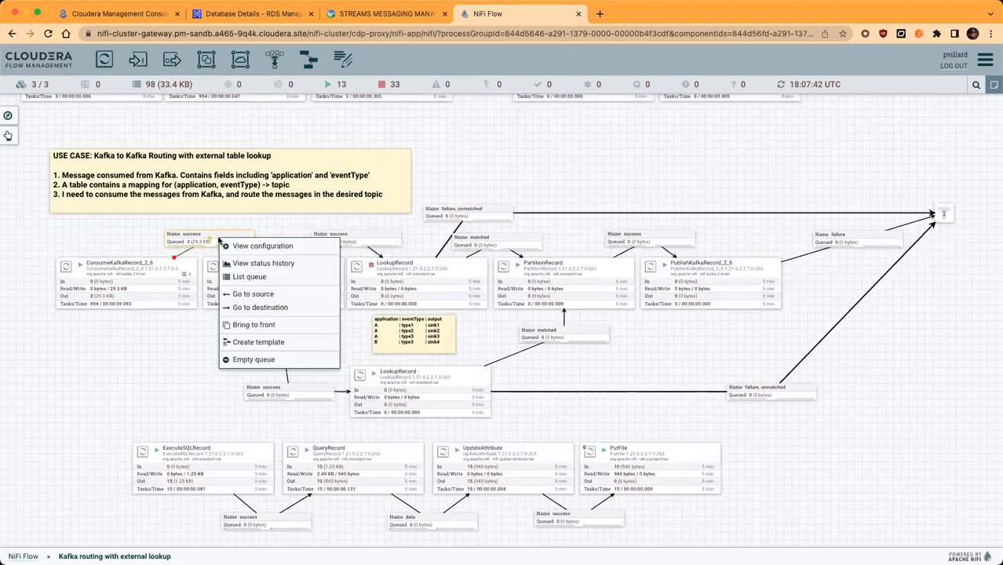
click(286, 281)
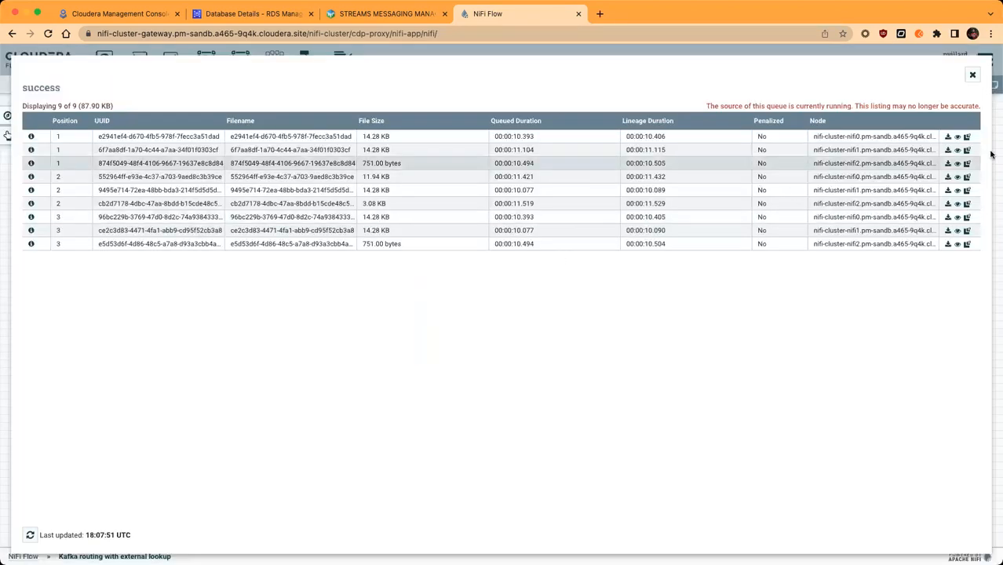
click(957, 137)
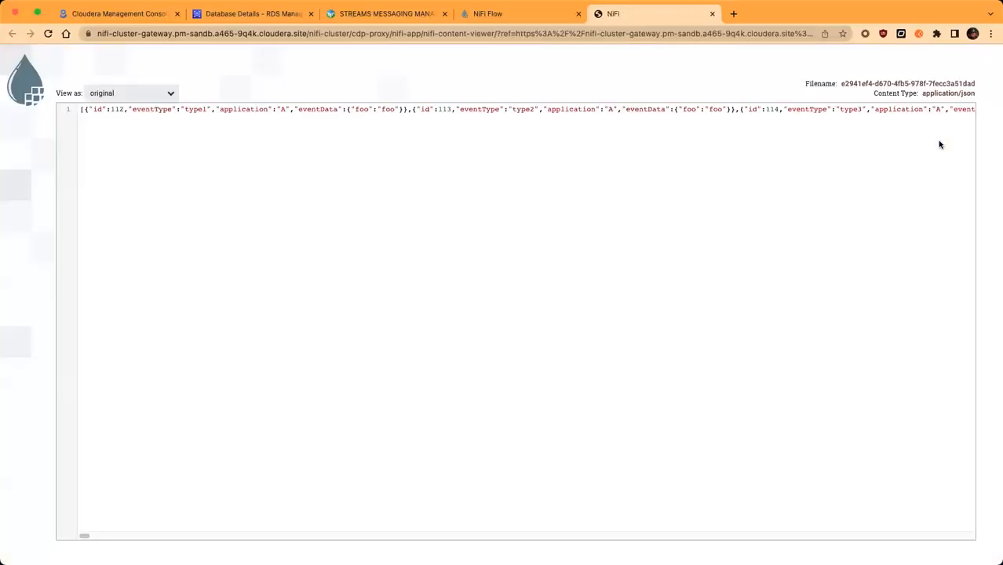
click(145, 96)
click(142, 129)
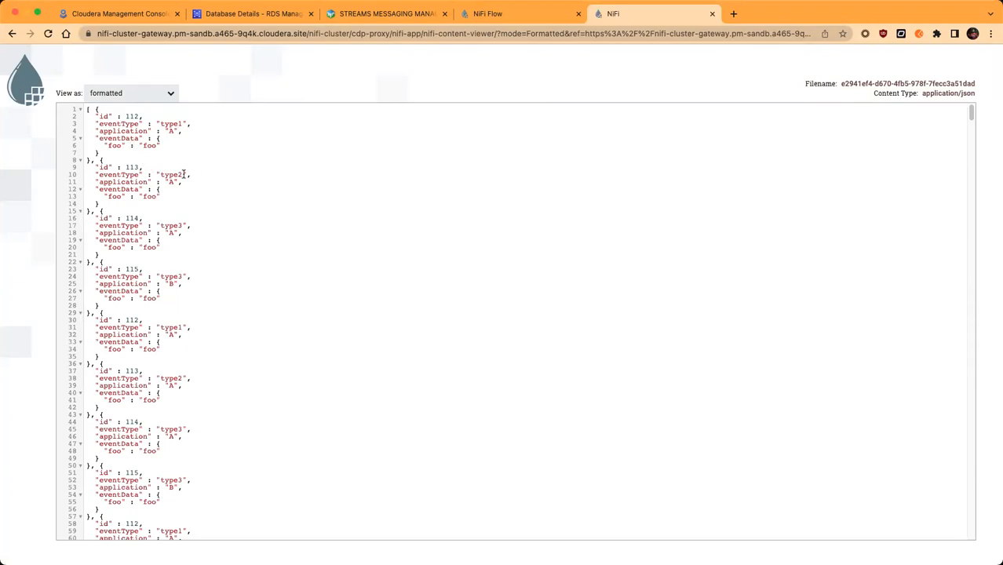
click(712, 15)
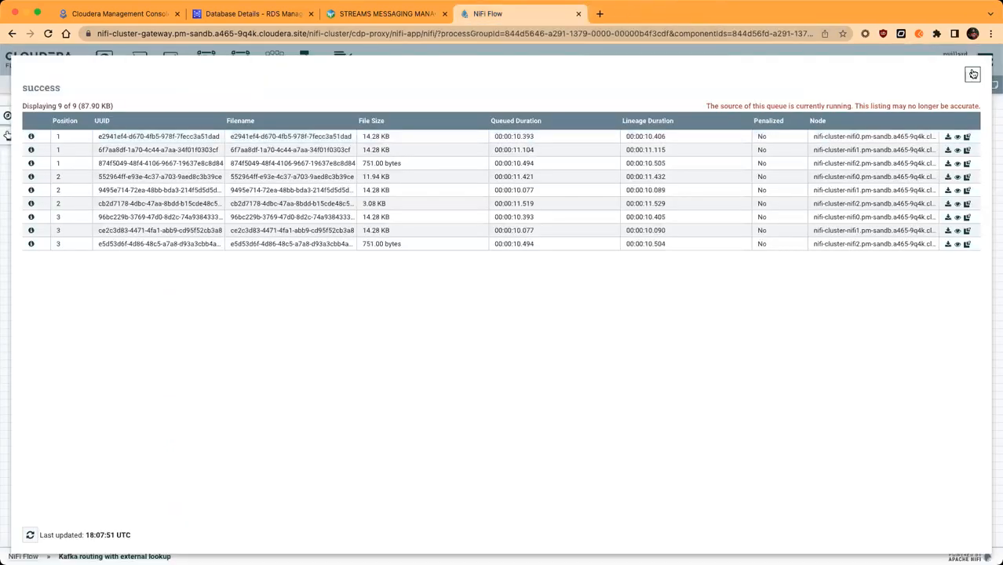
click(974, 73)
Inspect the UpdateRecord processor's properties, including the record path expression for the /lookup field
scroll(197, 307, down, 3)
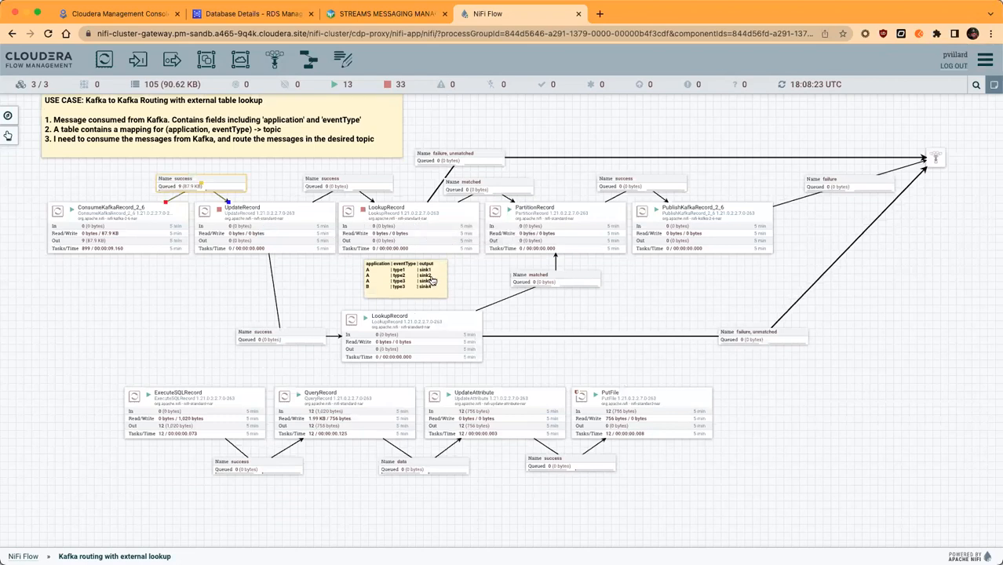
double_click(264, 229)
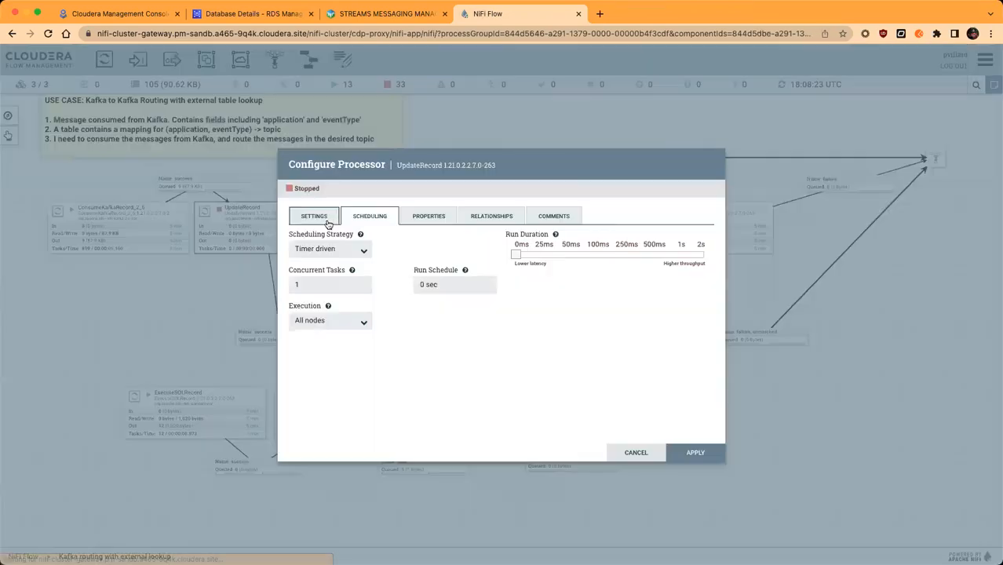
click(427, 215)
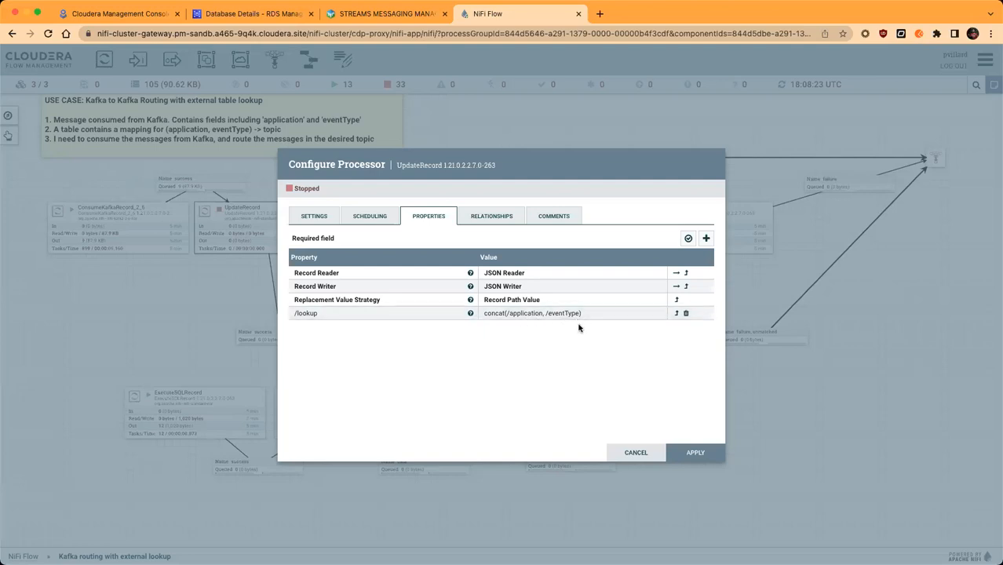
click(688, 451)
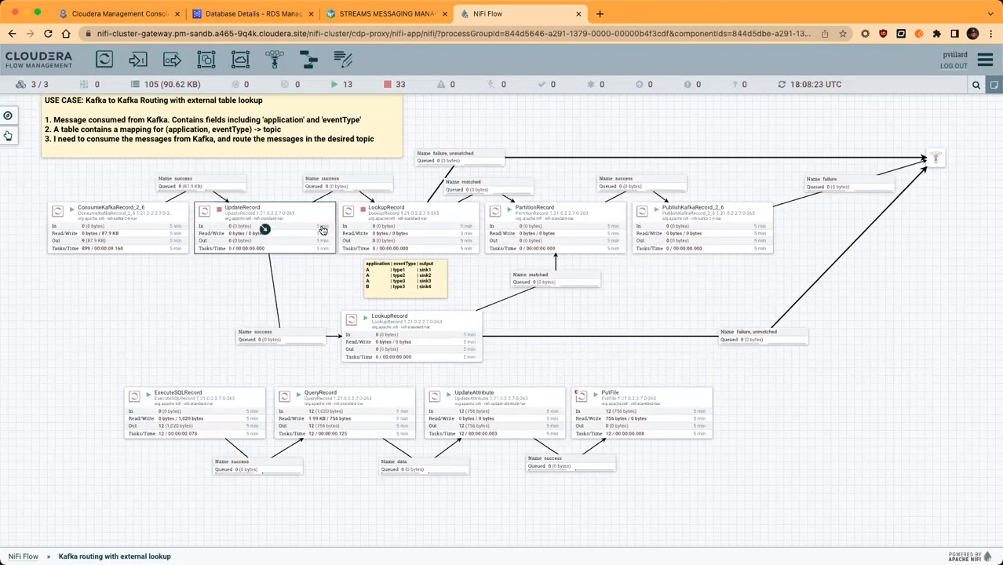
Start the UpdateRecord processor in the Kafka routing flow and refresh the canvas
right_click(321, 229)
click(358, 251)
right_click(325, 177)
click(335, 189)
List the queue between UpdateRecord and LookupRecord and examine the lookup field in the first flowfile's formatted content
right_click(334, 189)
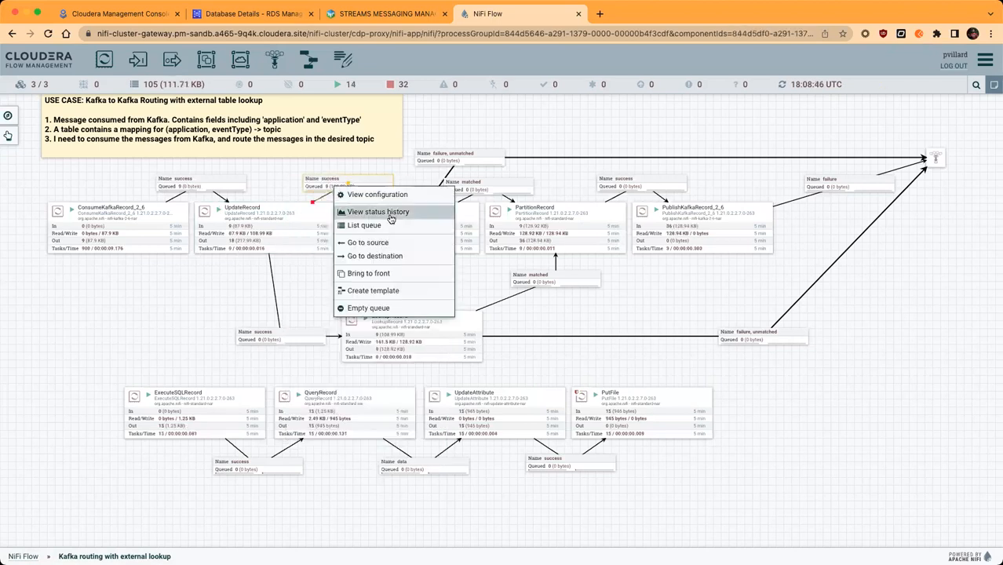
click(392, 225)
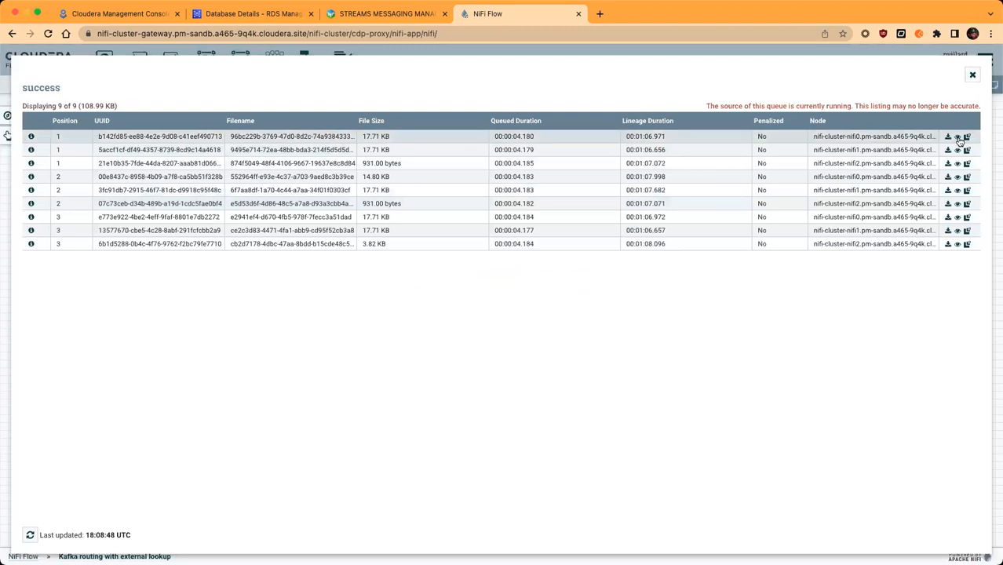
click(958, 139)
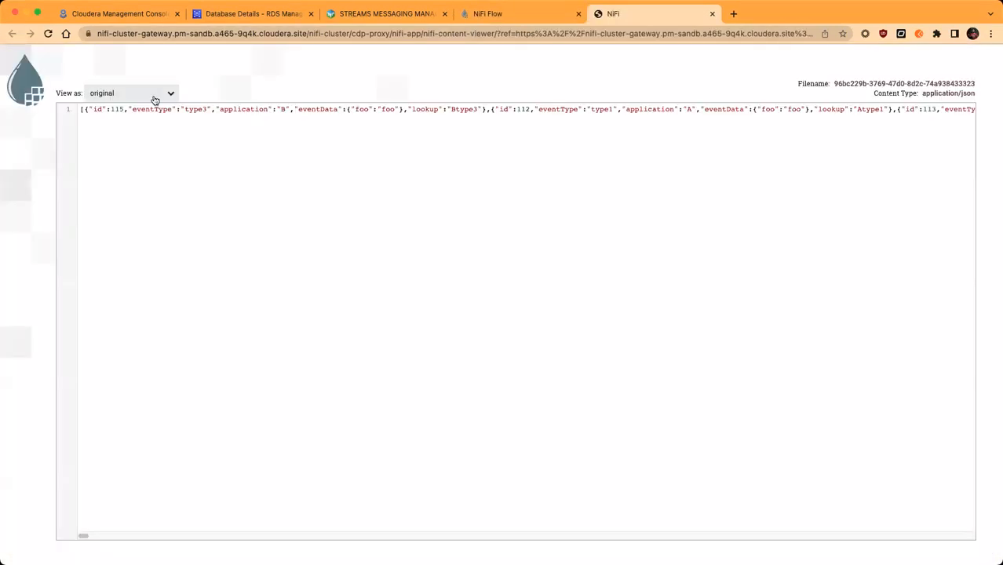
click(152, 95)
click(157, 132)
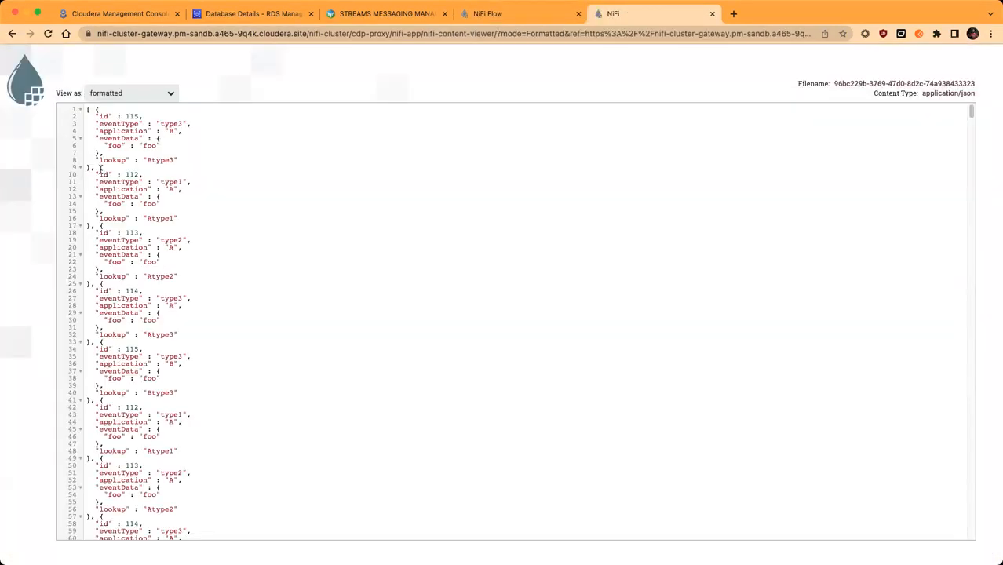
drag(95, 160, 184, 163)
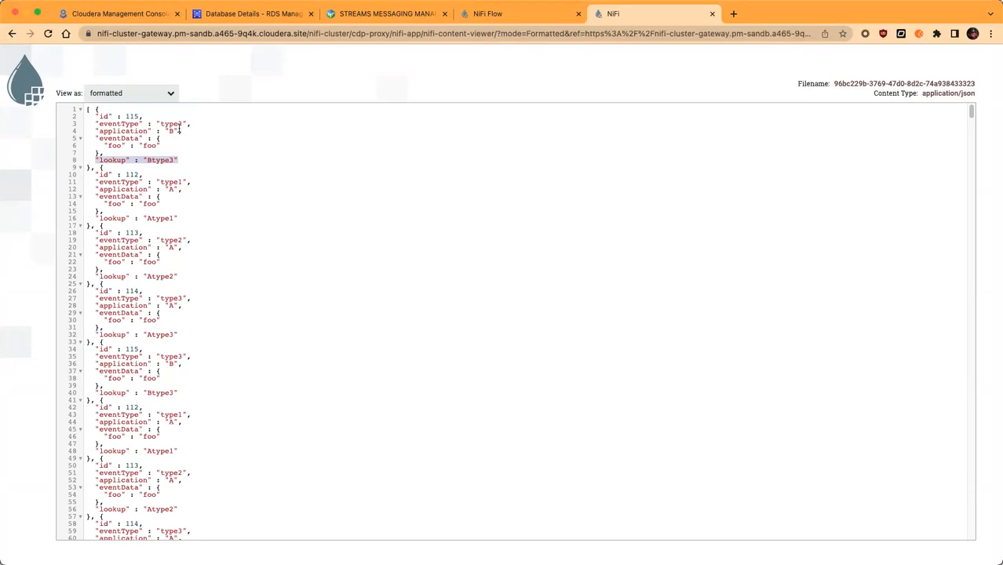
click(712, 13)
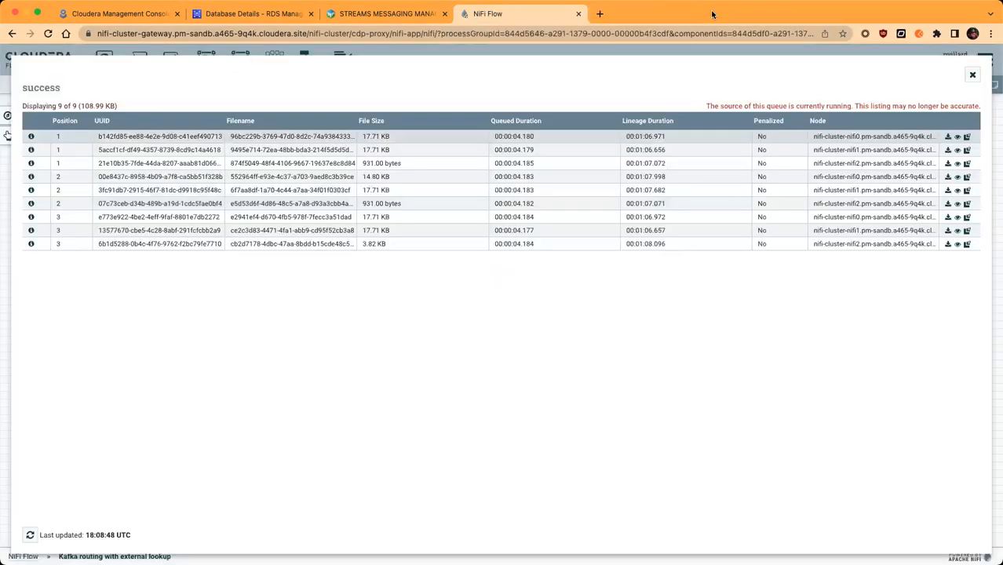
click(973, 75)
Inspect the stopped LookupRecord processor's properties and the configuration of its CSVRecordLookupService controller service
double_click(397, 222)
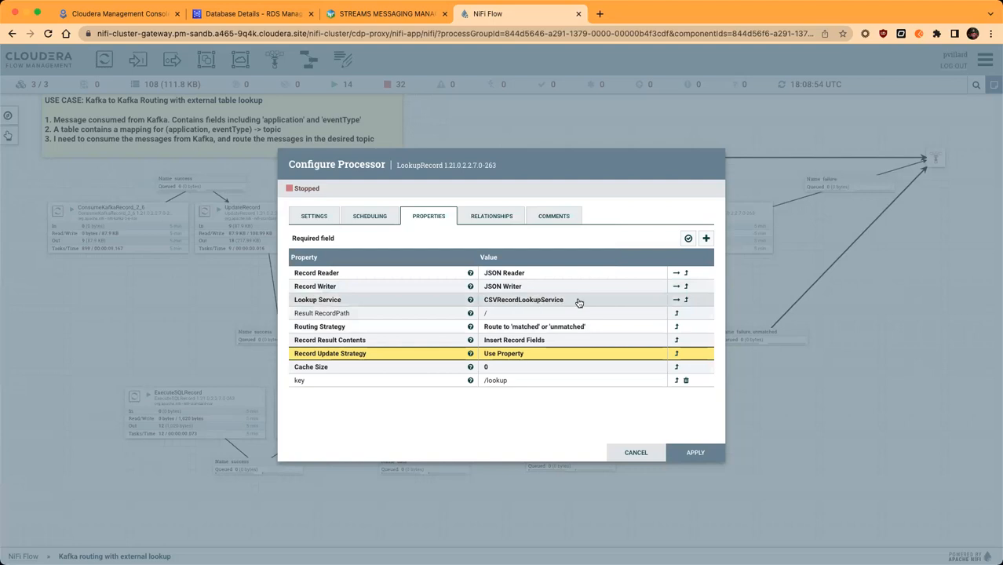
click(675, 300)
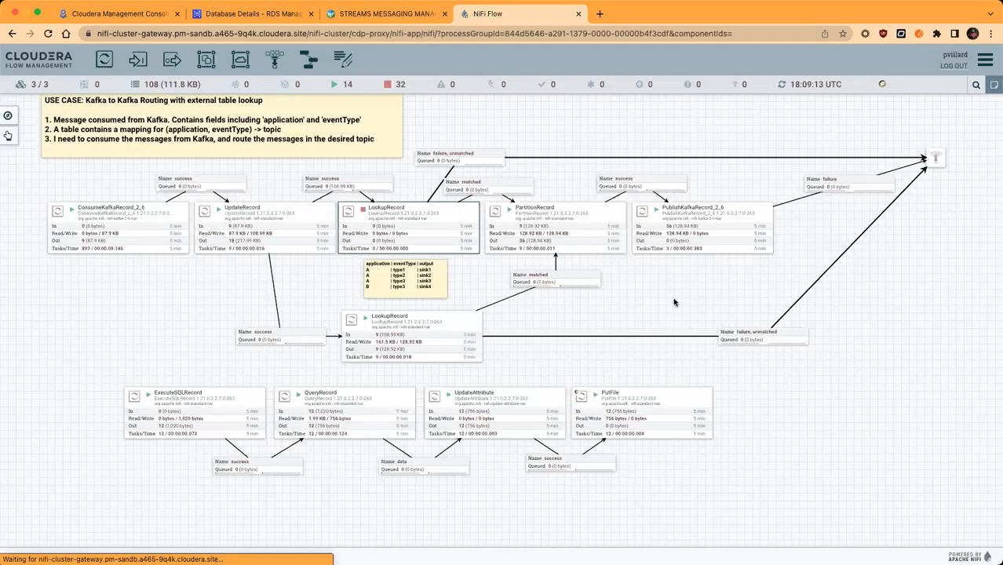
click(926, 227)
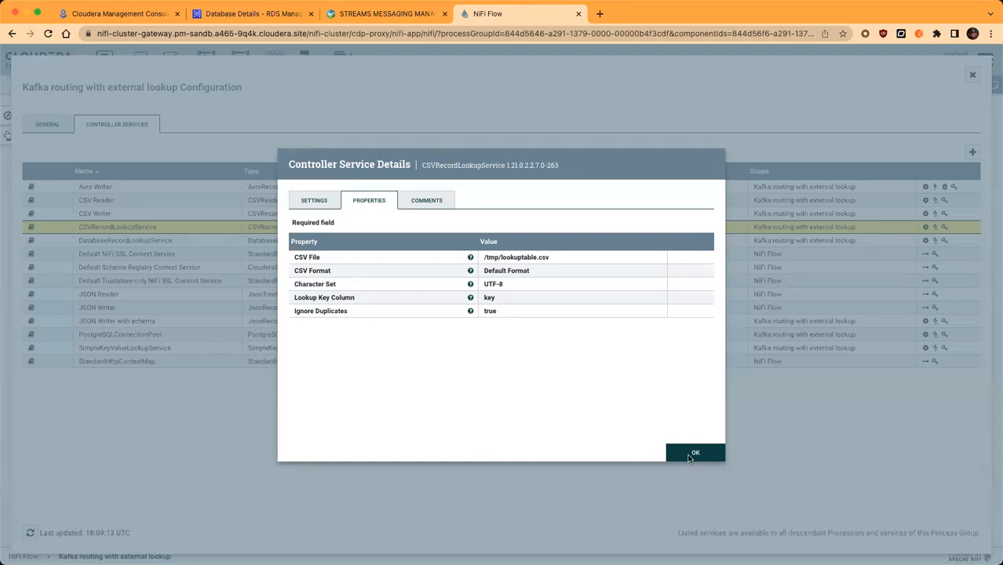
click(691, 453)
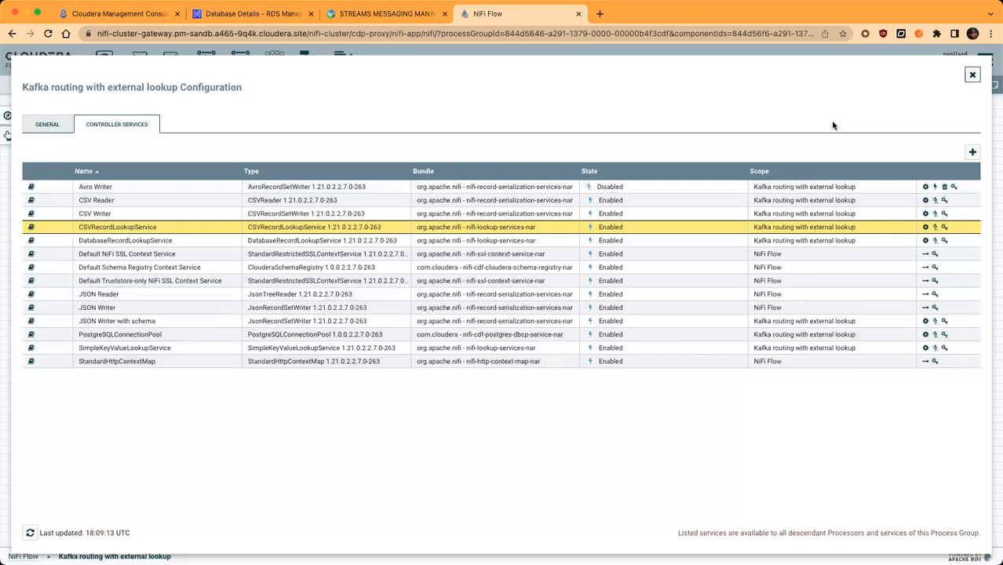
click(973, 75)
double_click(433, 219)
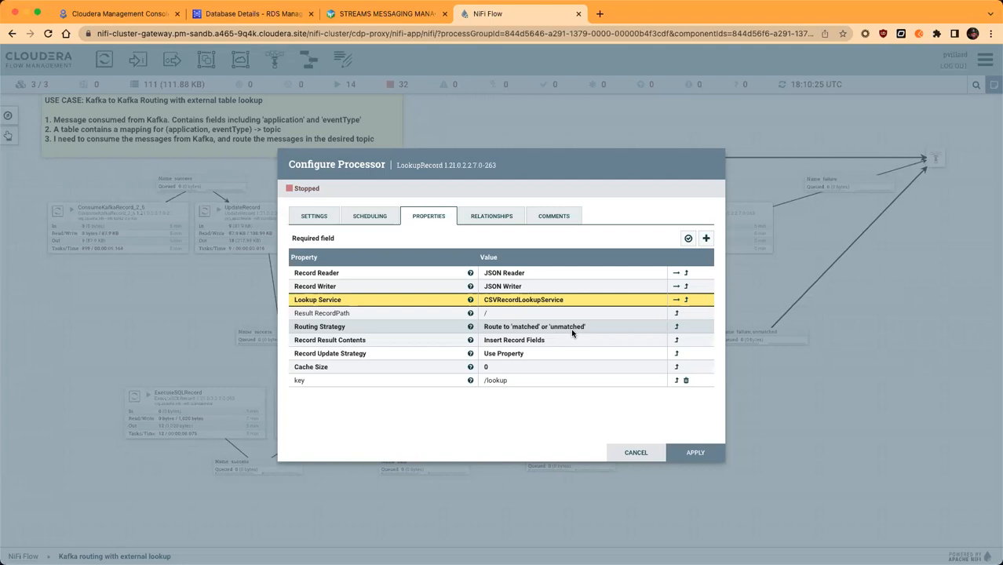
click(701, 452)
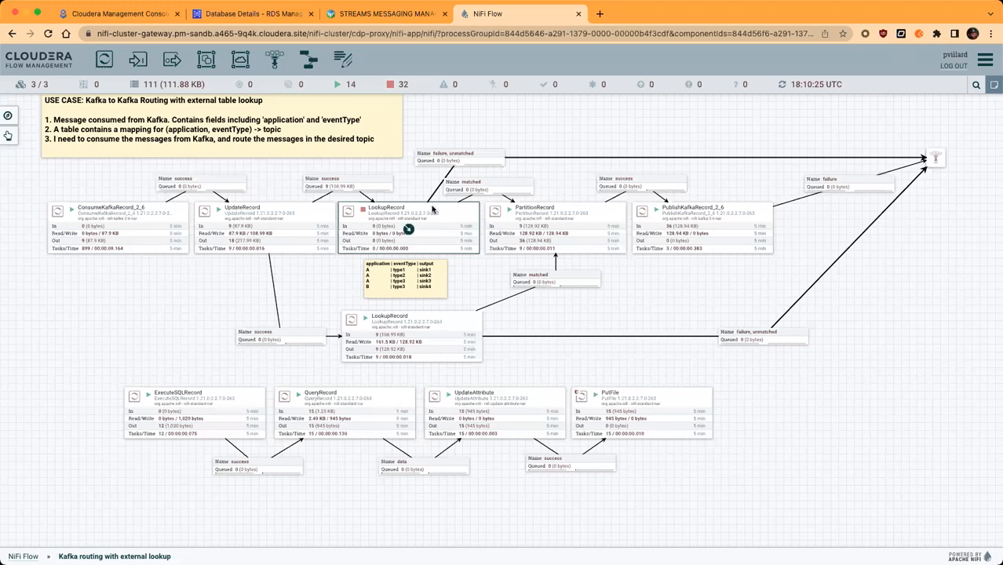
Stop the PartitionRecord processor in the Kafka routing flow
drag(406, 183, 436, 197)
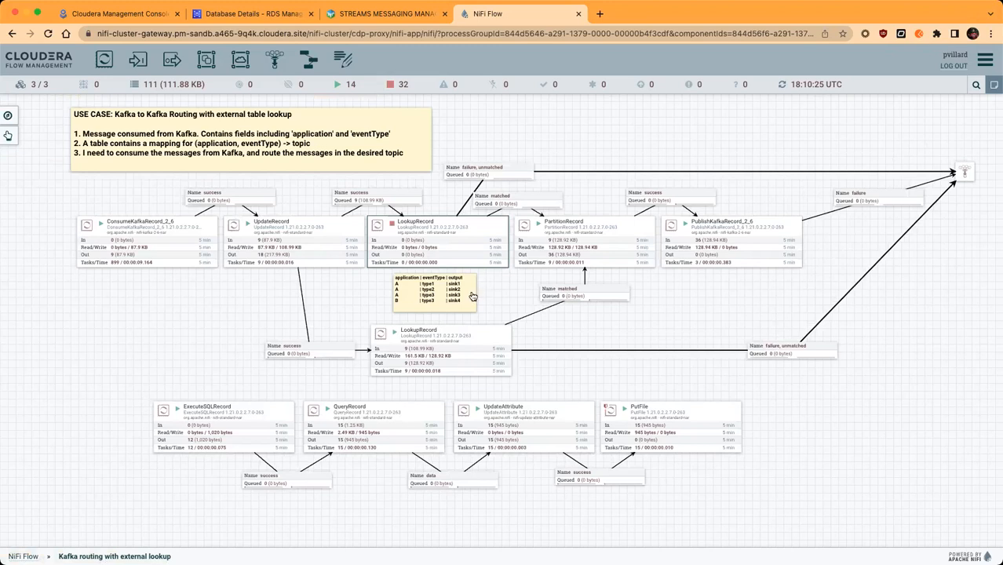
drag(510, 292, 483, 291)
right_click(540, 256)
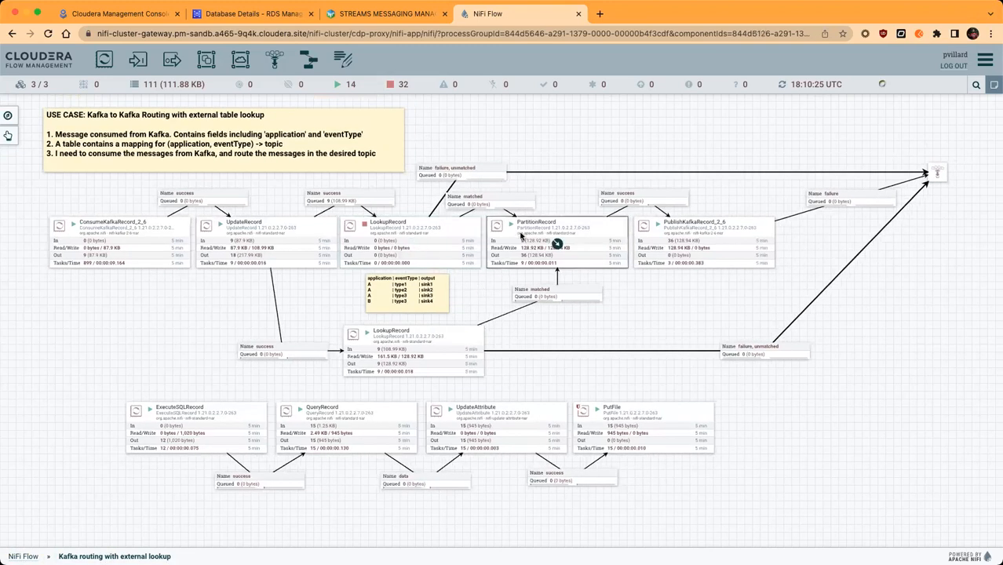
click(540, 258)
Start the stopped LookupRecord processor that feeds PartitionRecord and refresh the canvas
right_click(480, 244)
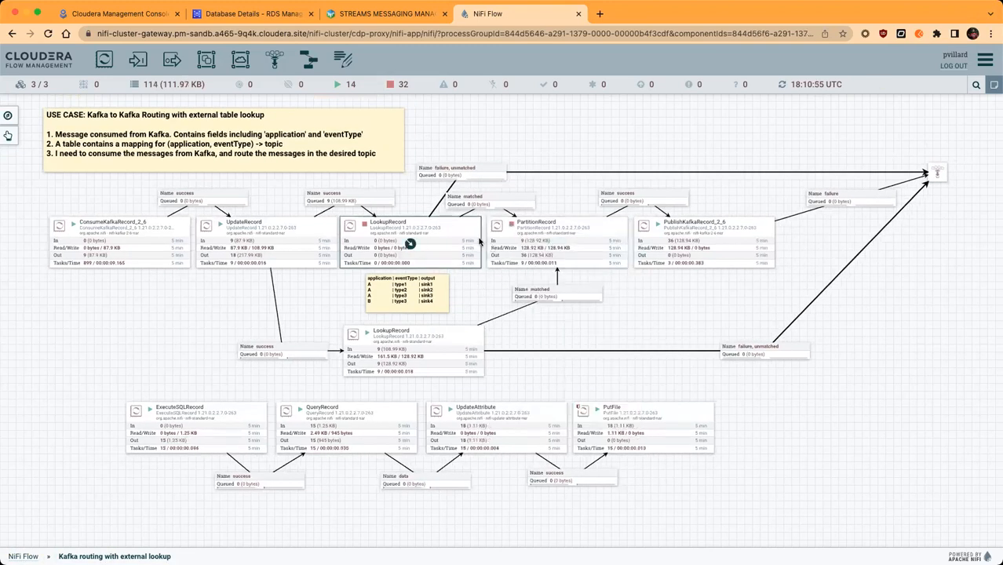
click(504, 265)
right_click(555, 209)
click(564, 213)
List the matched queue after the upper LookupRecord and examine the output field in the first flowfile's formatted content
right_click(500, 205)
click(553, 240)
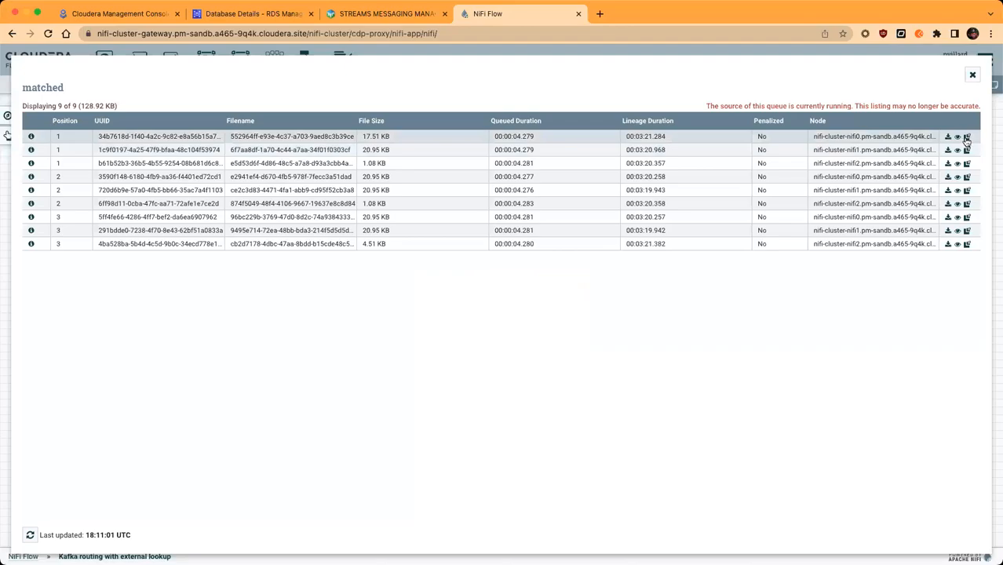
click(958, 137)
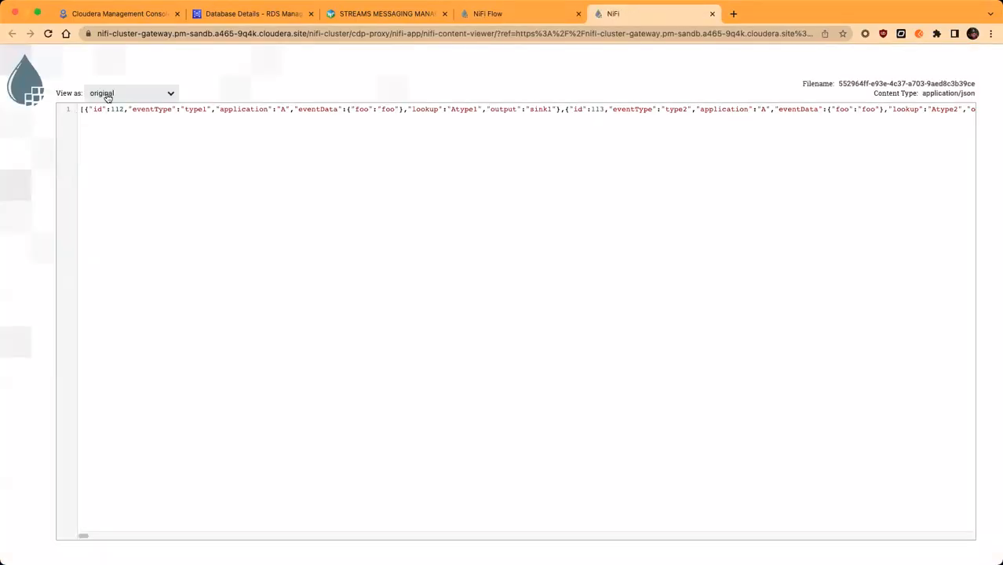
click(107, 98)
click(134, 130)
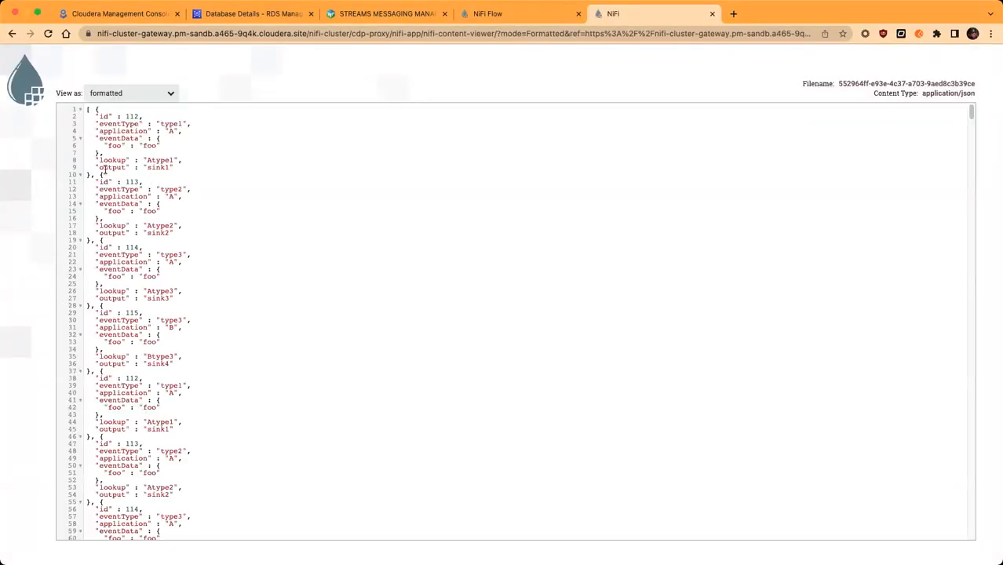
drag(94, 166, 187, 167)
click(187, 167)
click(712, 13)
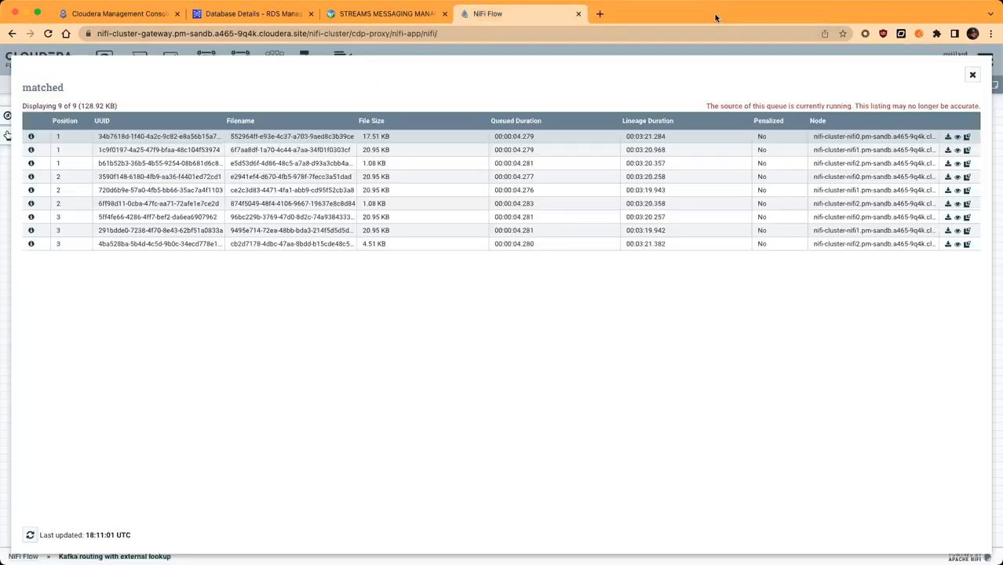
click(972, 75)
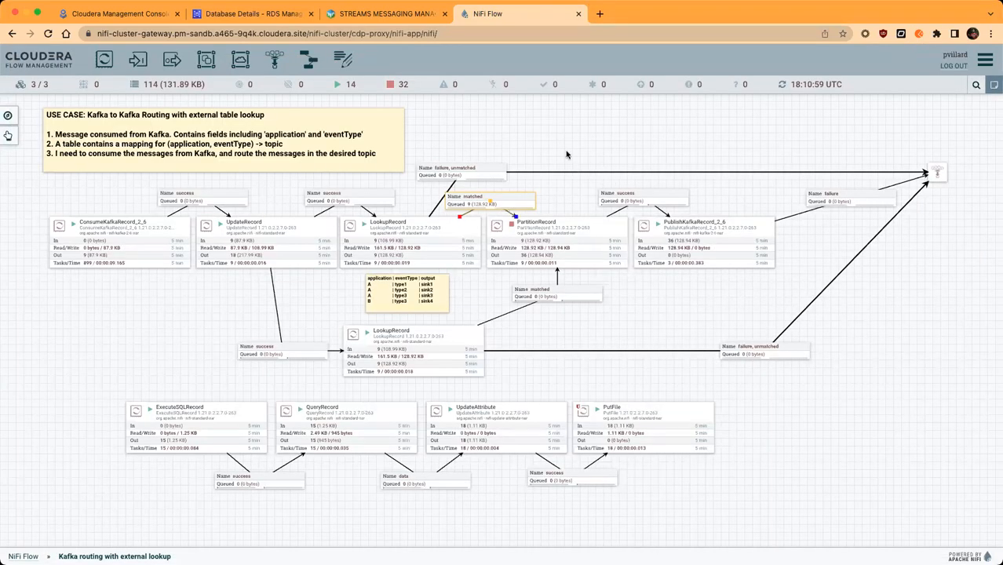
Stop the PublishKafkaRecord_2_6 processor at the end of the Kafka routing flow
drag(549, 147, 599, 155)
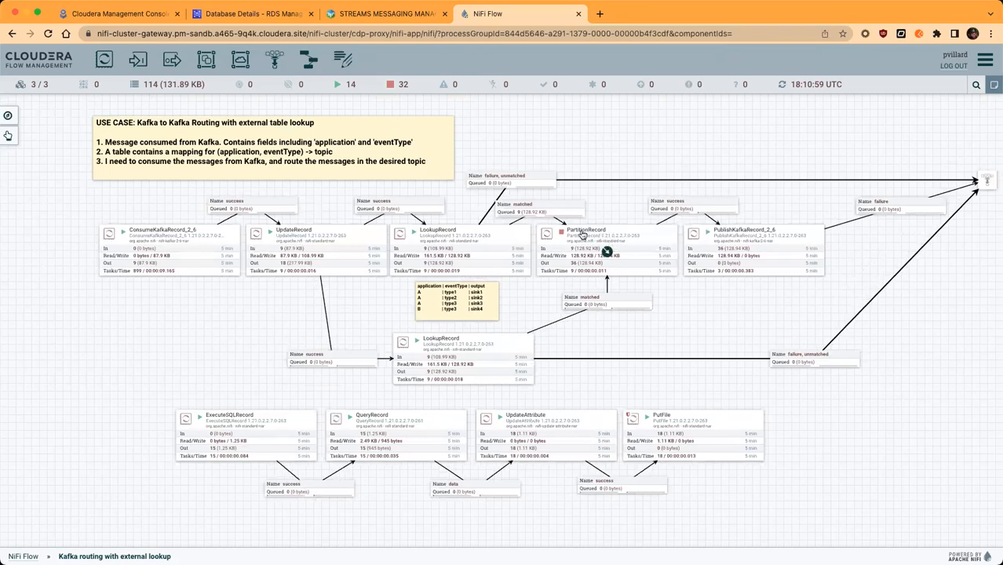
right_click(752, 252)
click(759, 261)
Review the PartitionRecord processor's properties, including its topic property, and start the processor, refreshing the canvas
double_click(665, 246)
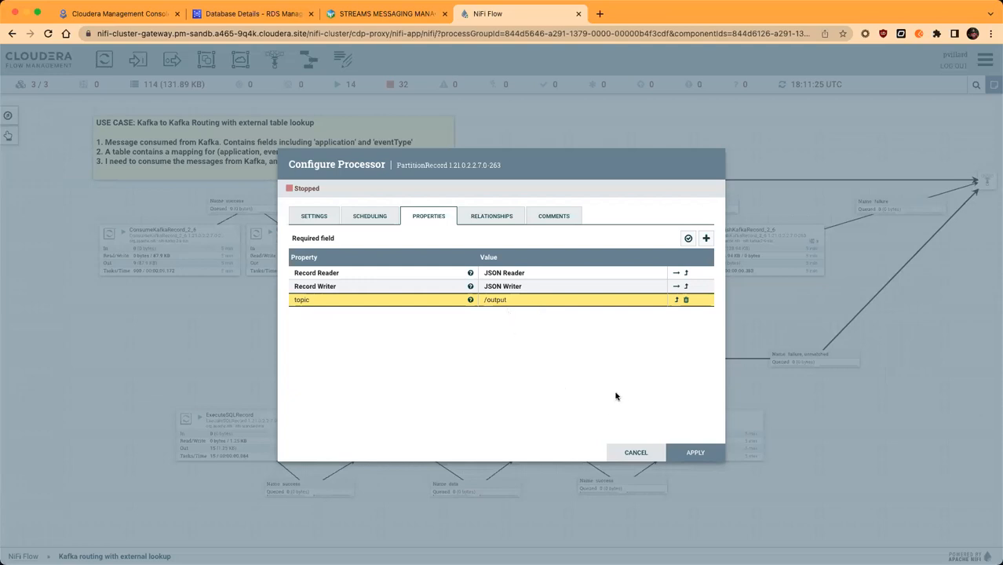
click(696, 444)
right_click(629, 238)
click(652, 264)
right_click(619, 210)
click(628, 217)
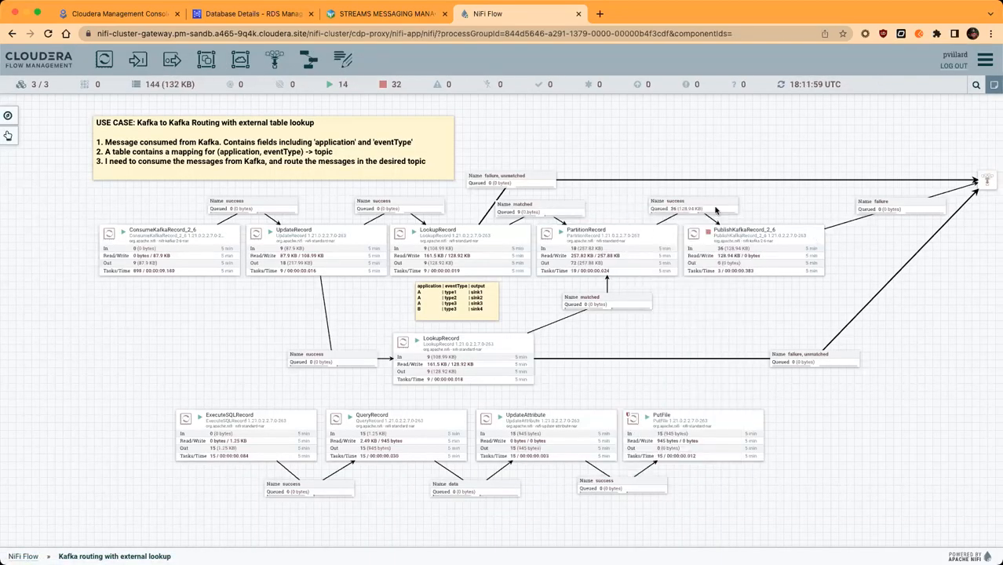
List the queue between PartitionRecord and PublishKafkaRecord_2_6 and examine the output values in a position 2 flowfile's formatted content
right_click(670, 204)
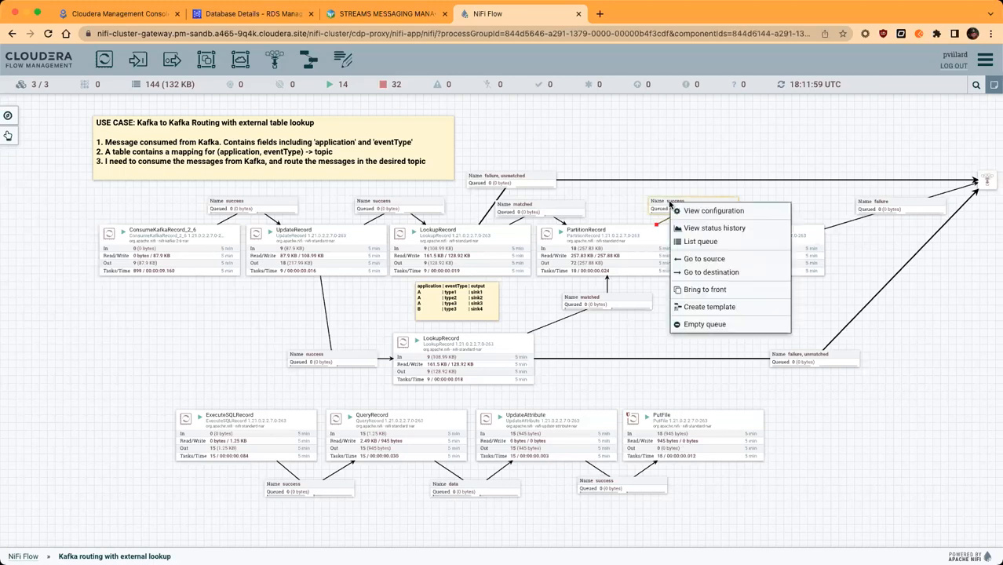
click(700, 241)
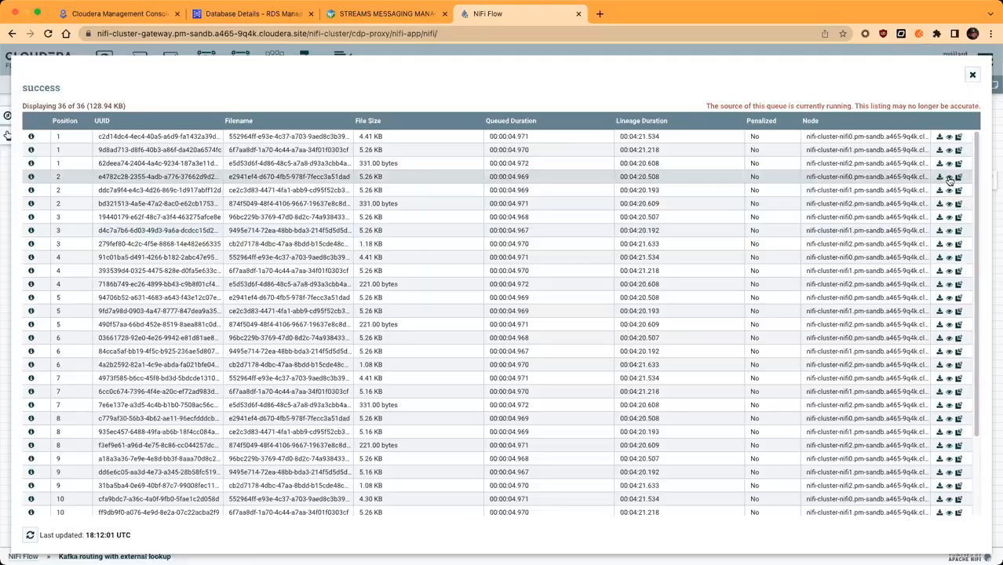
click(948, 177)
click(119, 95)
click(128, 129)
drag(171, 167, 133, 165)
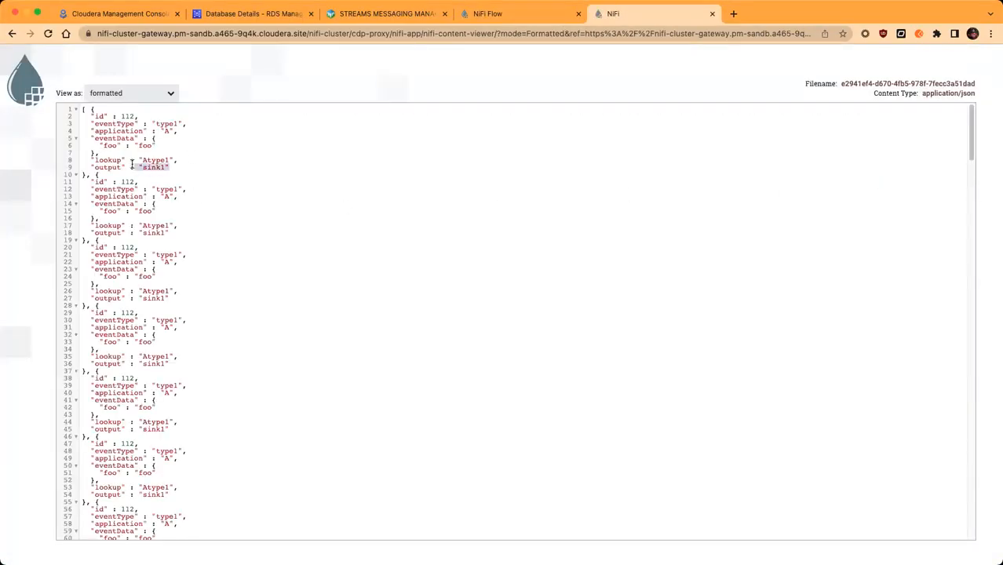
Compare the output values of the next few records in the formatted content, and close the content viewer
drag(170, 232, 138, 233)
drag(171, 298, 94, 299)
drag(171, 363, 137, 363)
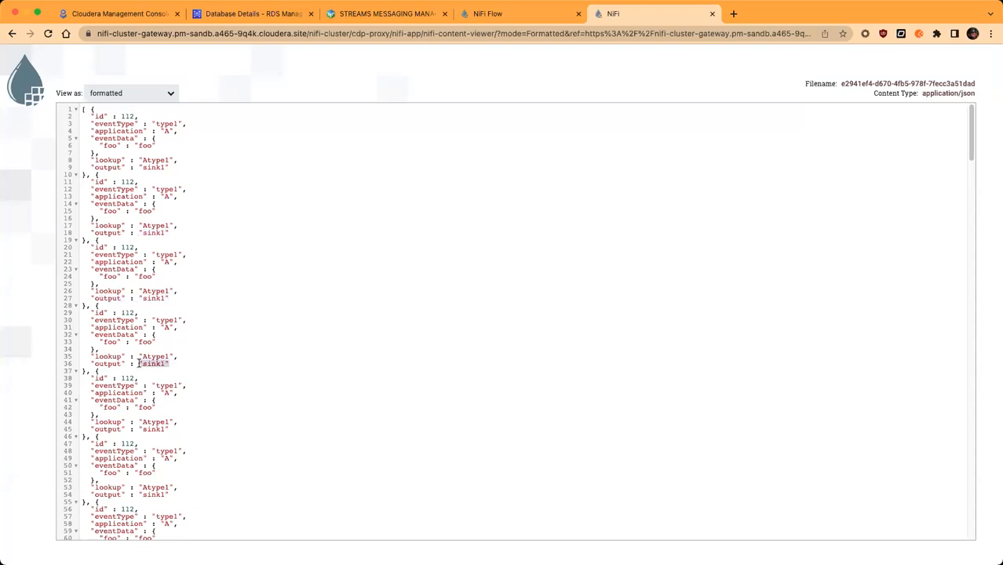
click(713, 13)
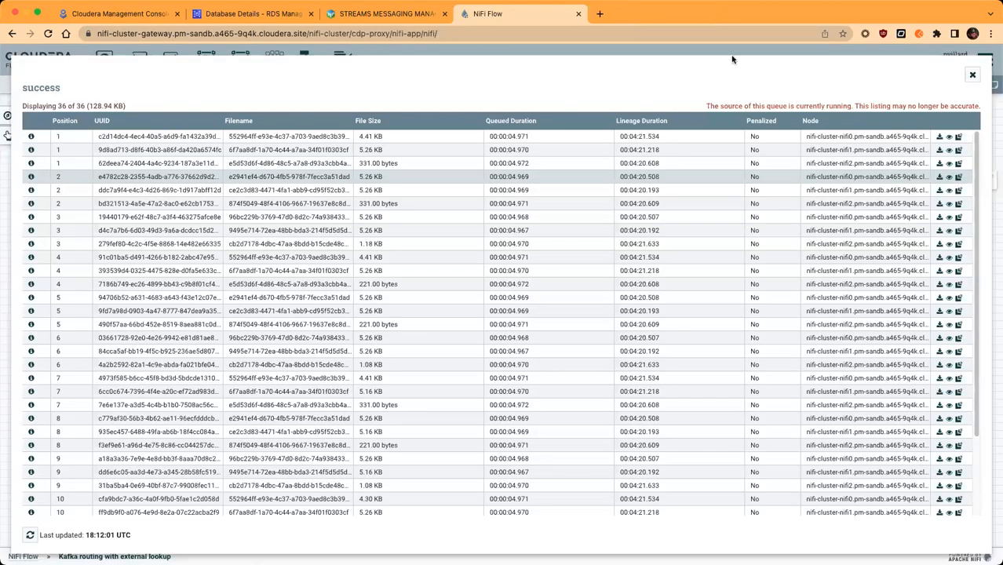
Examine the topic attribute of the viewed position 2 flowfile, and close the queue listing
click(31, 176)
scroll(381, 265, down, 5)
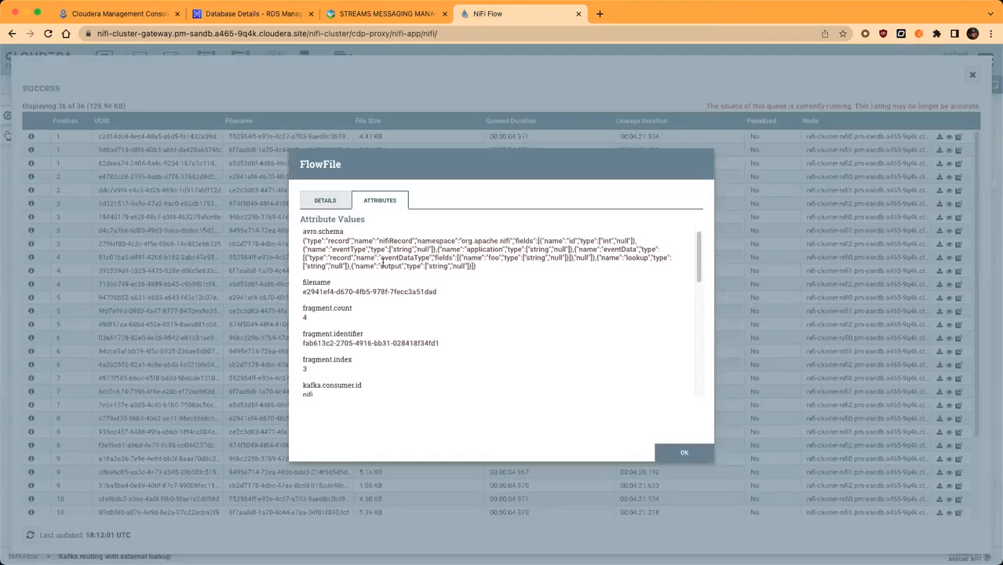
scroll(382, 266, down, 6)
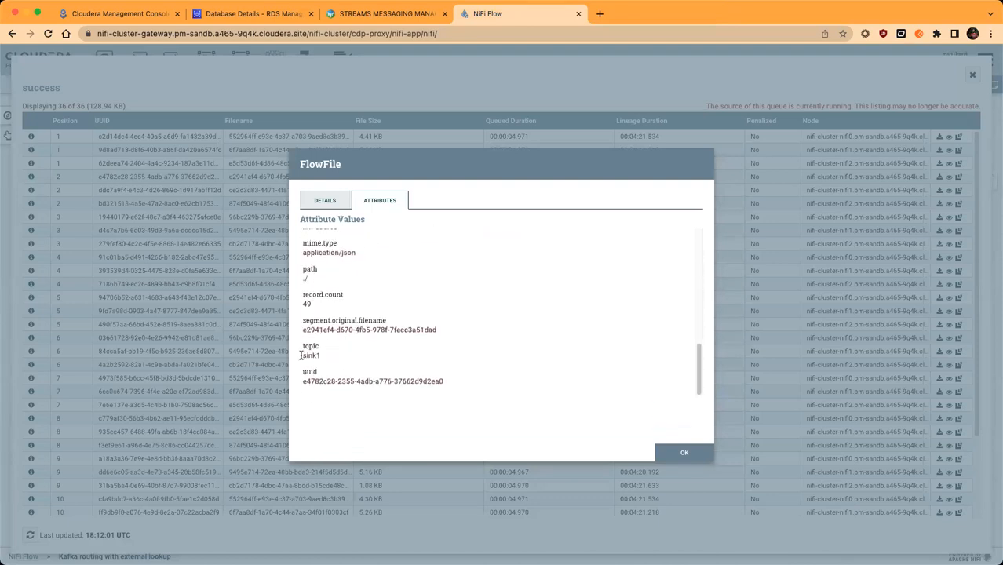
drag(302, 344, 323, 356)
click(685, 453)
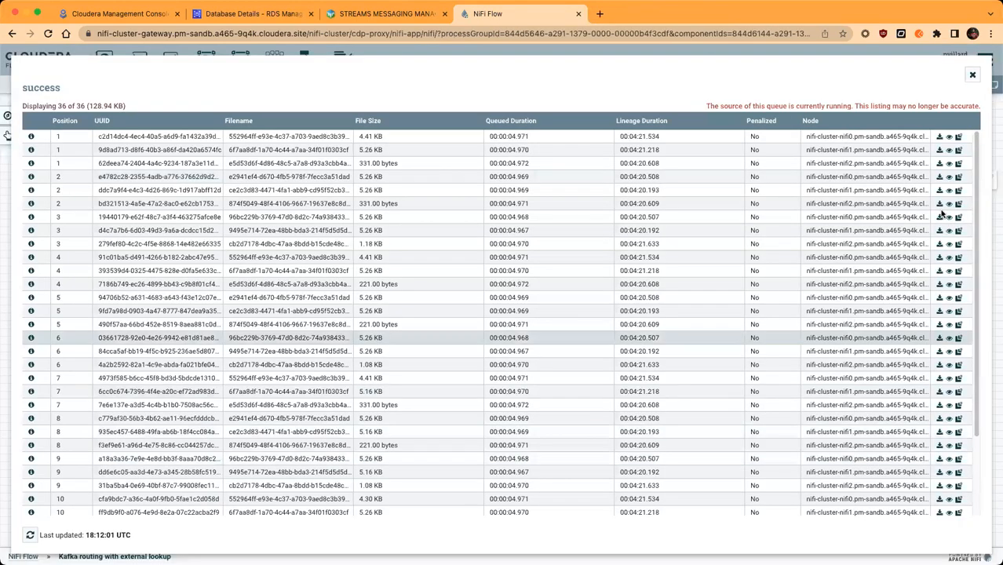
click(973, 75)
Open the JSON Writer with schema service's details from the record writer property of the final PublishKafkaRecord_2_6 processor
double_click(752, 235)
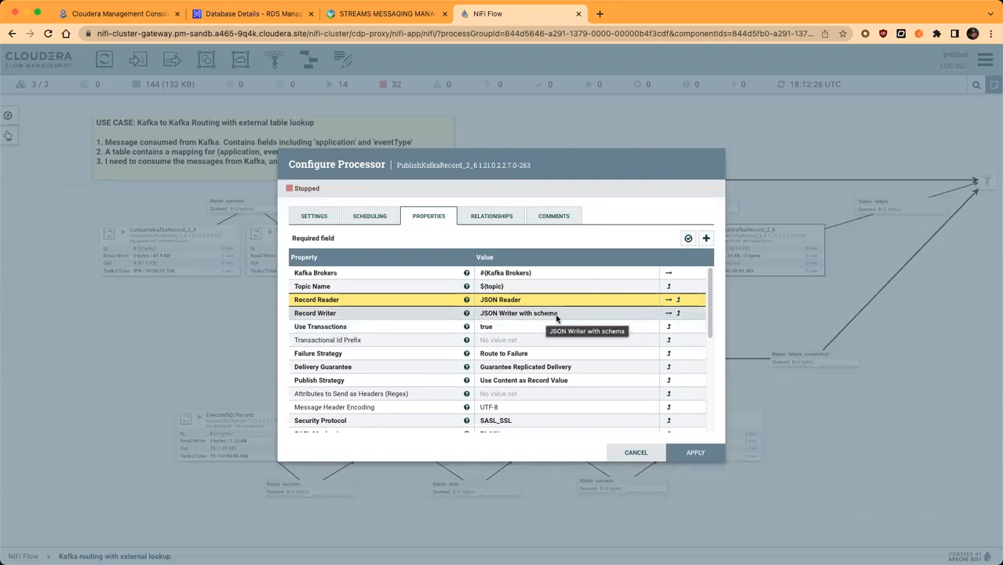
click(668, 314)
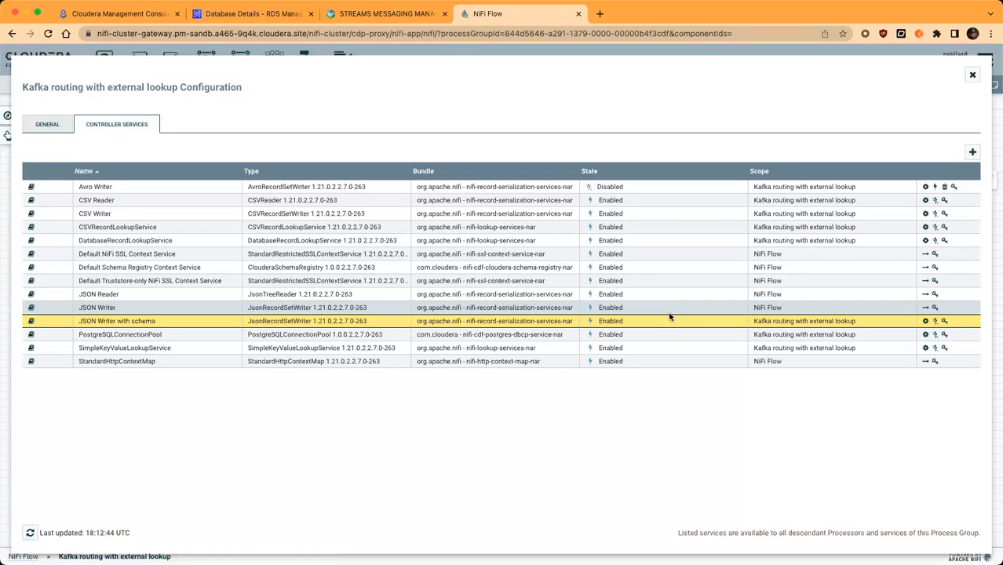
click(927, 322)
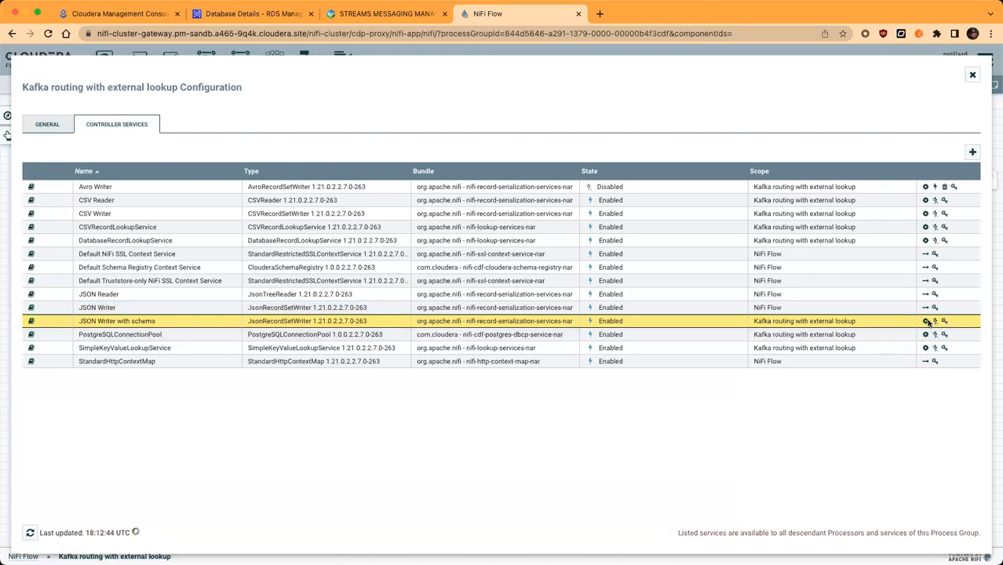
Read through the full Schema Text of the JSON Writer with schema service, and return to the flow canvas
click(511, 297)
drag(521, 281, 434, 149)
drag(555, 210, 746, 531)
scroll(523, 431, down, 1)
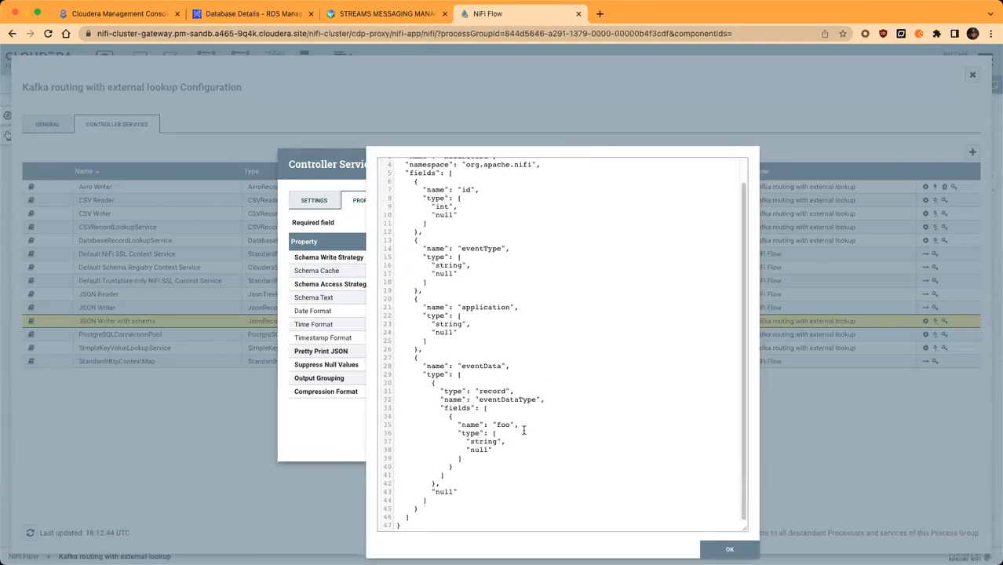
scroll(503, 357, up, 1)
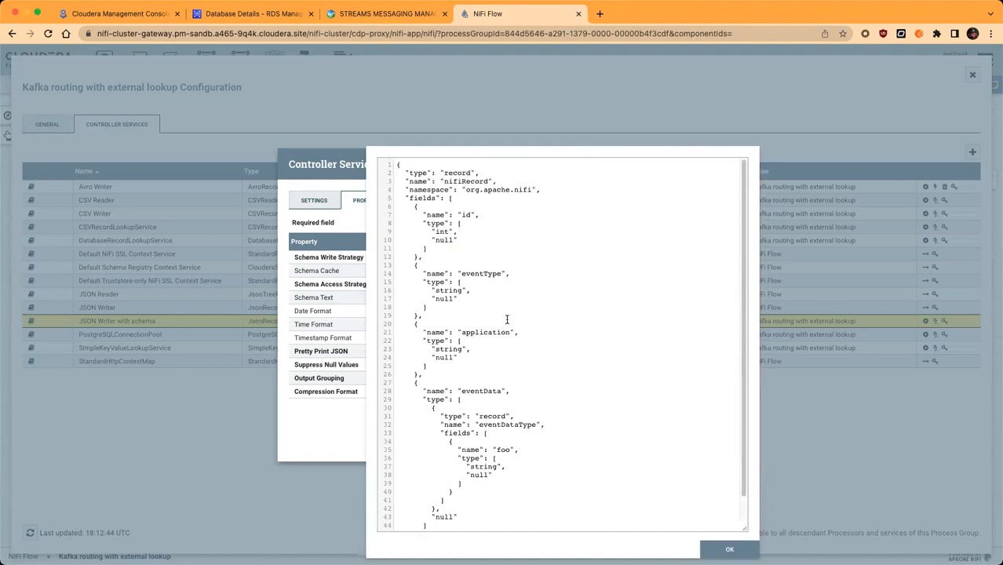
click(730, 549)
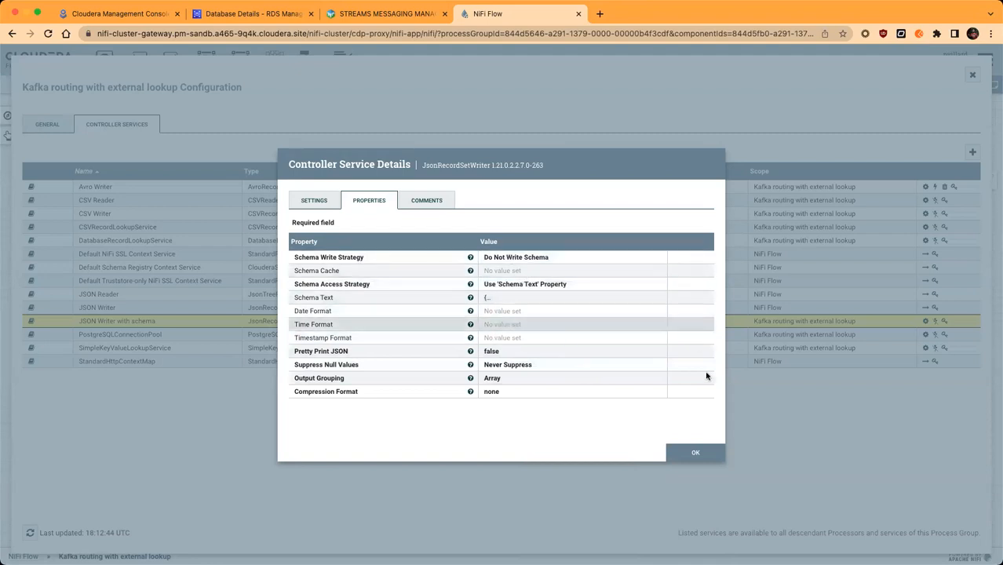
click(693, 453)
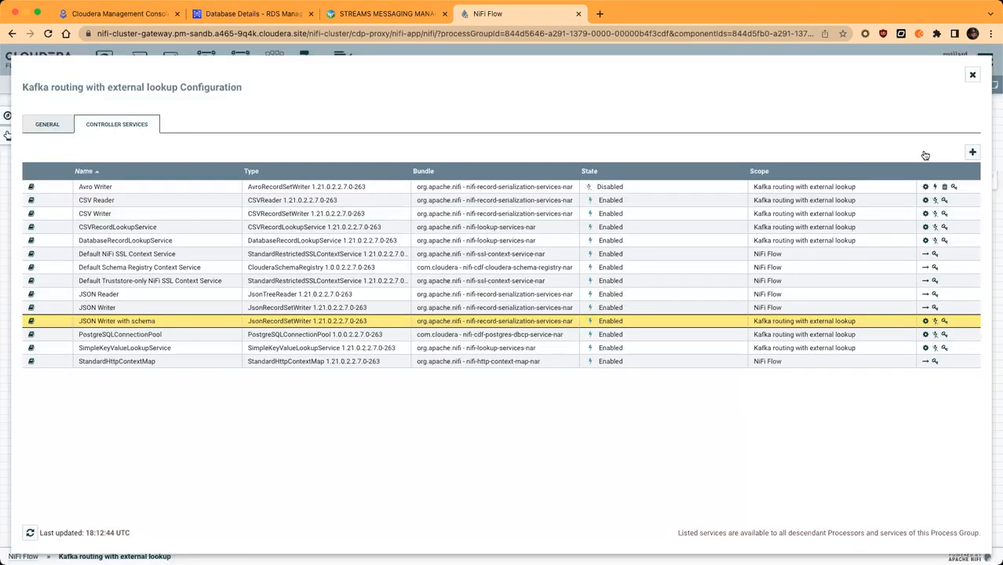
click(972, 74)
click(683, 325)
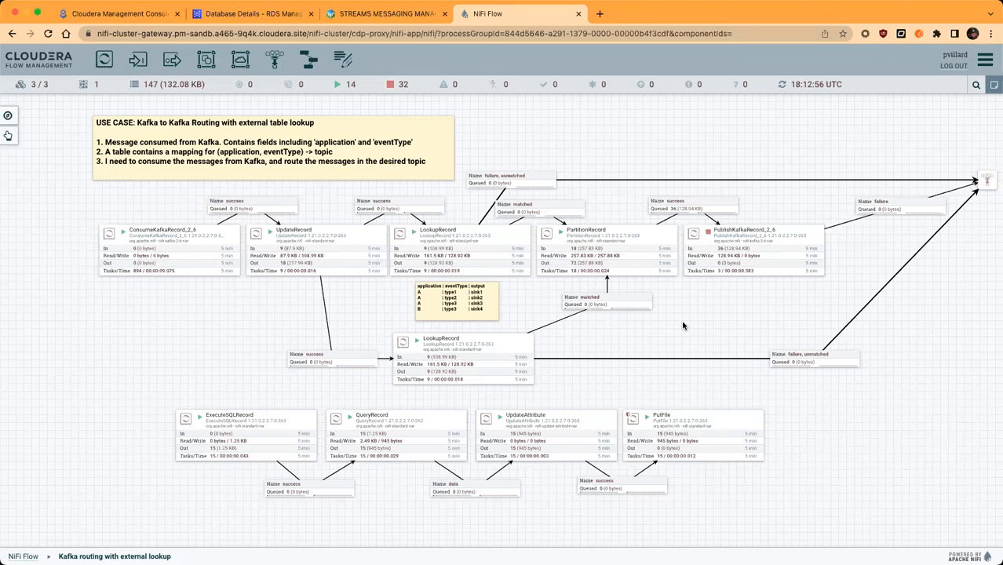
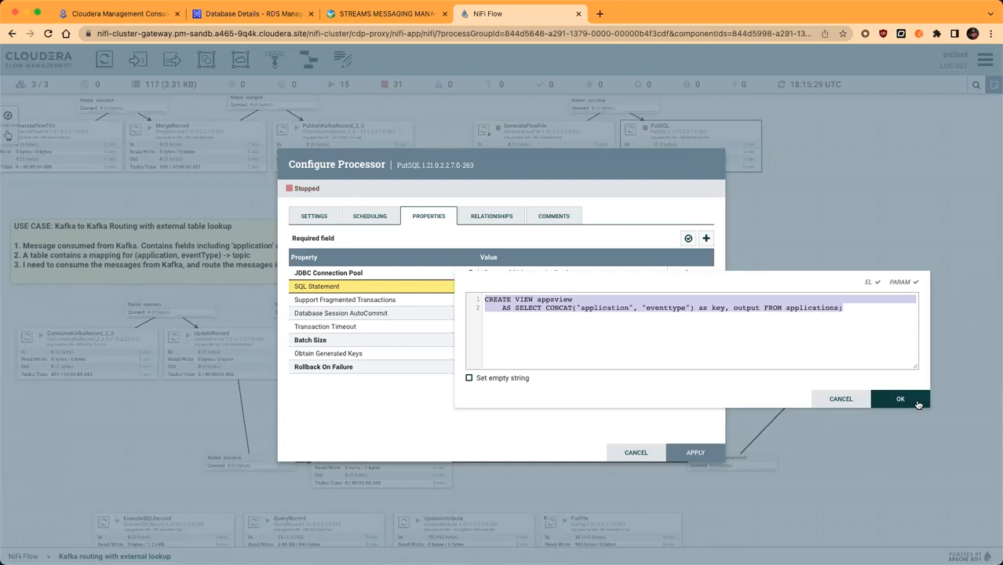
Close the PutSQL processor's configuration and return to the Kafka routing part of the flow
click(701, 453)
click(681, 250)
drag(580, 403, 749, 252)
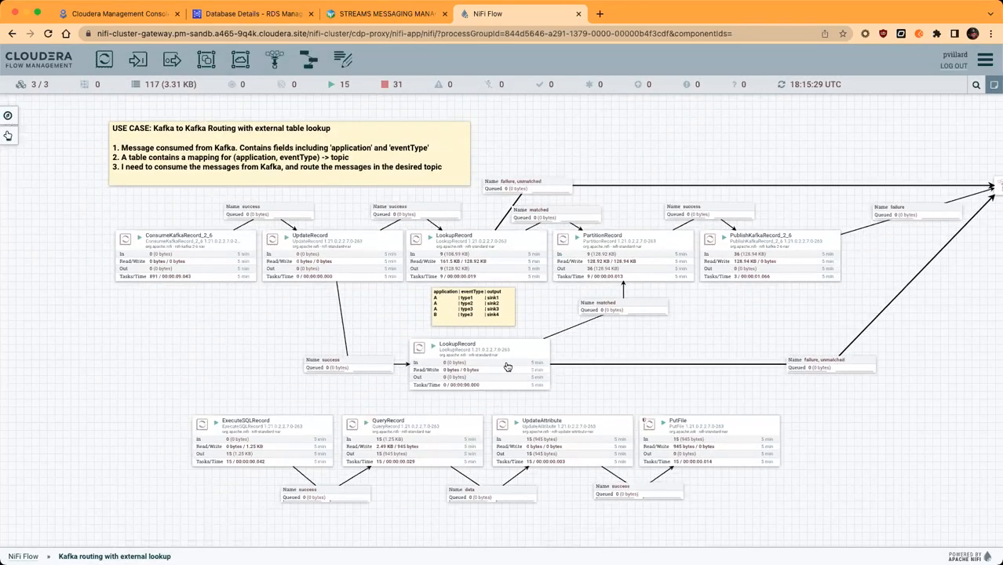
Review the DatabaseRecordLookupService used by the lower LookupRecord, including its cache properties, and return to the canvas
double_click(491, 365)
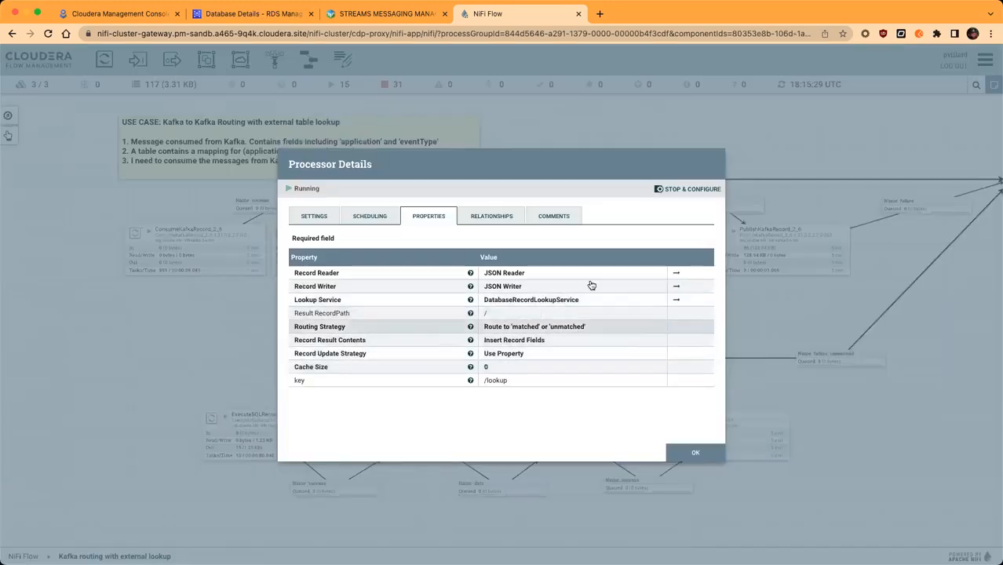
click(676, 299)
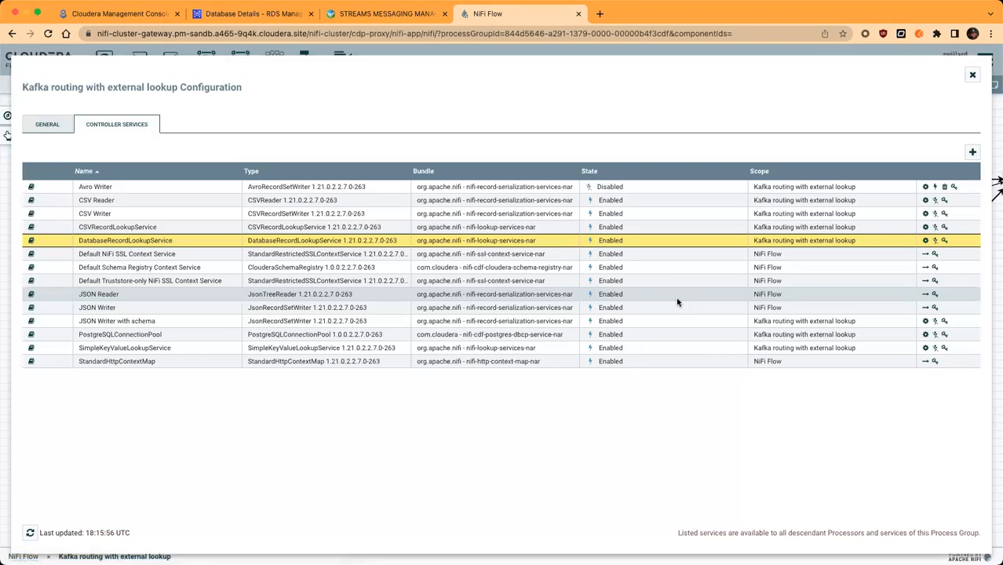
click(925, 241)
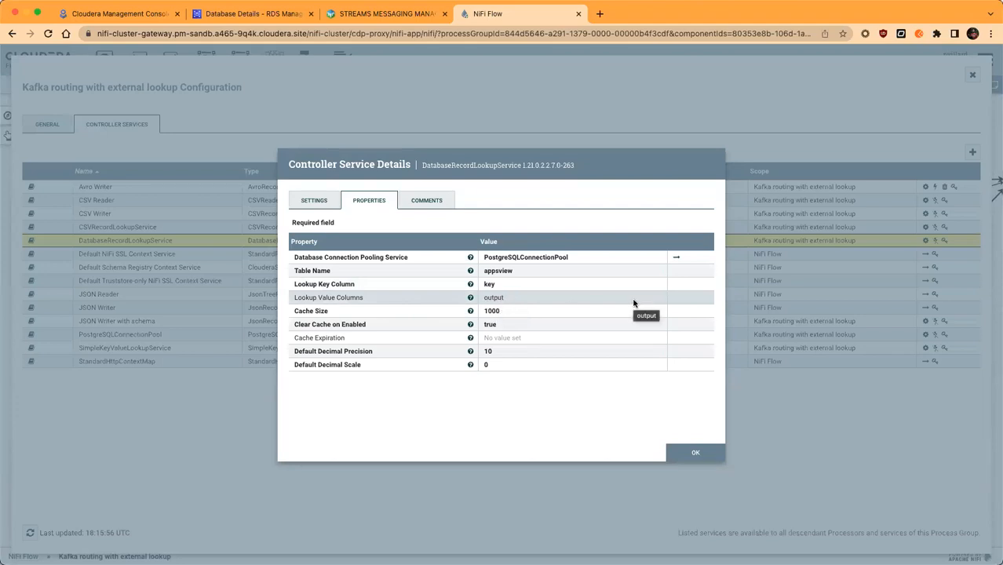
drag(296, 313, 532, 364)
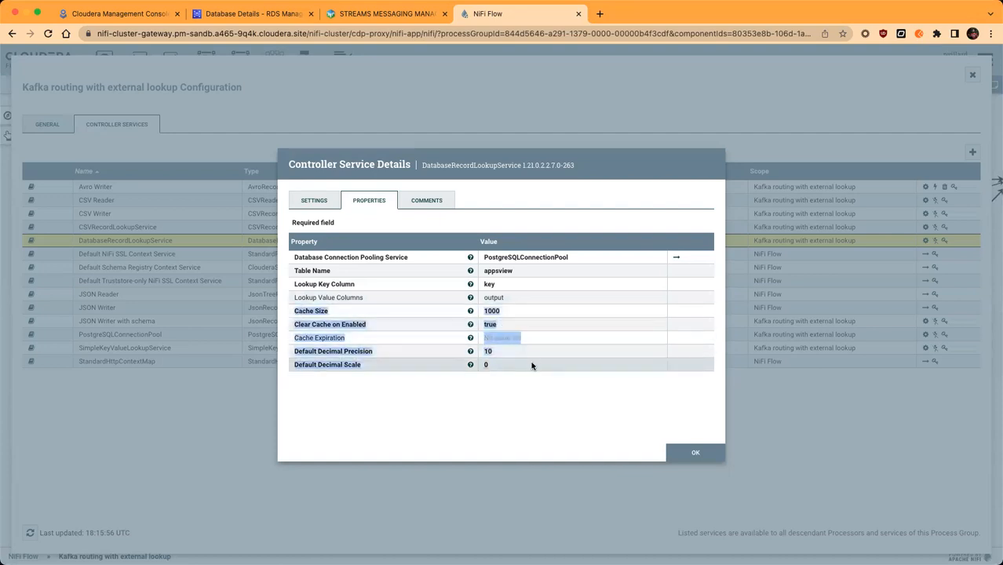
click(512, 409)
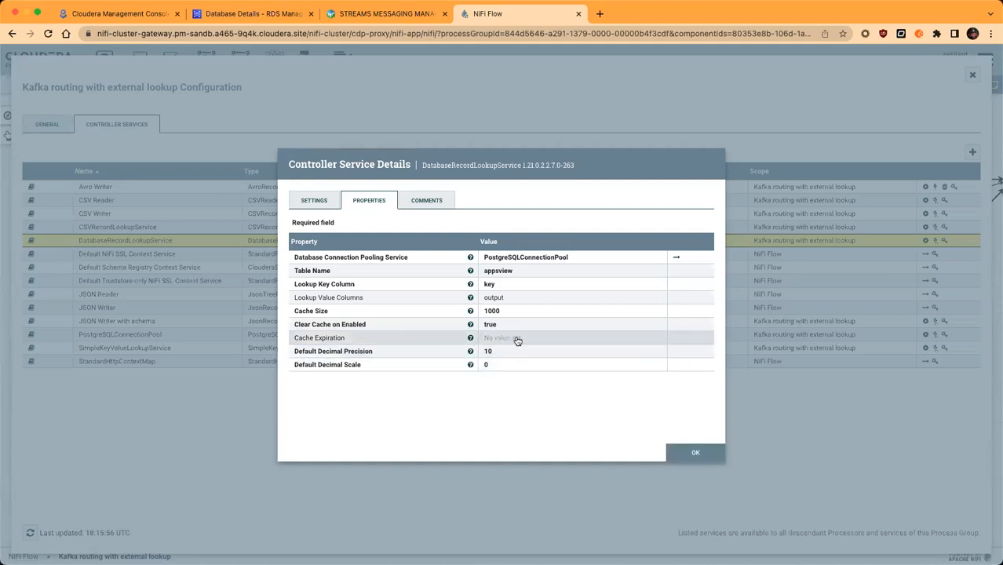
click(699, 451)
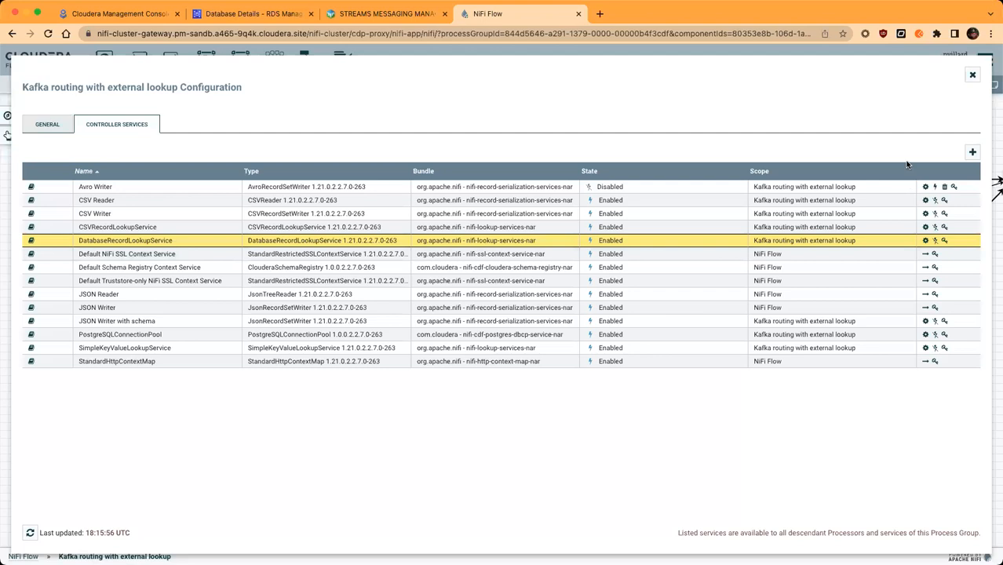
click(973, 75)
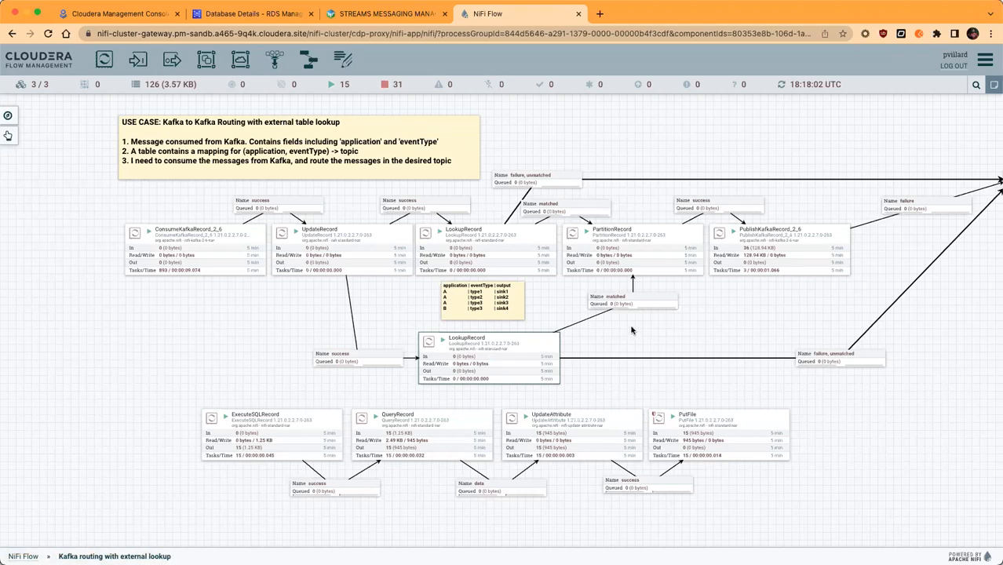
Review the relationships and properties of the lower LookupRecord processor, and close its details
double_click(521, 348)
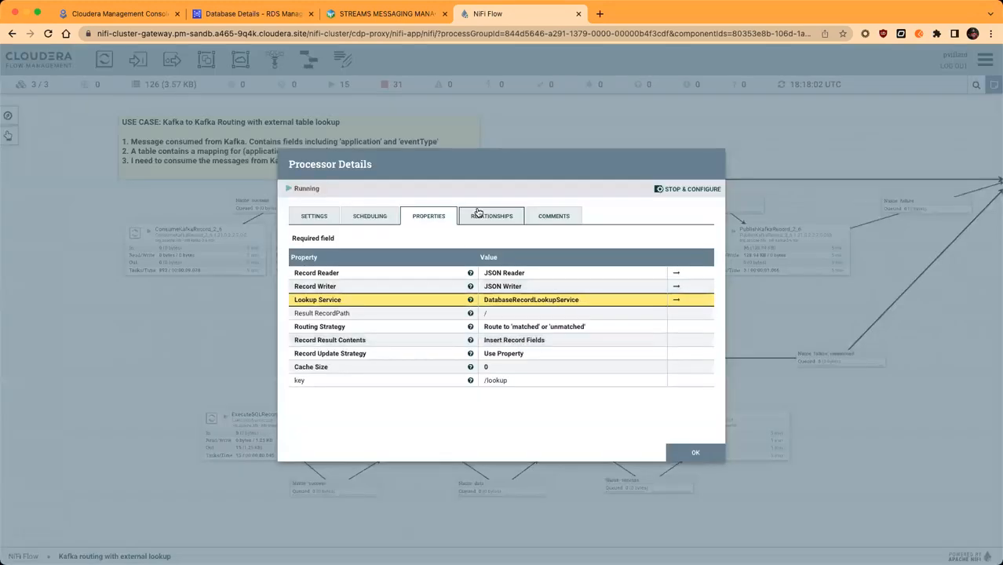
click(478, 217)
click(429, 217)
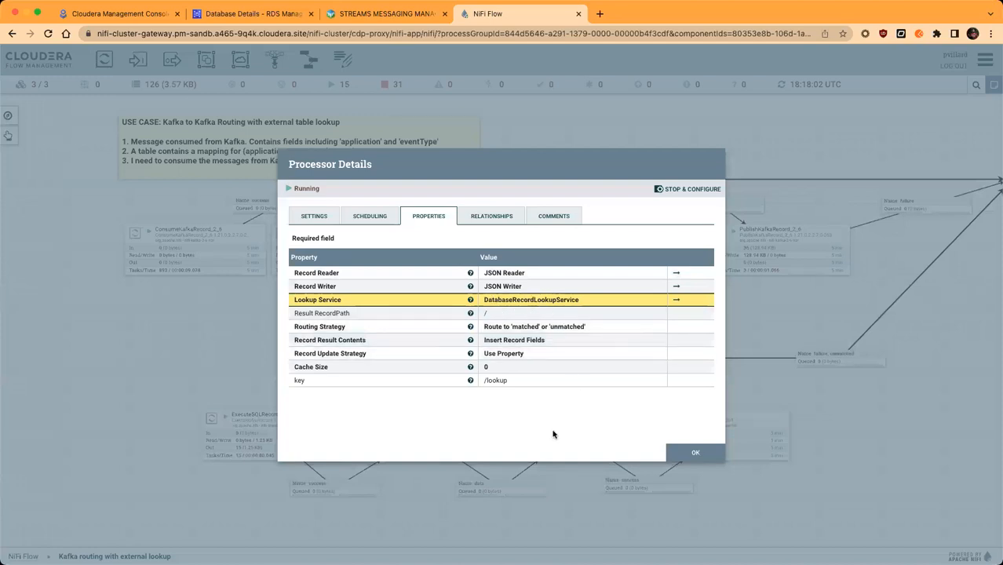
click(673, 451)
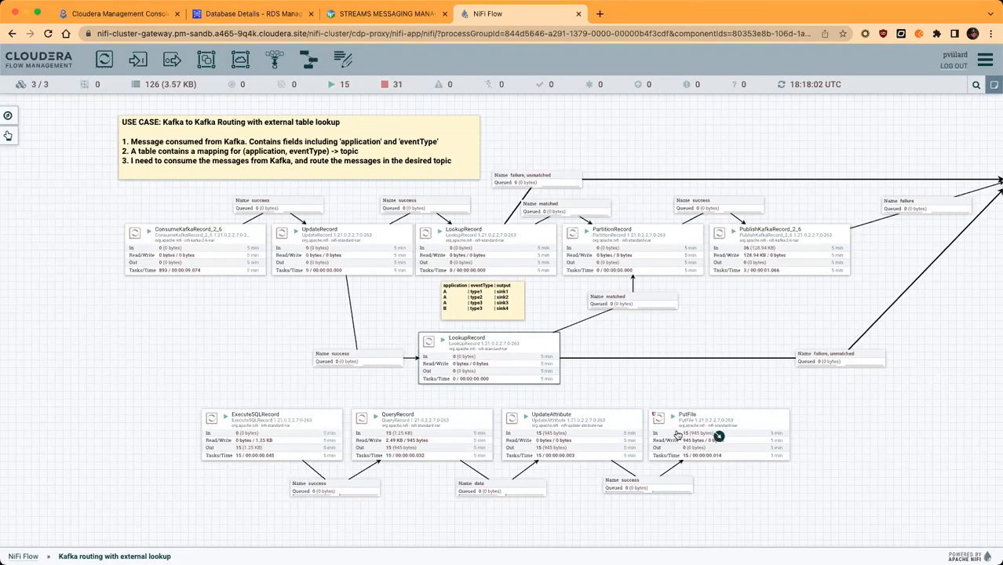
Set the run schedule of the GenerateFlowFile processor feeding MergeRecord to 0 sec and apply the change
click(698, 337)
drag(272, 351, 302, 507)
click(221, 196)
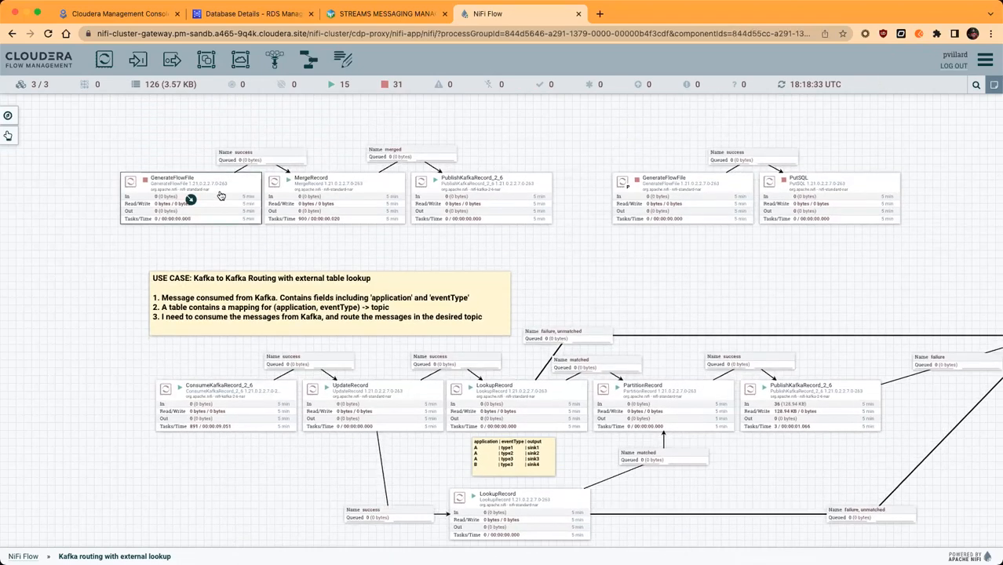
double_click(220, 195)
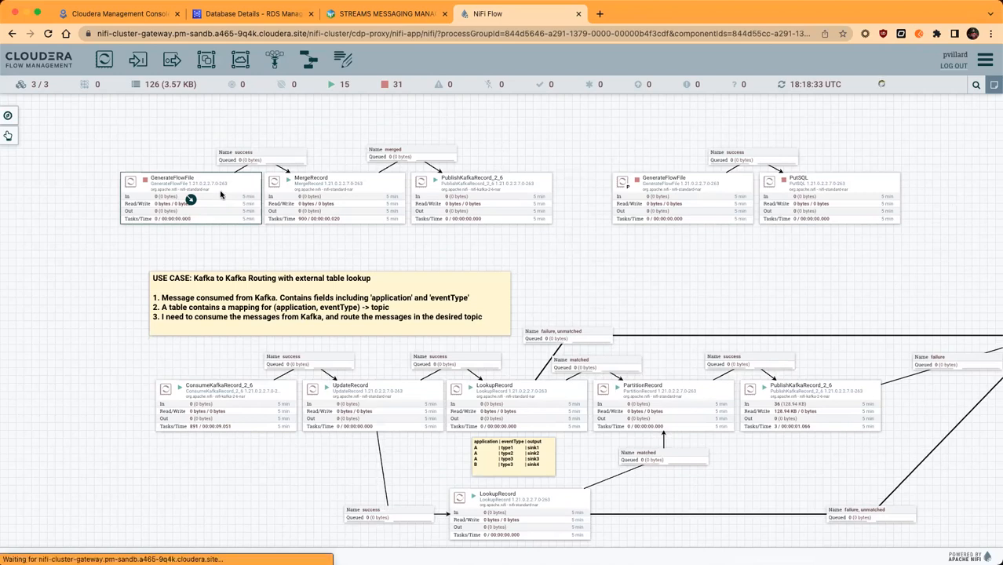
click(375, 217)
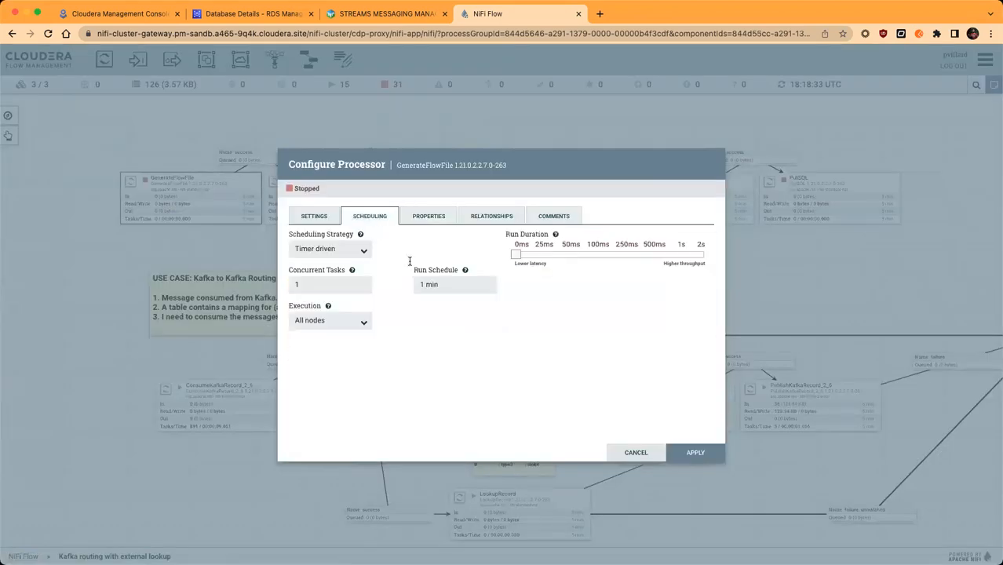
drag(449, 287, 358, 280)
text(0 sec)
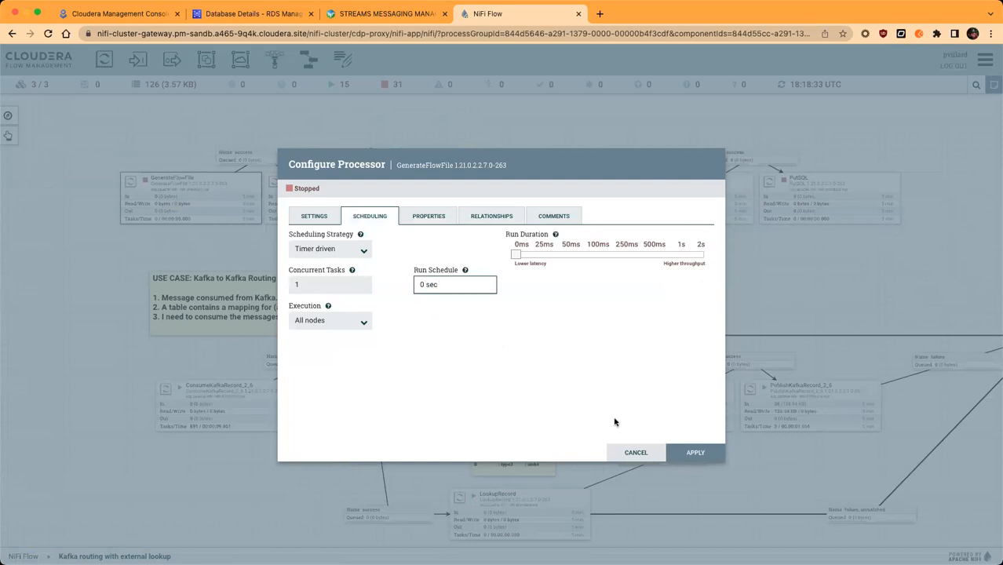
click(703, 461)
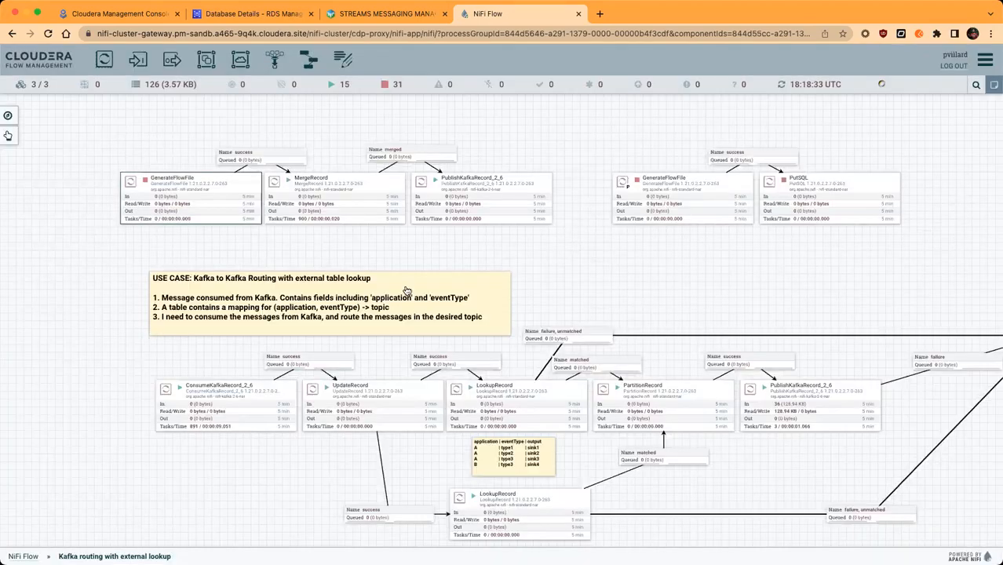
Start the GenerateFlowFile processor feeding MergeRecord and refresh the canvas
right_click(250, 200)
click(271, 223)
right_click(547, 136)
click(548, 138)
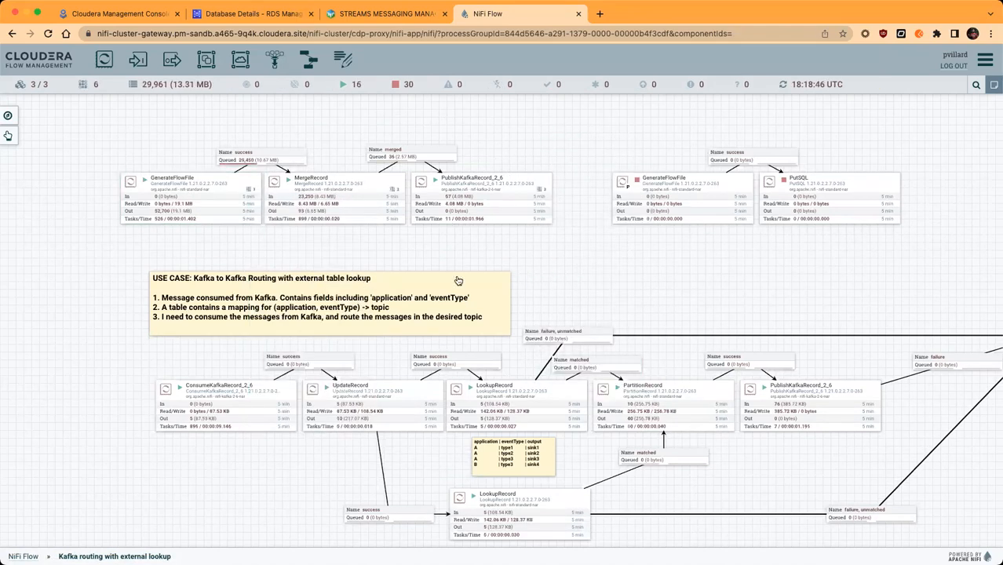
Refresh the flow statistics repeatedly to monitor the queues and throughput of the Kafka routing processors
right_click(577, 261)
click(578, 265)
drag(580, 267, 532, 137)
right_click(549, 147)
click(550, 148)
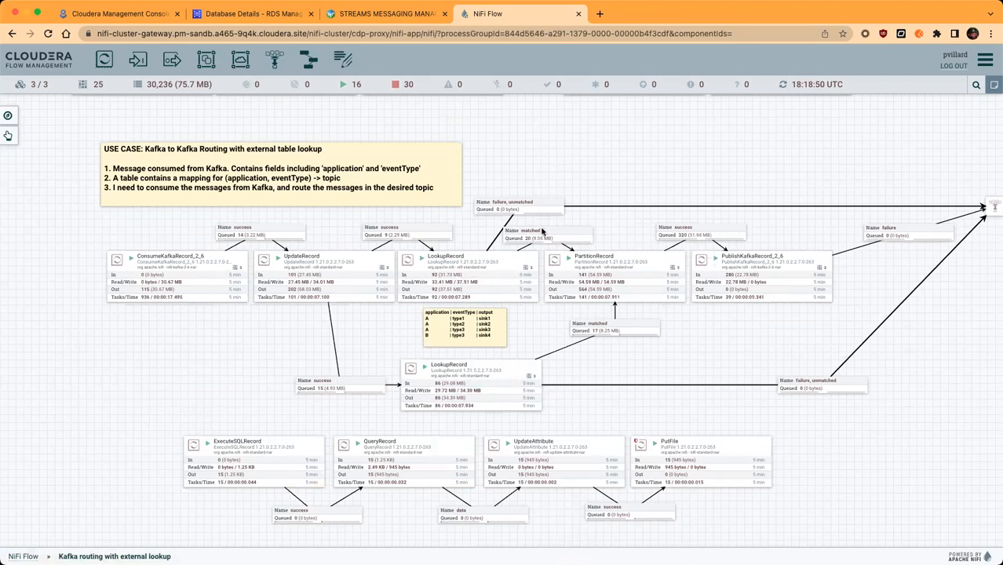
right_click(534, 144)
click(545, 149)
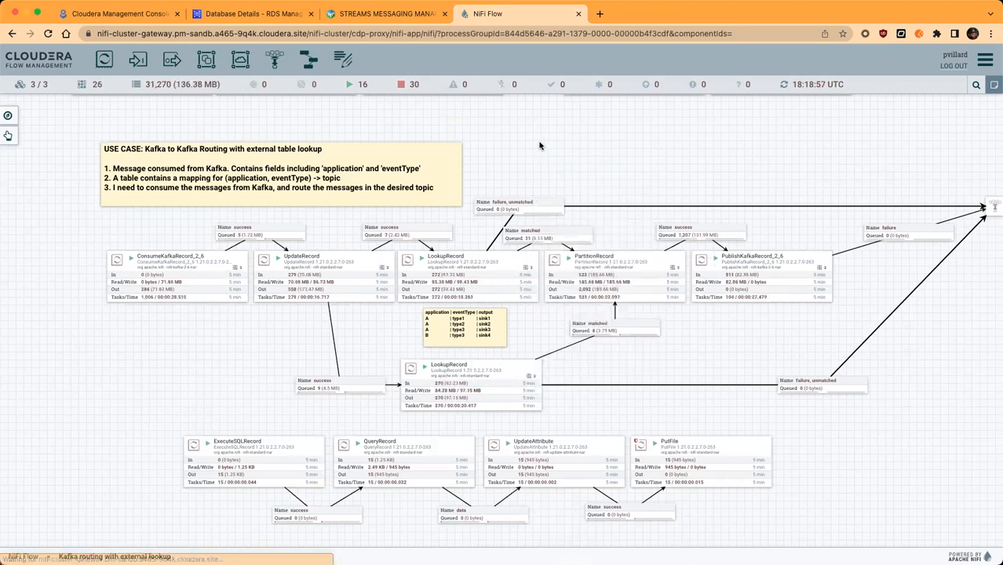
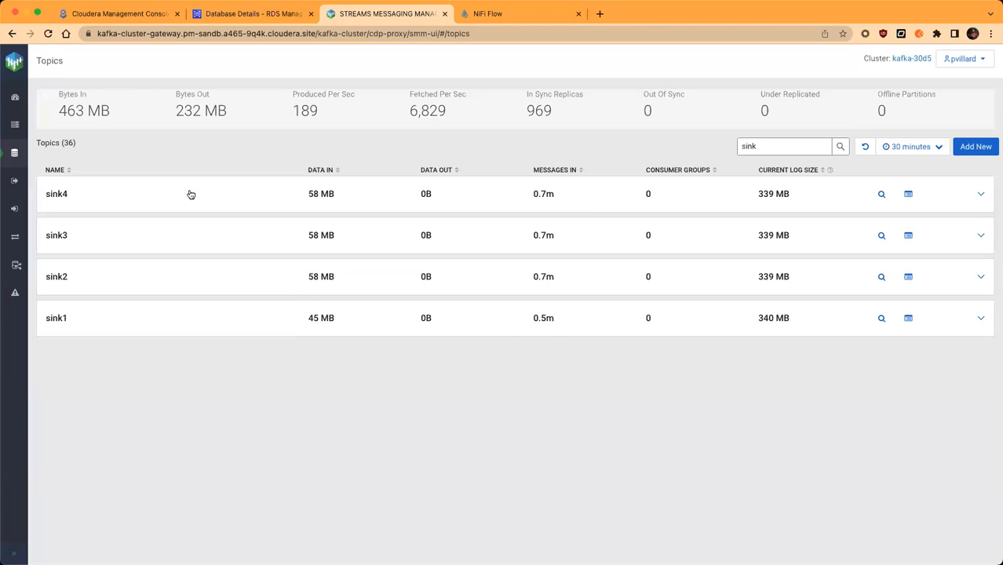
Refresh the metrics of the Kafka topics filtered by "sink" in Streams Messaging Manager
click(861, 150)
click(861, 151)
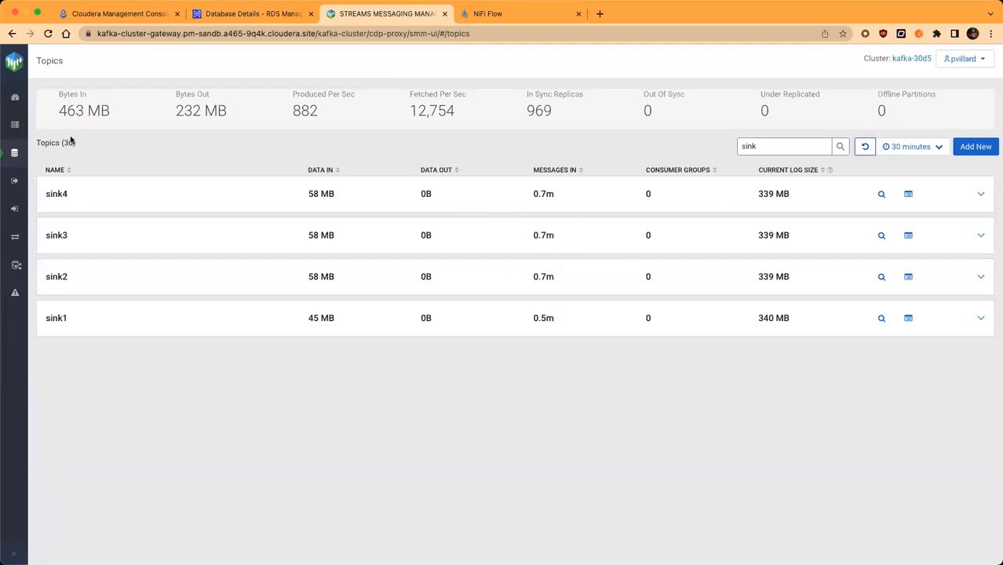
Open the Streams Messaging Manager overview and inspect which active producers feed partition P0 of the sink4 topic
click(14, 99)
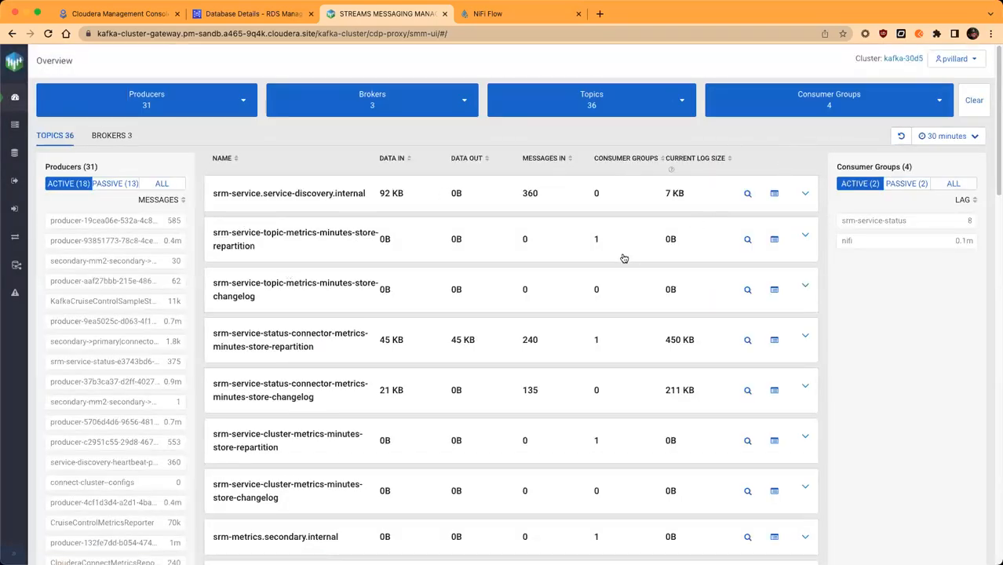
scroll(502, 343, down, 1)
scroll(501, 343, down, 3)
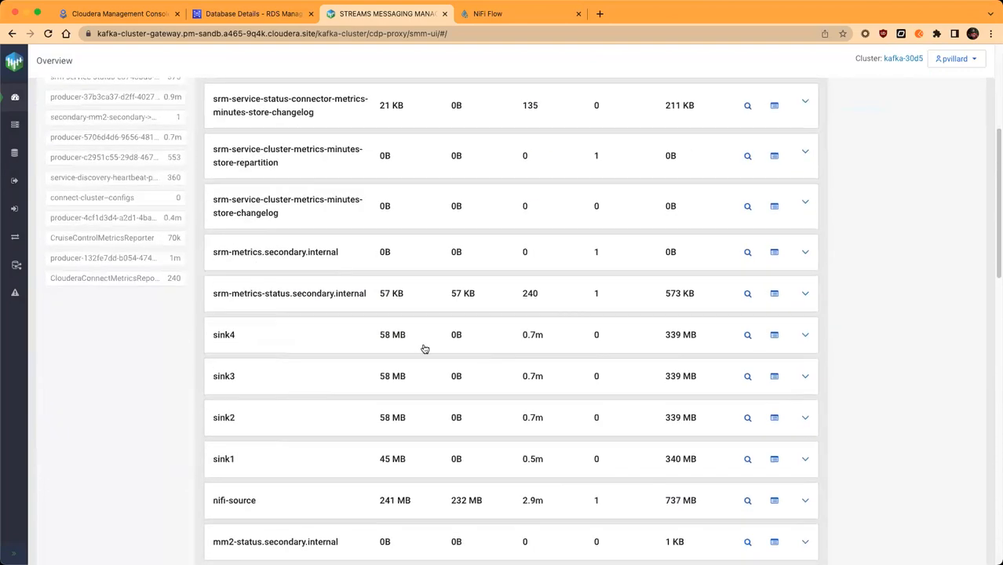
click(360, 331)
click(310, 432)
scroll(190, 361, up, 1)
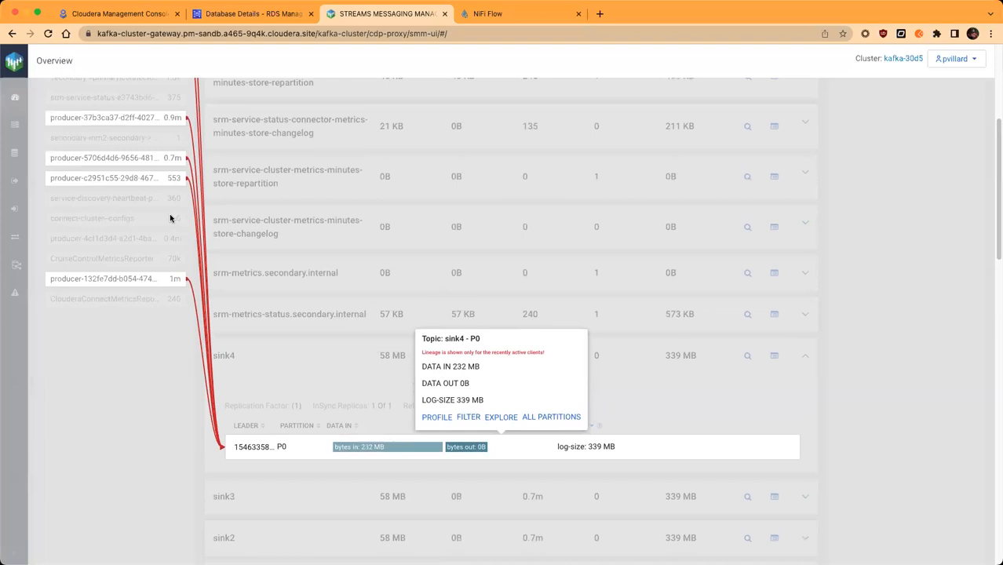
scroll(206, 275, up, 4)
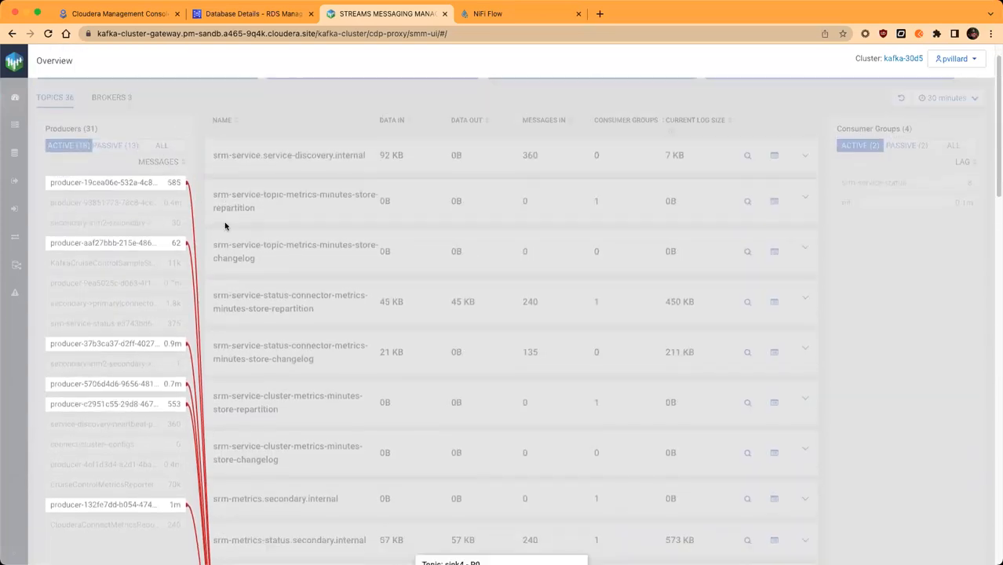
scroll(256, 297, down, 5)
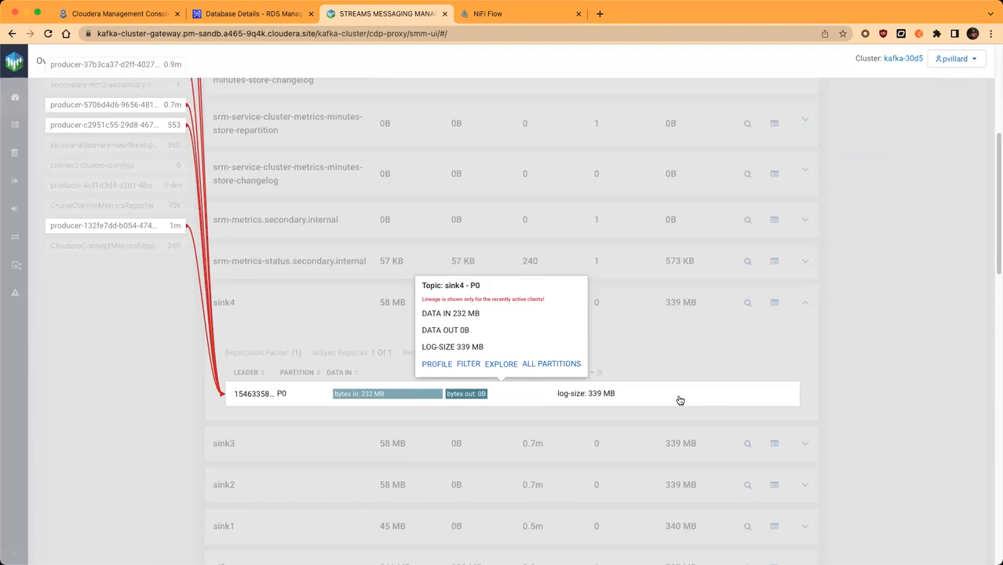
Switch to the NiFi flow and refresh the canvas twice to check the Kafka routing processors' statistics
click(511, 16)
right_click(574, 111)
click(614, 117)
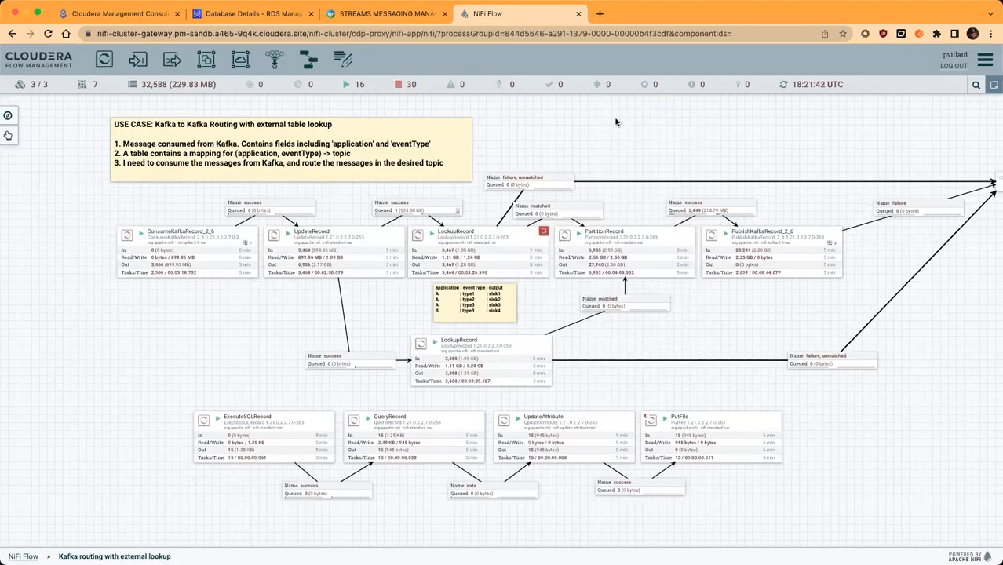
right_click(615, 121)
click(632, 128)
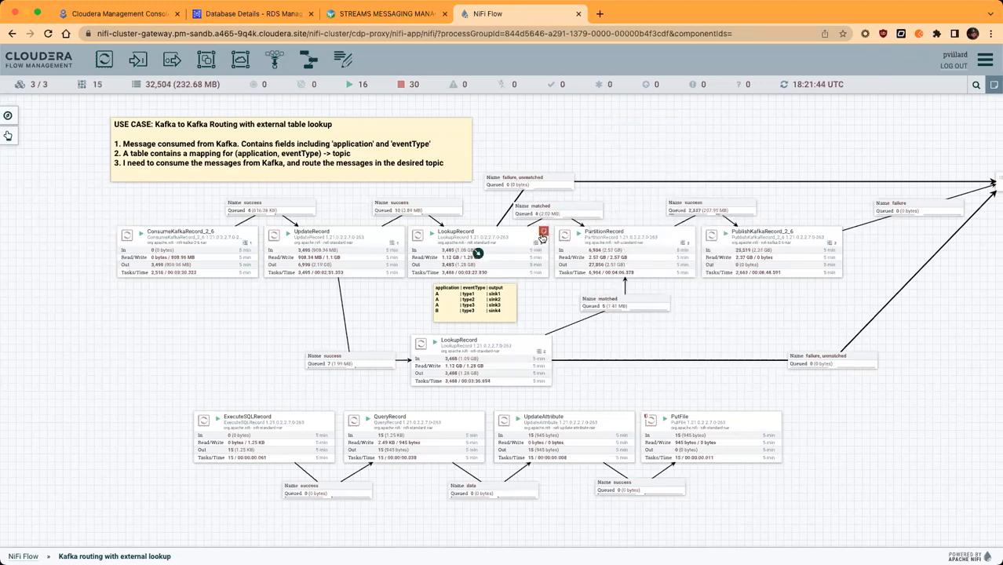
mouse_move(544, 234)
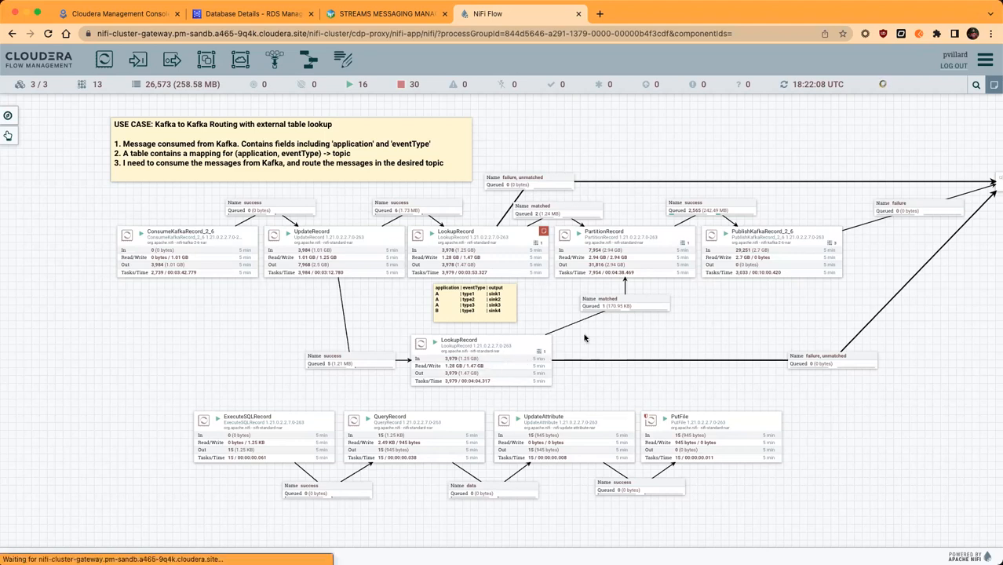
Review the lower LookupRecord processor's status history for Records Processed (5 mins), narrowed to the most recent period, and close it
scroll(565, 329, down, 2)
right_click(515, 328)
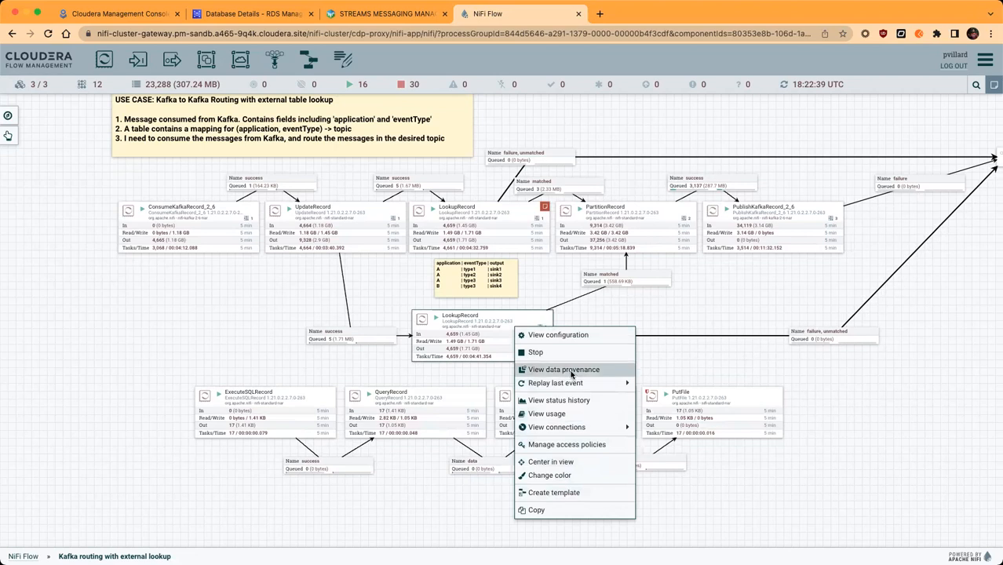
click(570, 415)
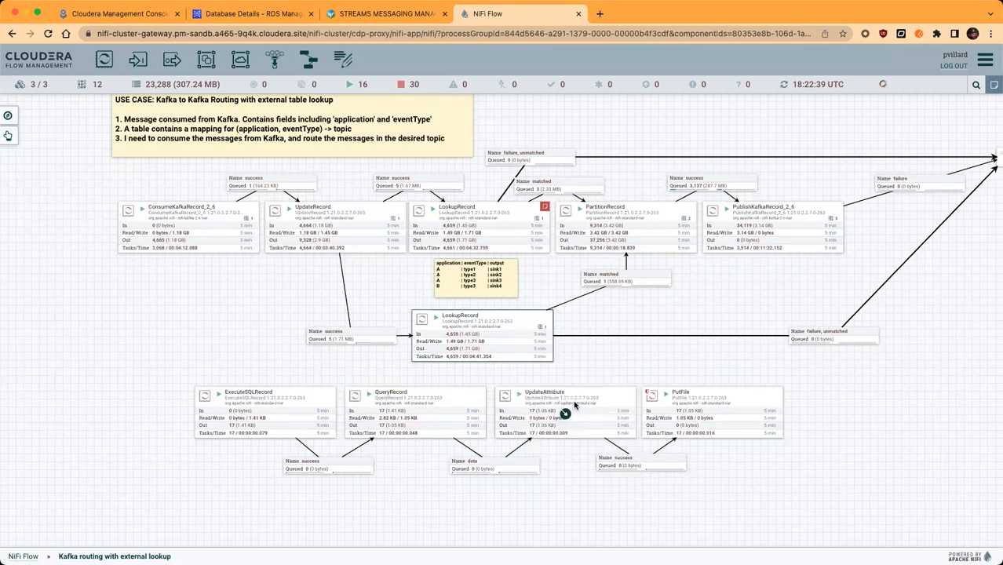
click(609, 202)
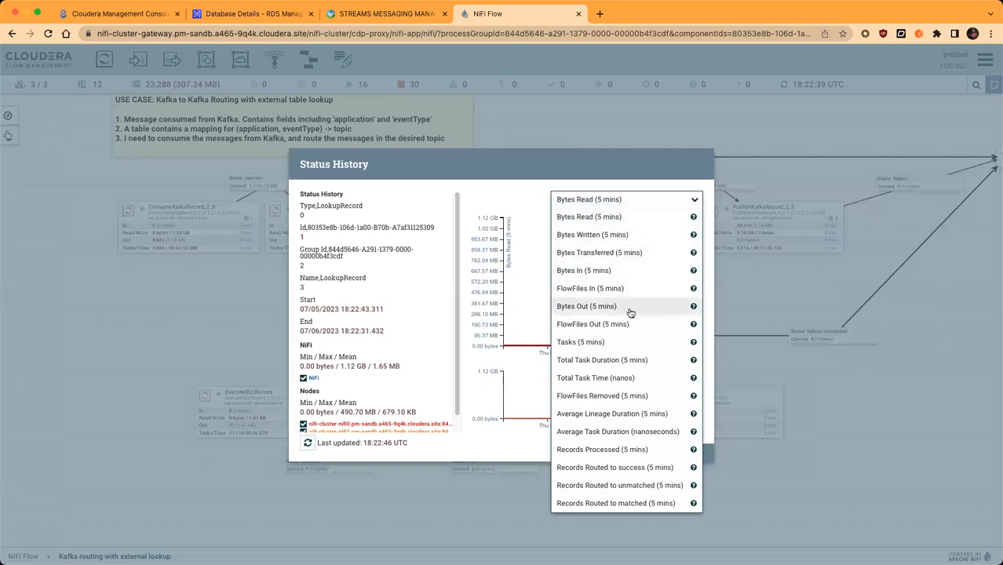
click(630, 449)
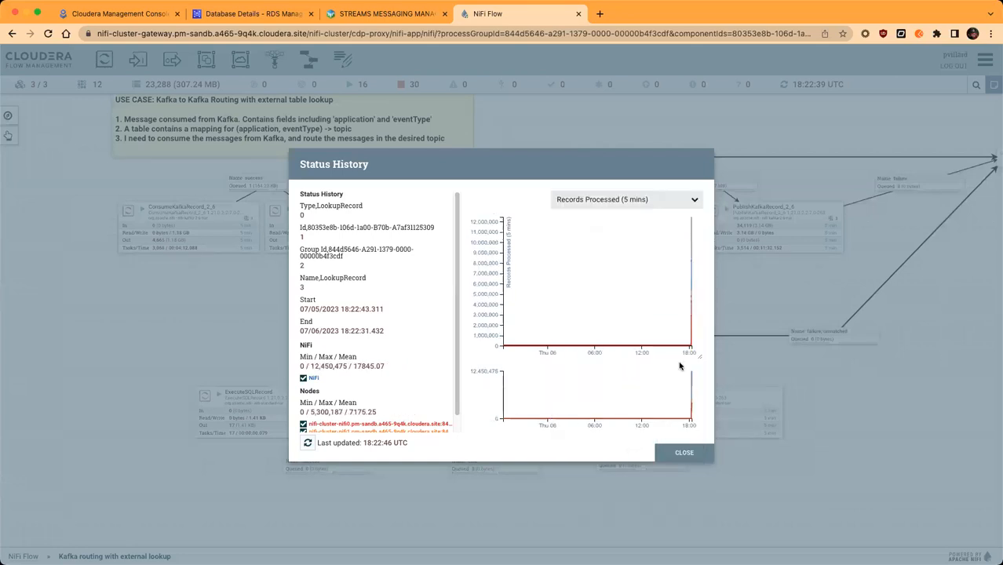
drag(690, 386, 709, 425)
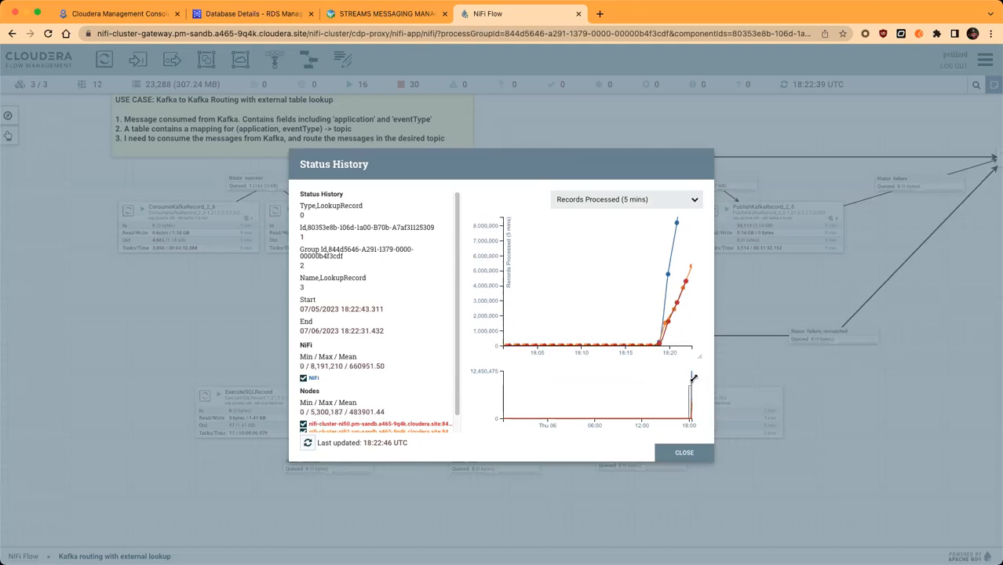
drag(693, 378, 699, 368)
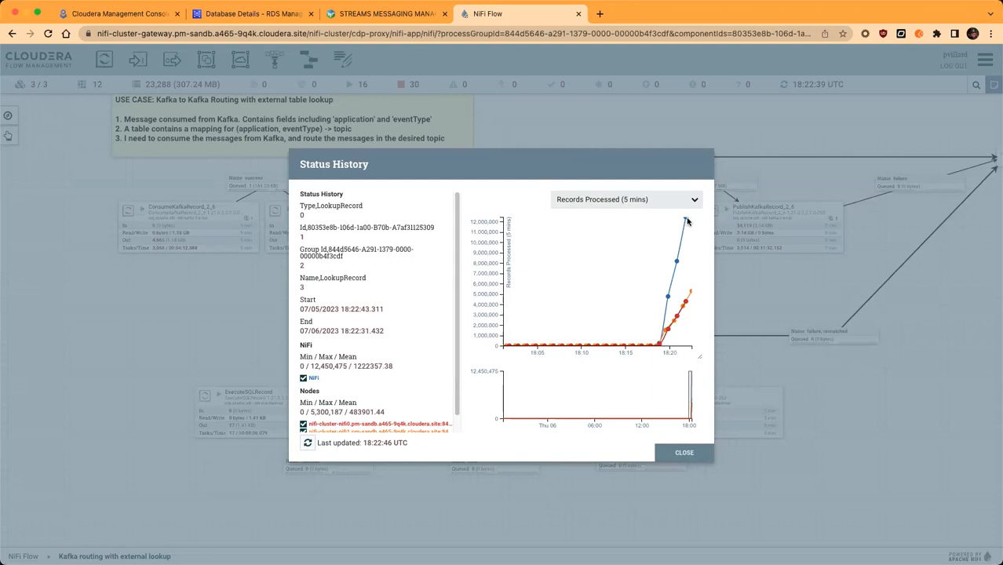
click(685, 449)
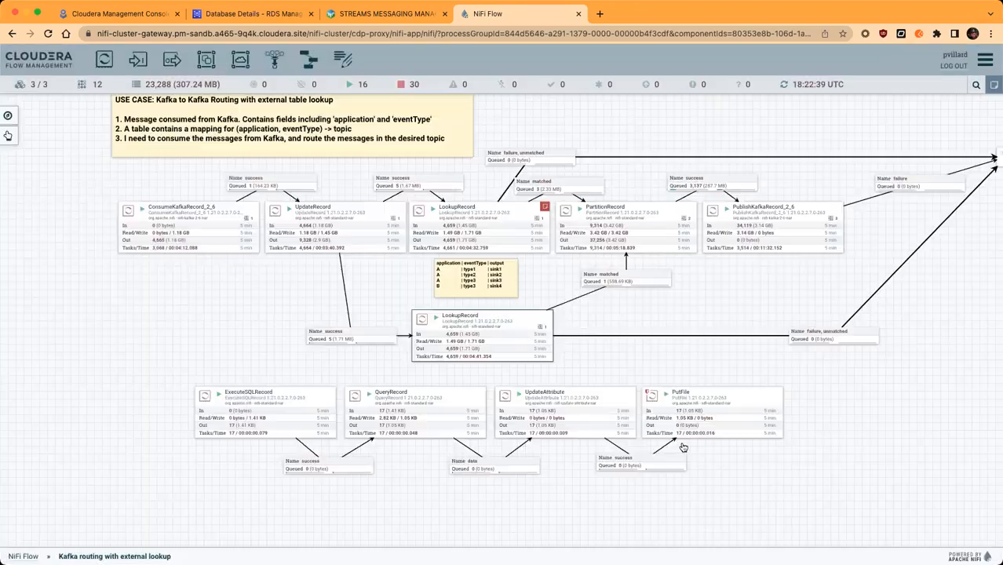
Refresh the flow statistics several times and compare the data-generation processors with the Kafka routing processors
right_click(606, 317)
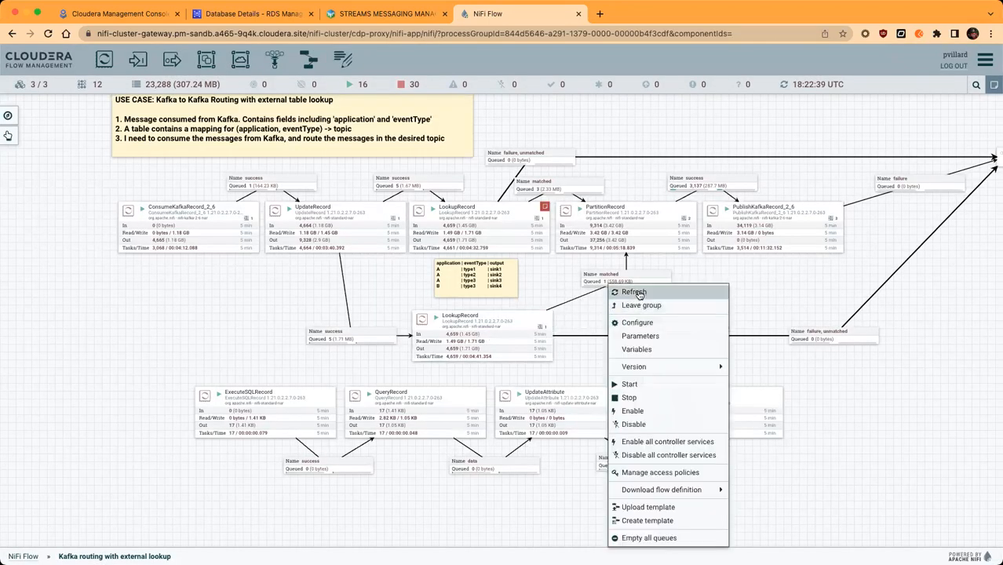
click(634, 292)
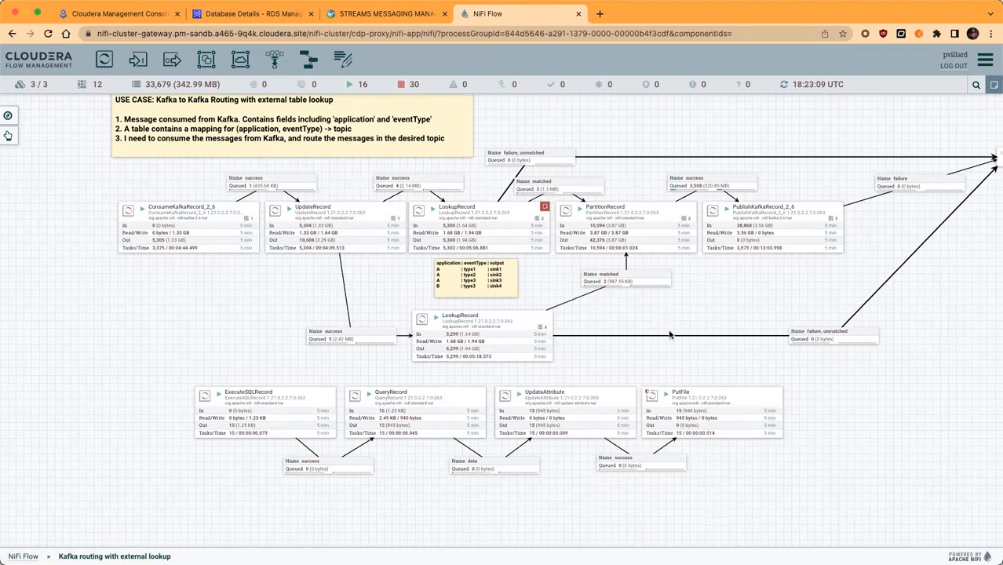
right_click(723, 313)
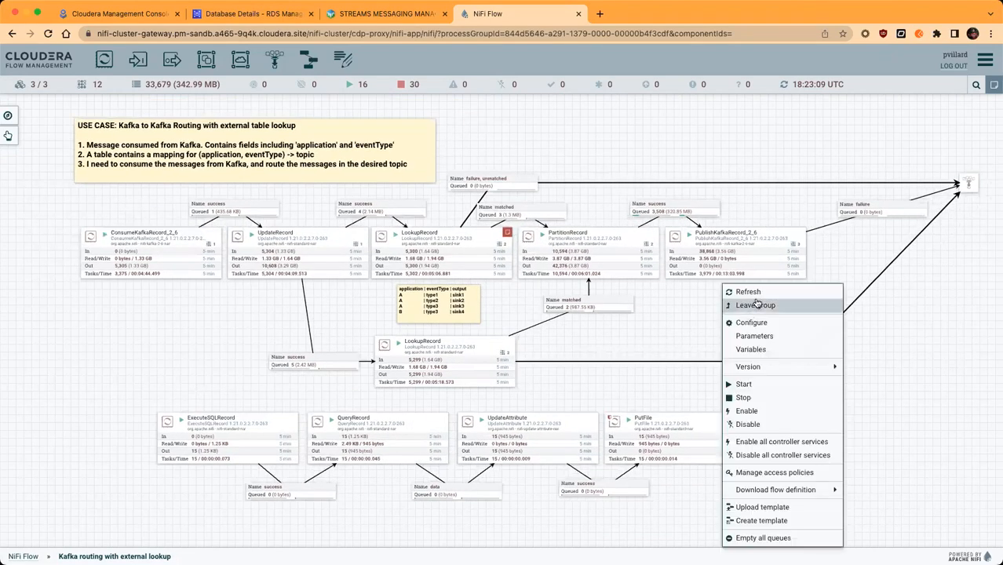
click(758, 294)
right_click(678, 328)
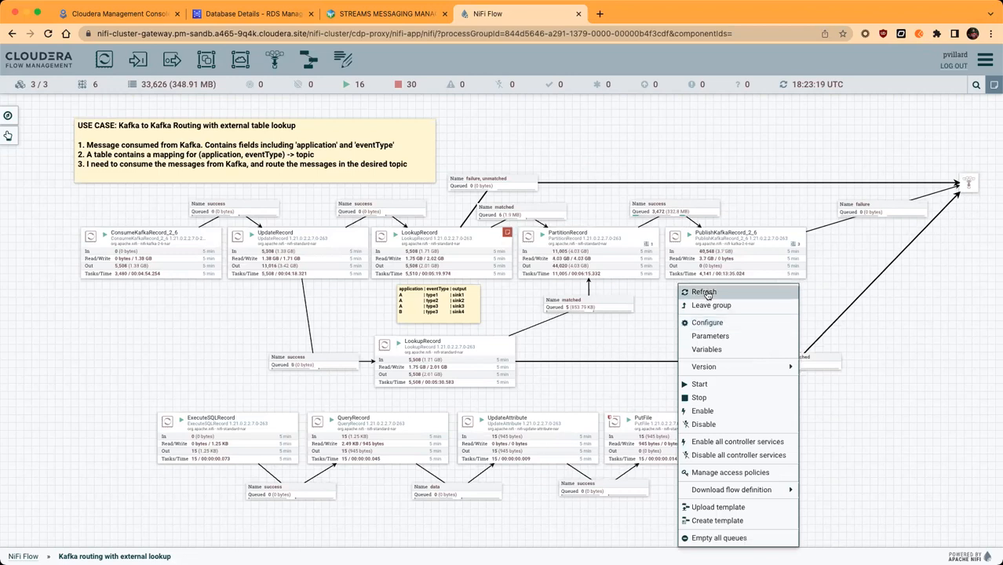
click(706, 293)
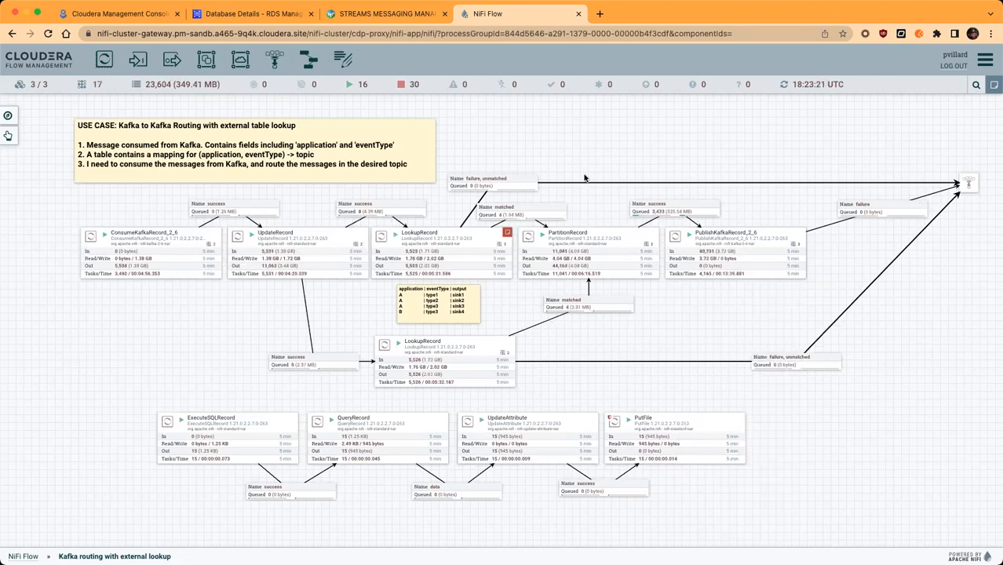
scroll(585, 178, up, 5)
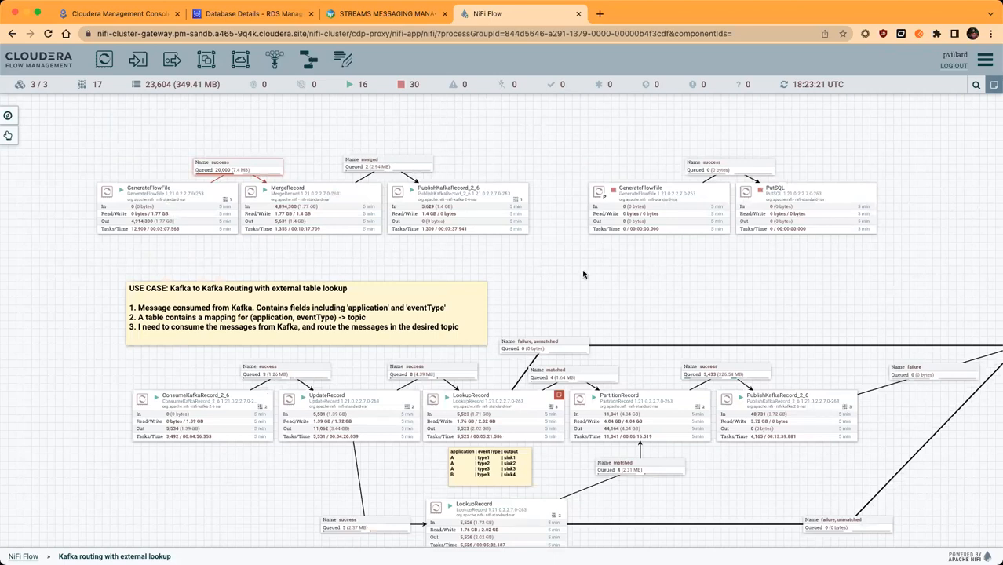
scroll(593, 285, down, 4)
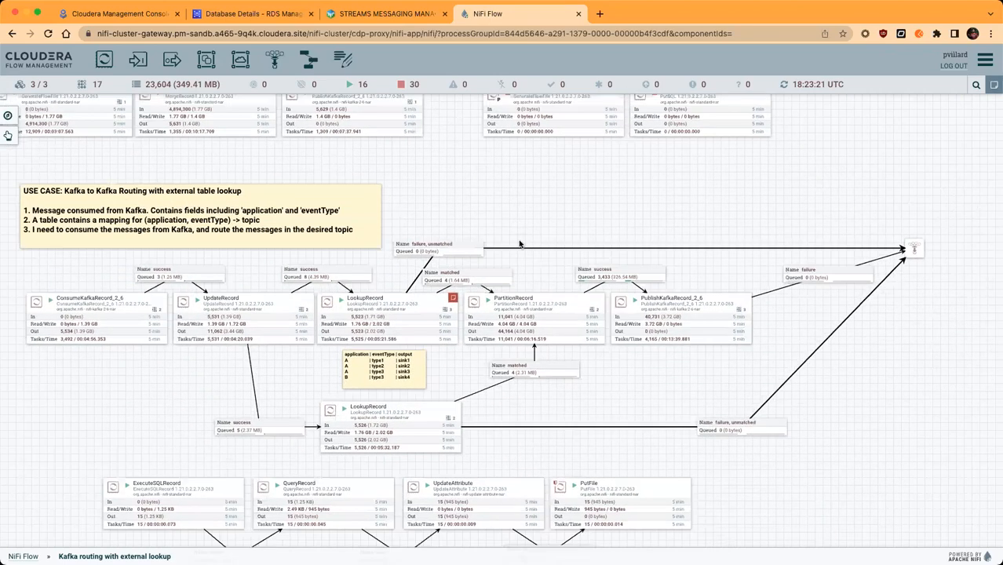
scroll(578, 200, down, 2)
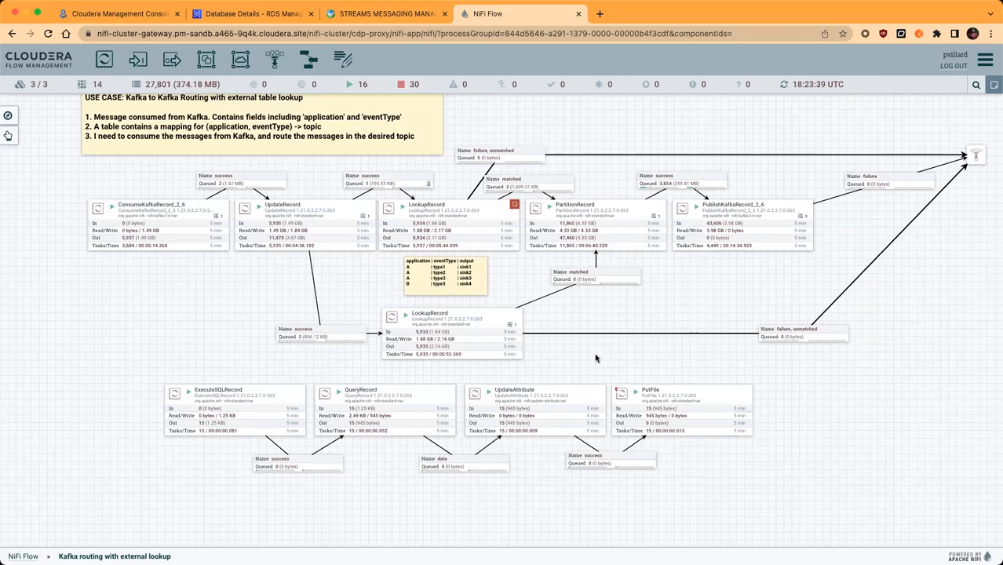
Check the cores and core load average of each node in the NiFi cluster's system information, and close it
click(985, 59)
click(932, 179)
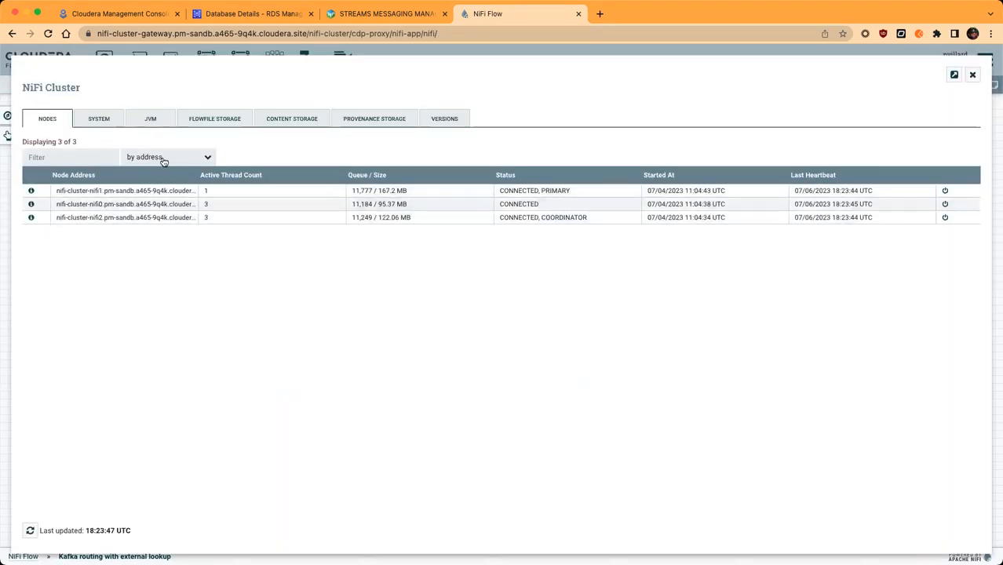
click(106, 117)
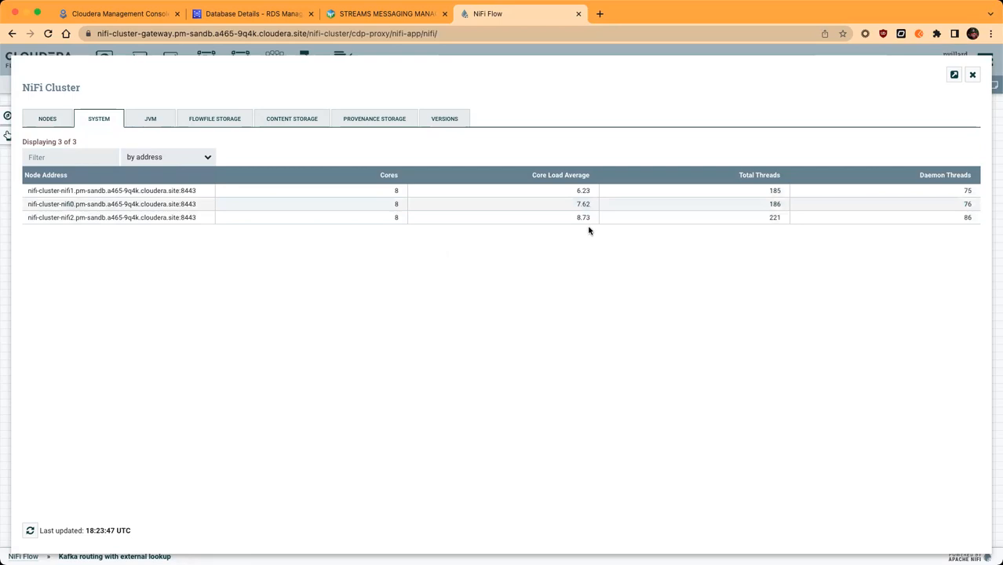
click(972, 75)
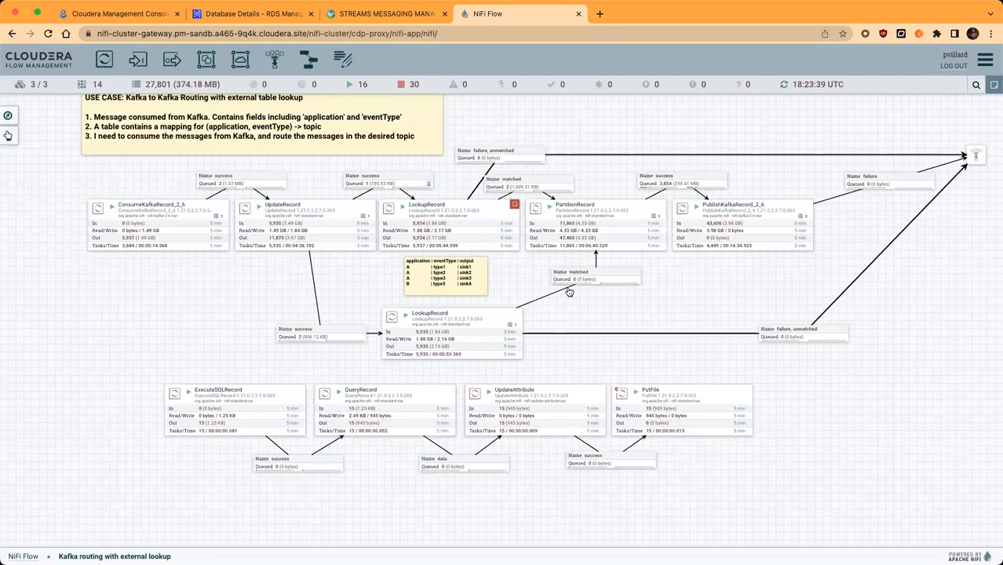
Look over the data-generation processors again, and repeatedly refresh the statistics of the Kafka routing and lookup processors
drag(193, 293, 304, 469)
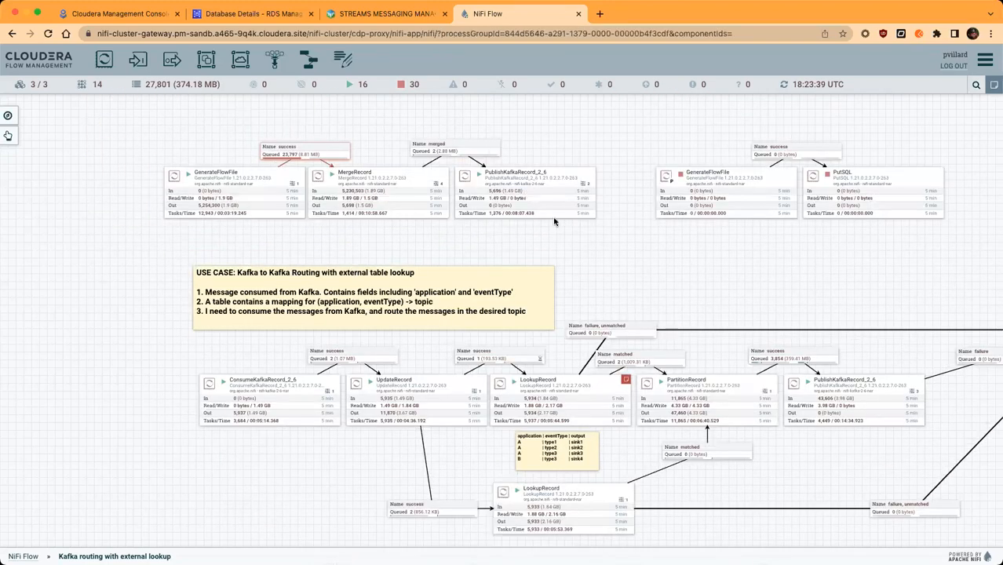
drag(630, 239, 518, 145)
drag(559, 209, 568, 195)
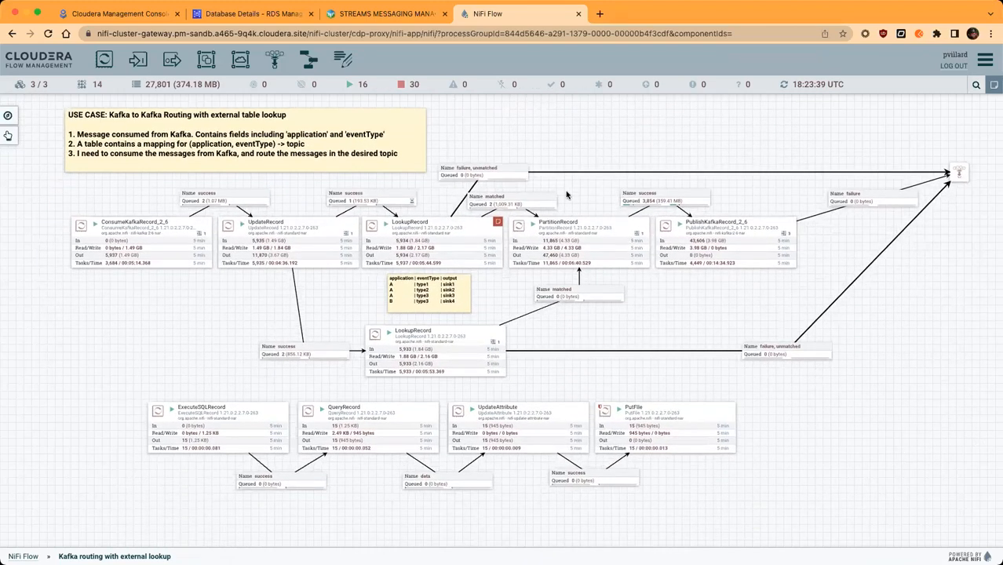
right_click(566, 195)
click(579, 198)
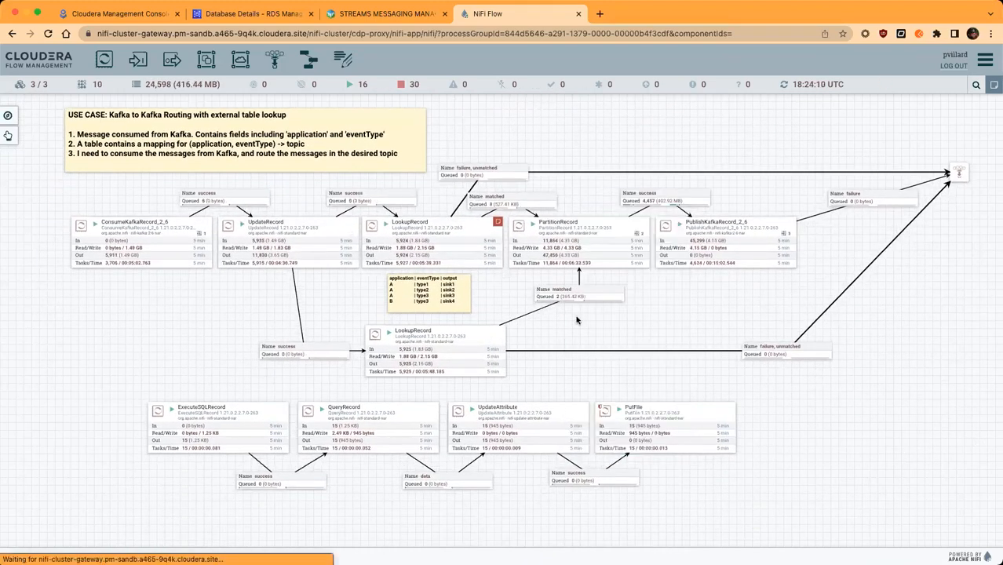
right_click(578, 320)
click(599, 293)
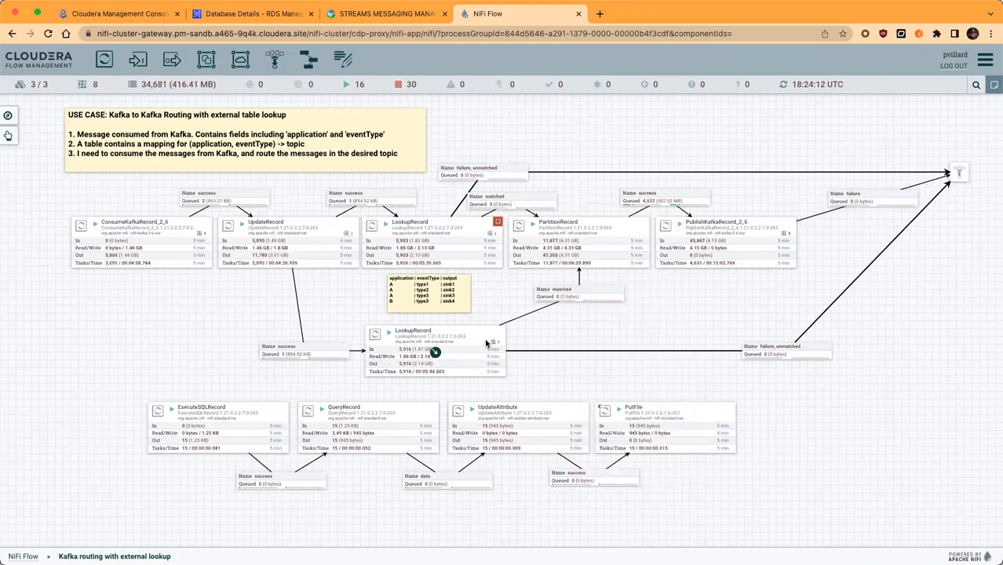
right_click(564, 286)
click(583, 295)
right_click(574, 282)
click(593, 292)
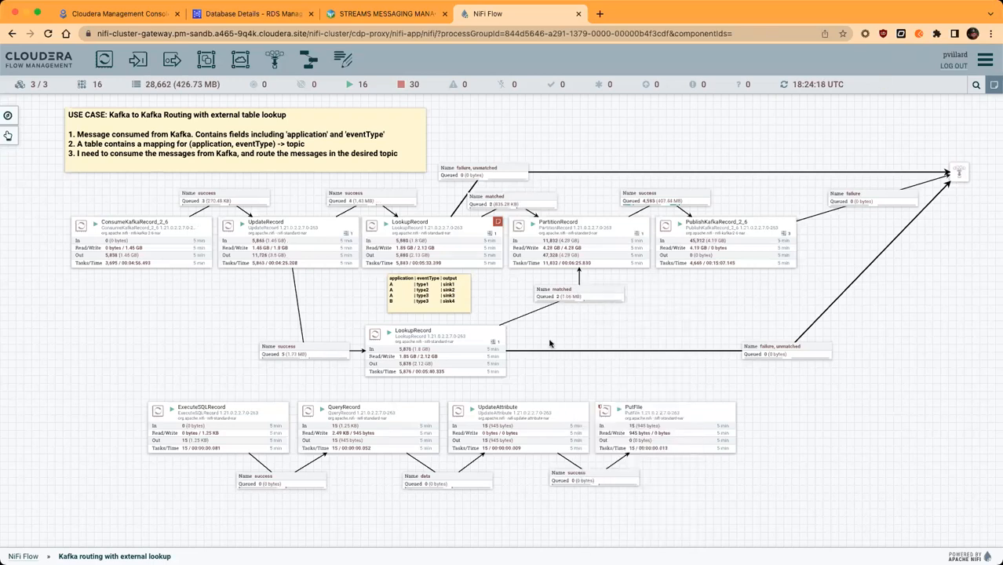
right_click(554, 283)
click(588, 294)
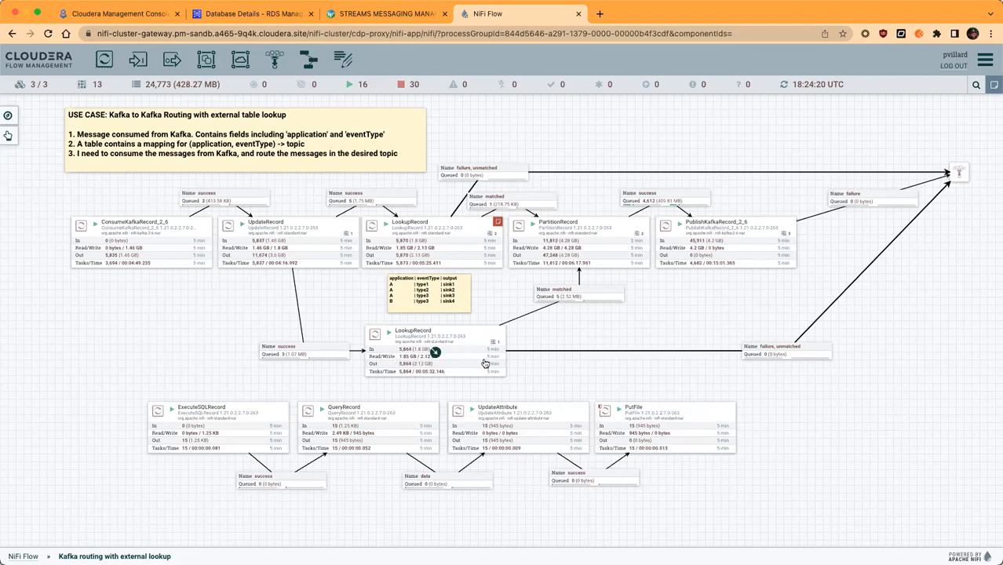
Show Records Processed (5 mins) in the lower LookupRecord processor's status history, narrowing the chart to about 18:16 through 18:24
click(457, 336)
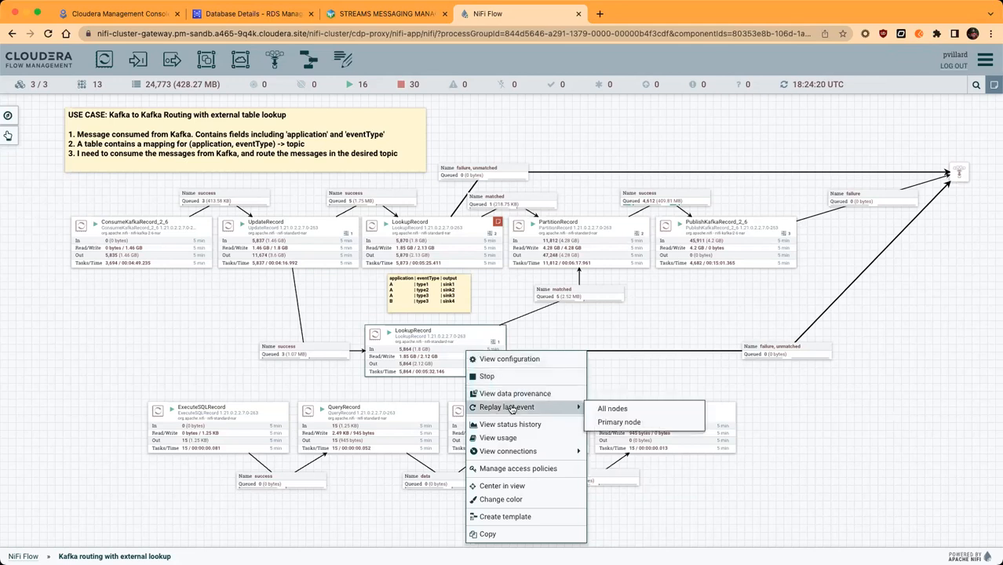
click(512, 425)
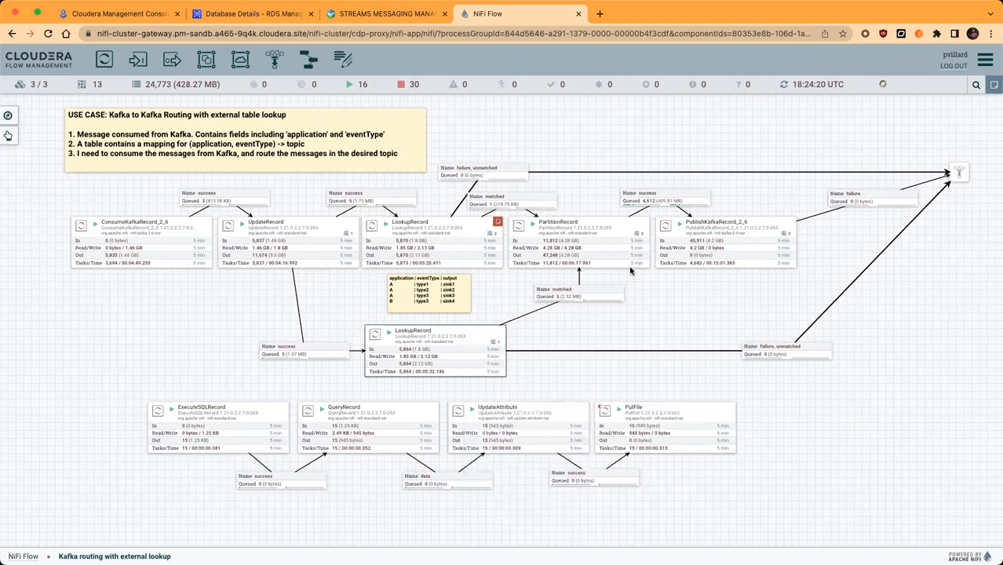
click(661, 203)
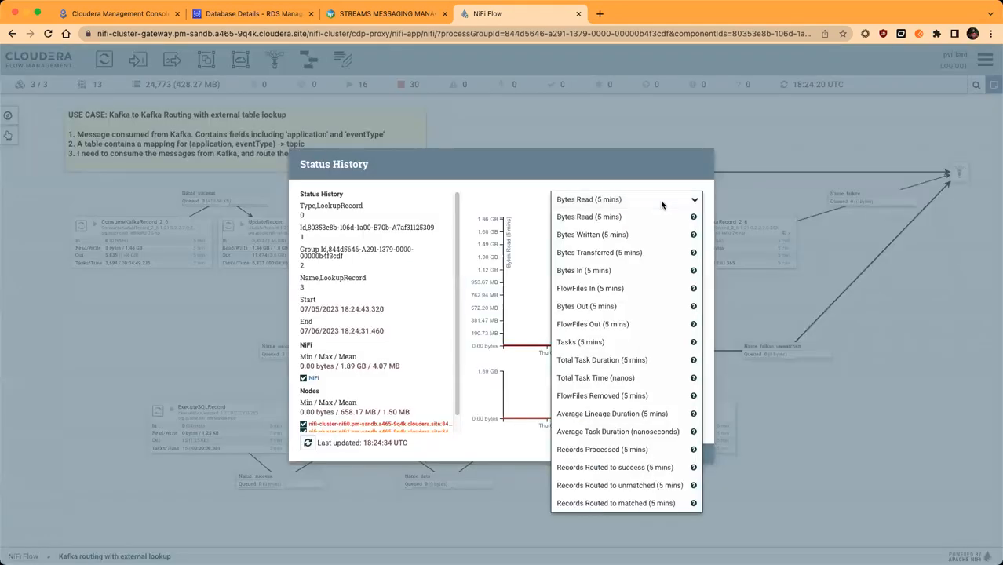
click(623, 449)
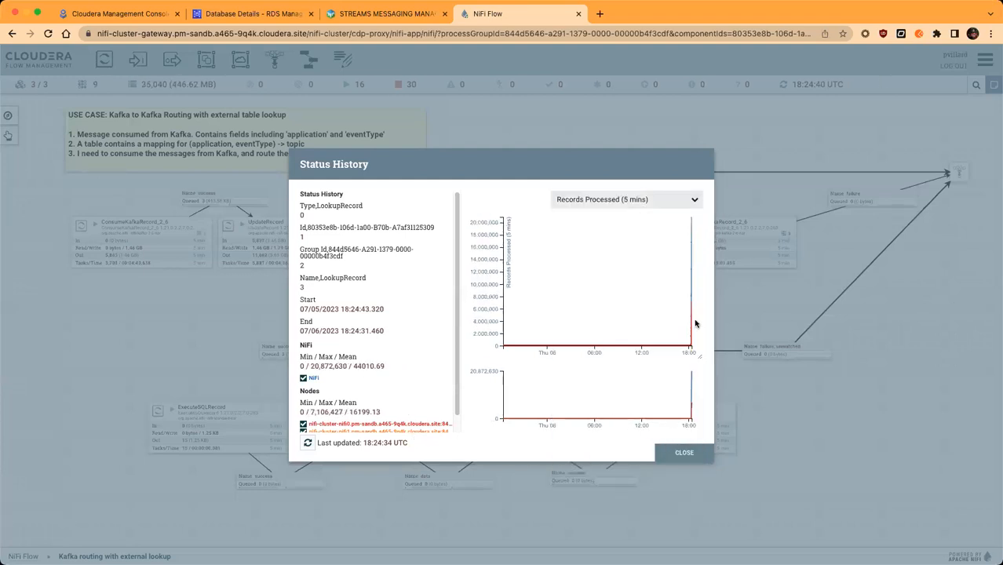
drag(685, 374, 693, 370)
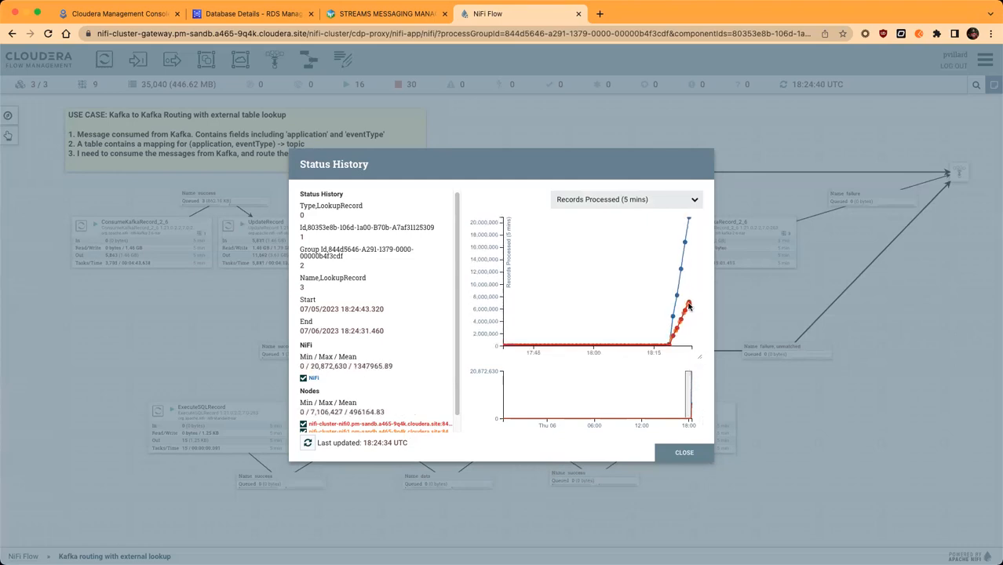
drag(684, 392, 689, 394)
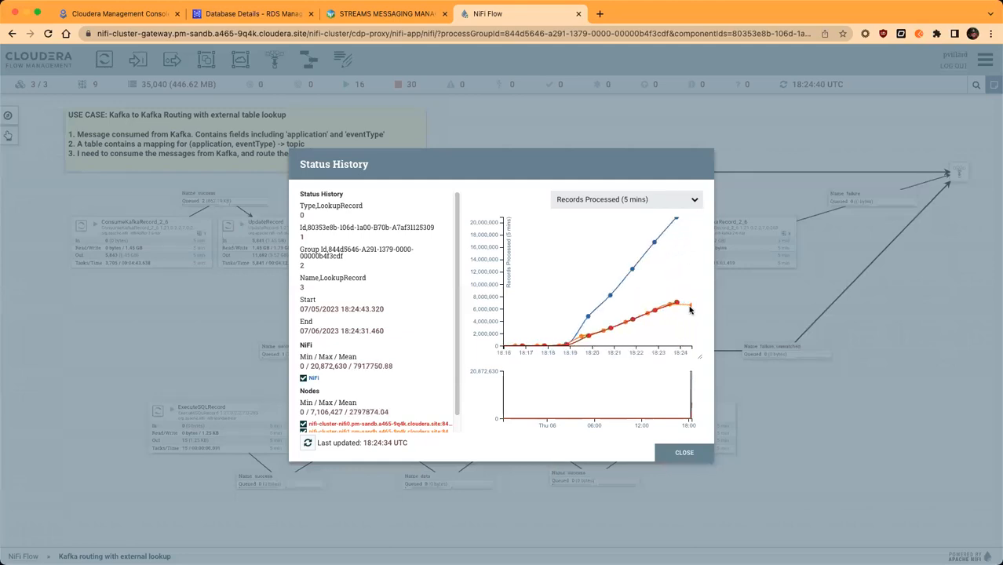
Examine the cluster-wide and per-node Min / Max / Mean figures in the status history, close it, and deselect the processor
scroll(459, 322, down, 2)
scroll(462, 353, up, 2)
scroll(462, 307, down, 1)
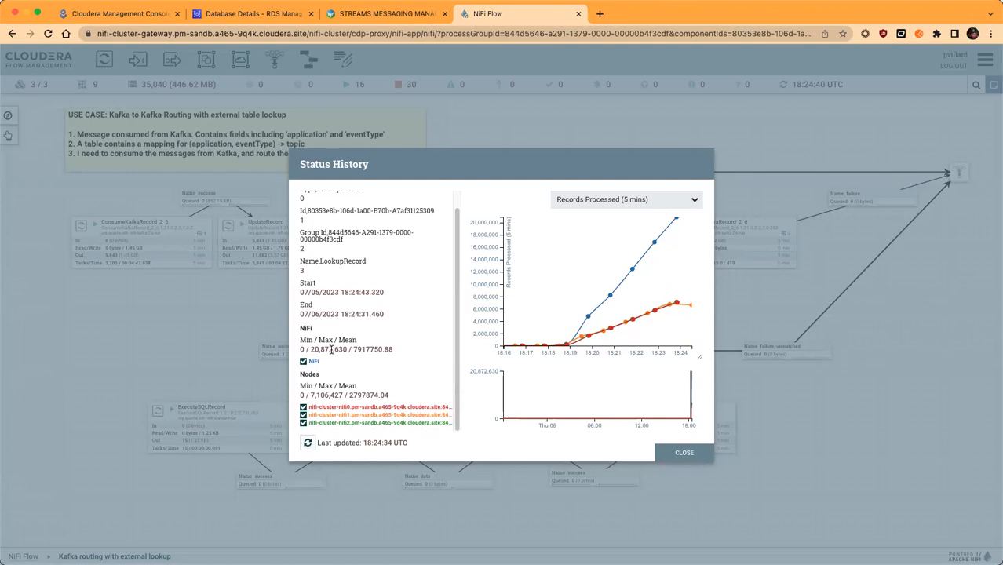
click(684, 453)
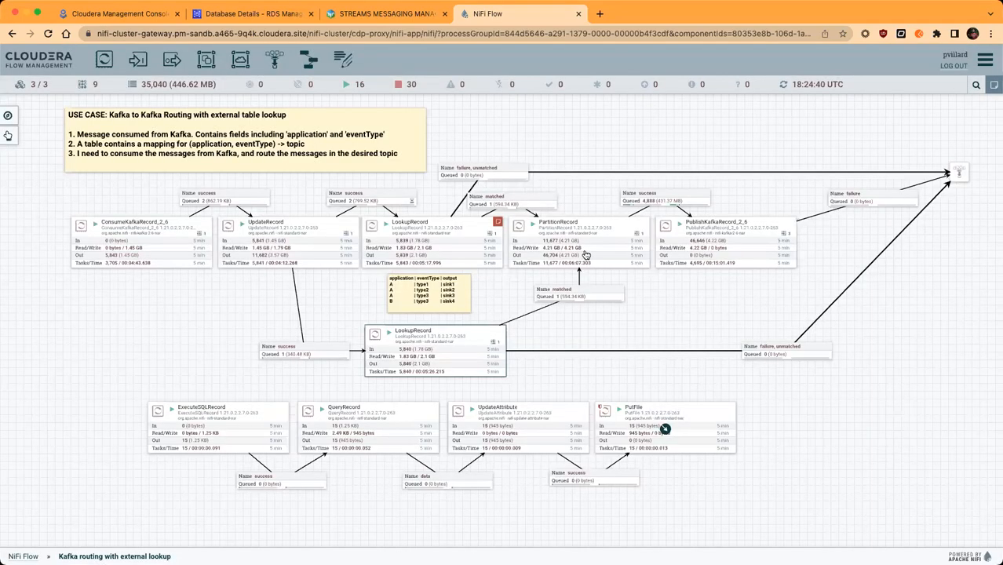
click(685, 307)
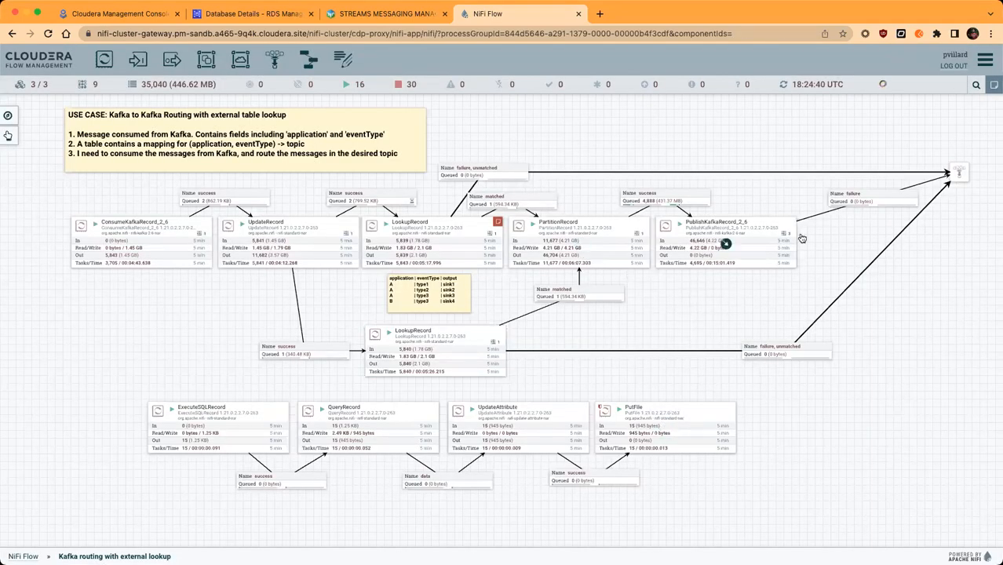